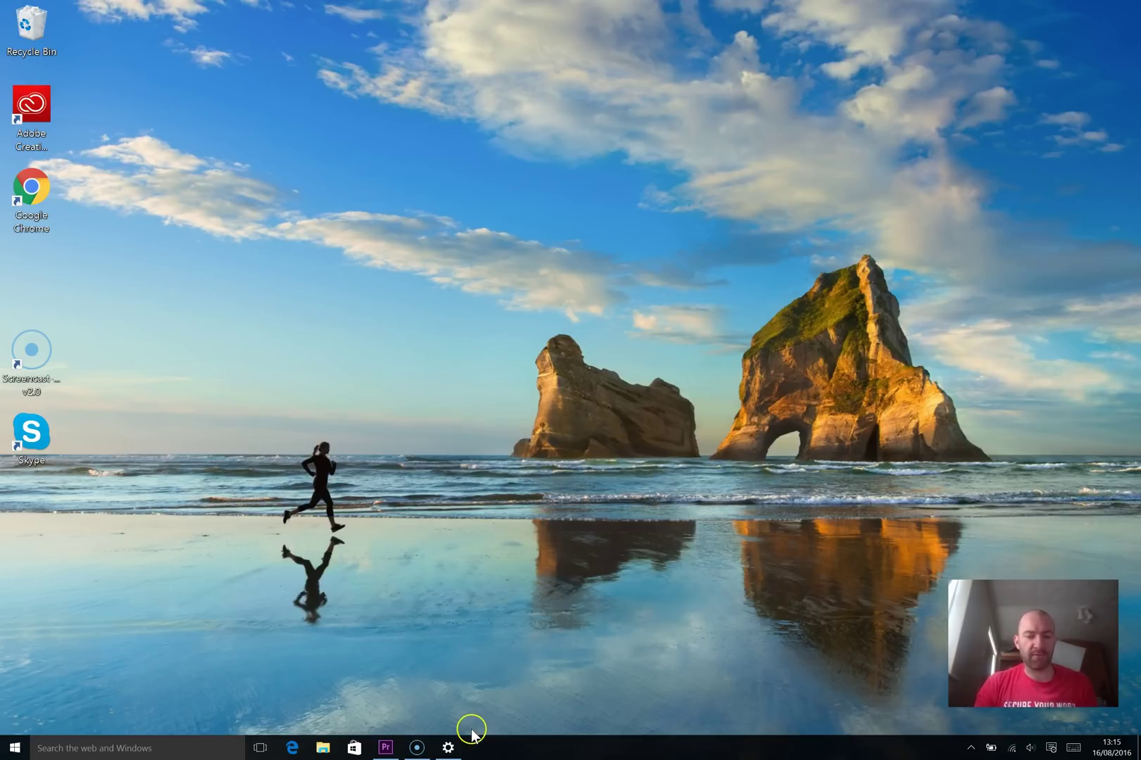
- Review the PC's system specifications in the Windows Settings window, and close it
click(447, 750)
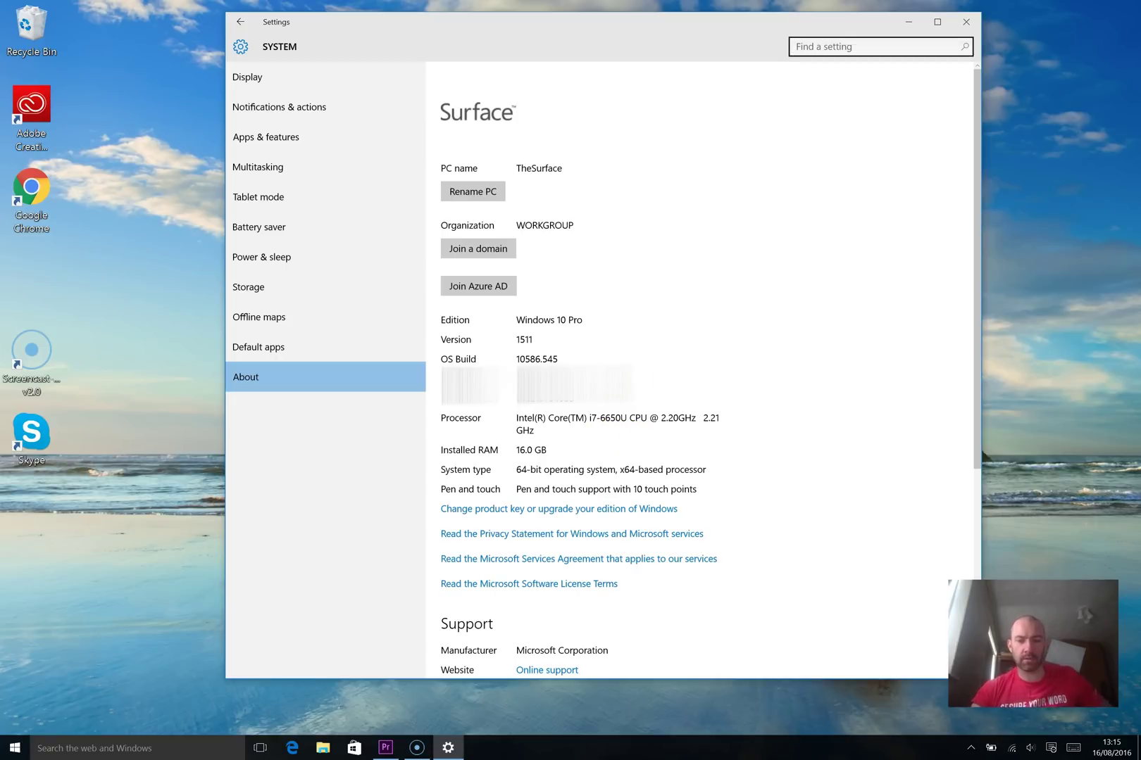
click(968, 21)
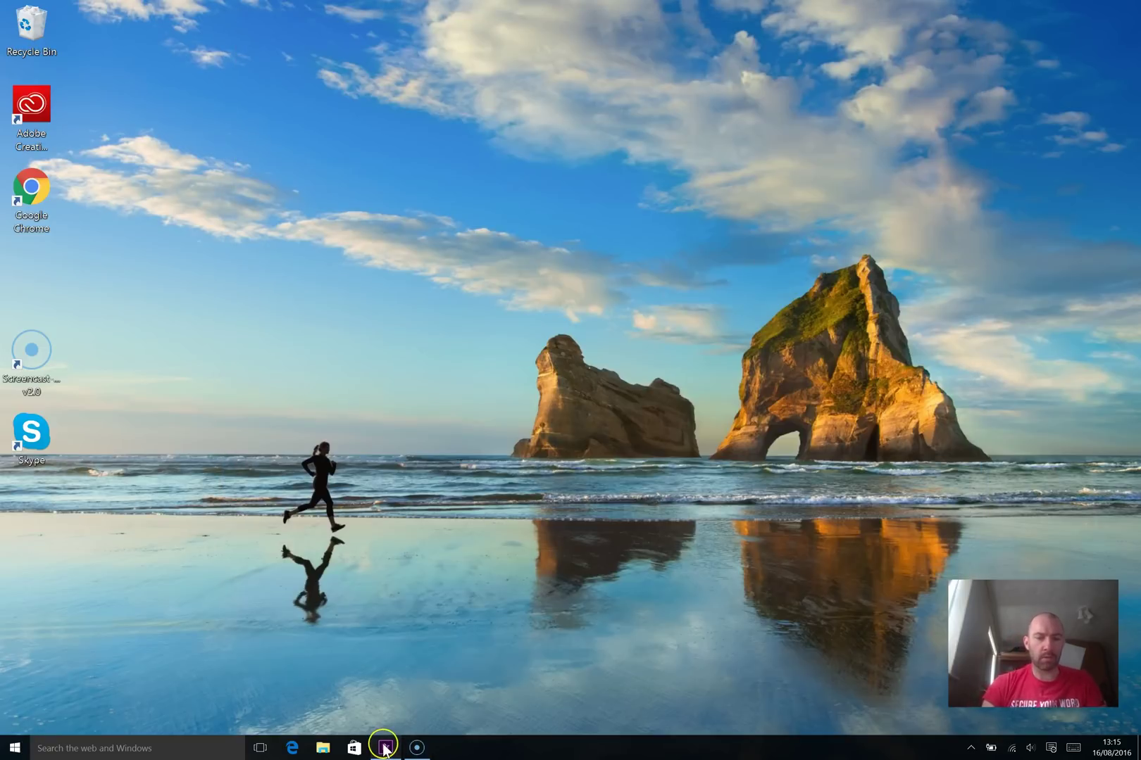
- Switch to Premiere Pro and create a new project named "Surface Pro 4 and Type Cover - First Impressions"
click(384, 748)
click(248, 201)
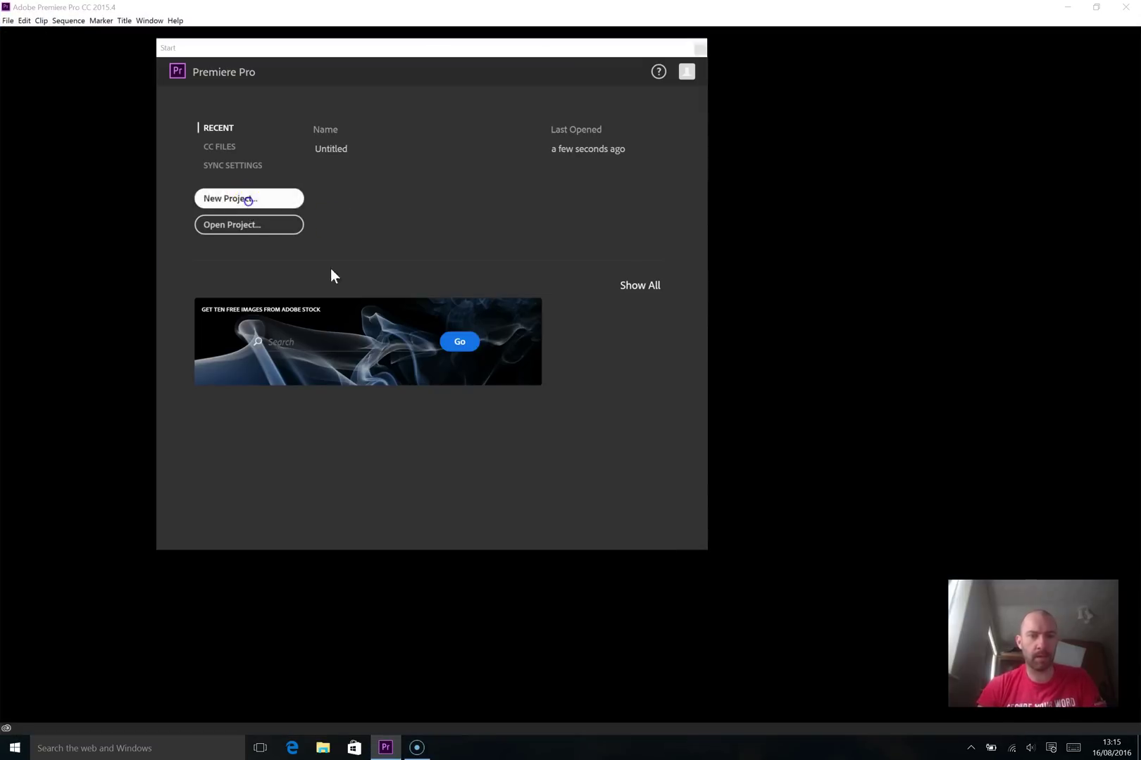
text(S)
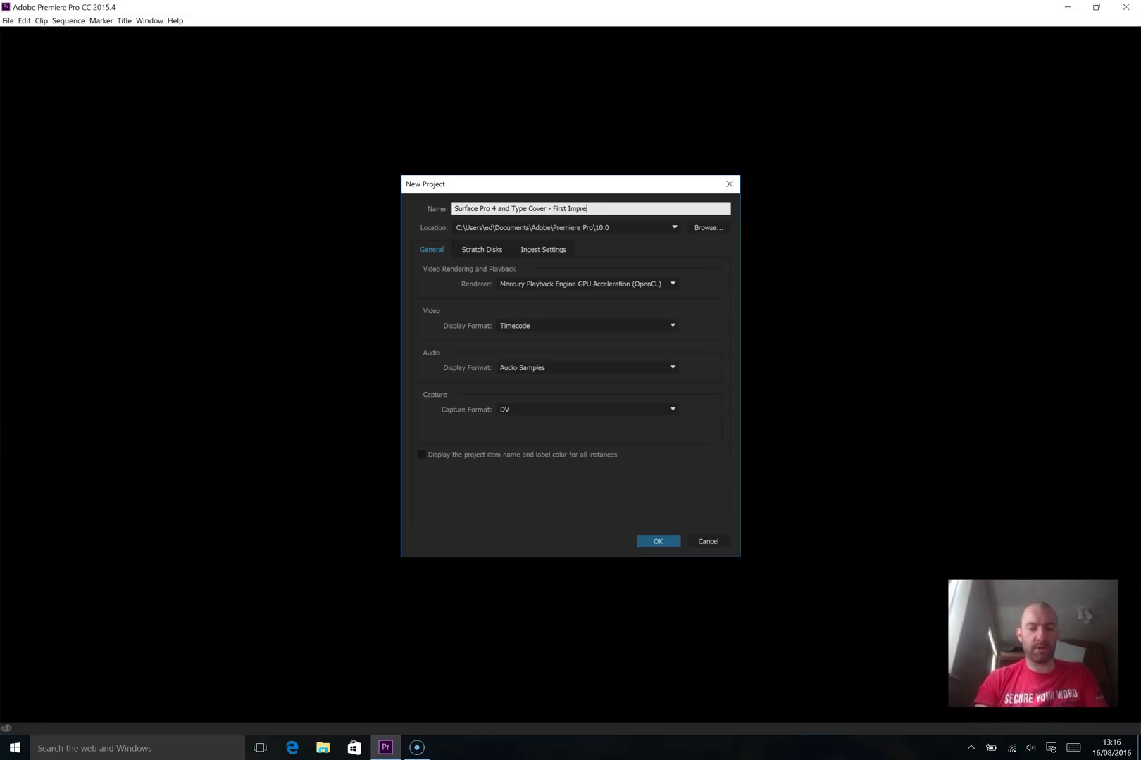
click(660, 546)
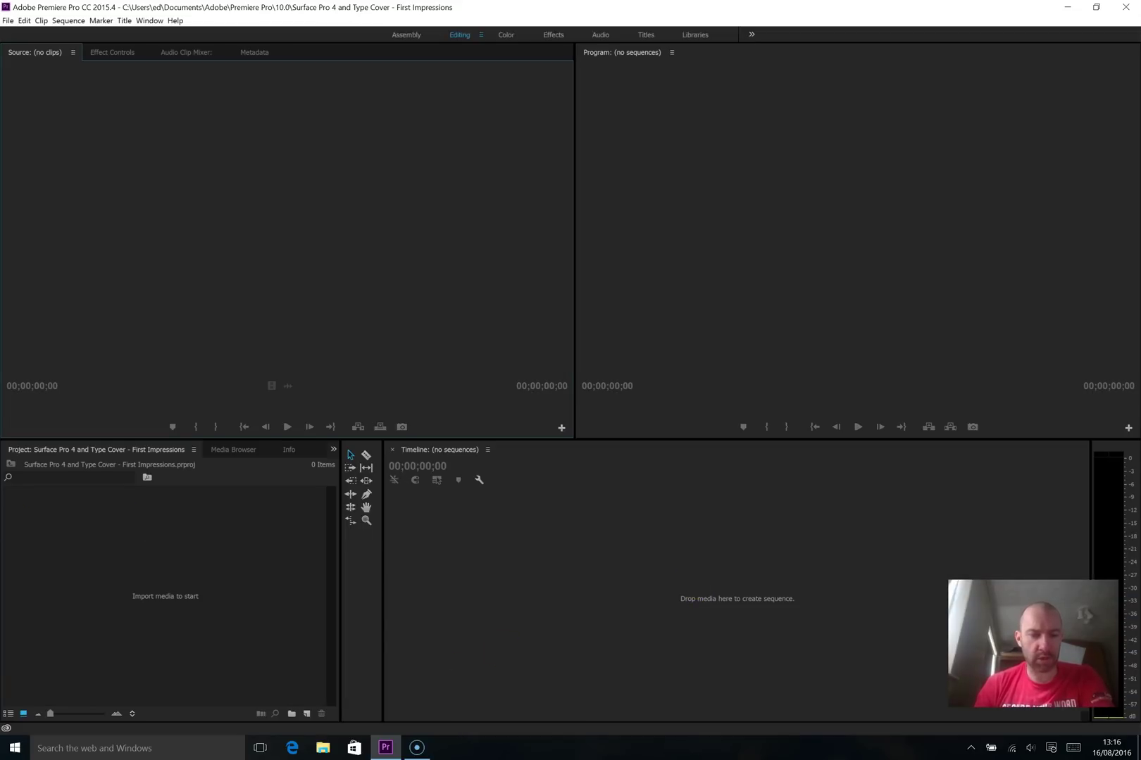
- Check the screen resolution in the Windows advanced display settings, and return to the main display settings
click(11, 748)
click(51, 679)
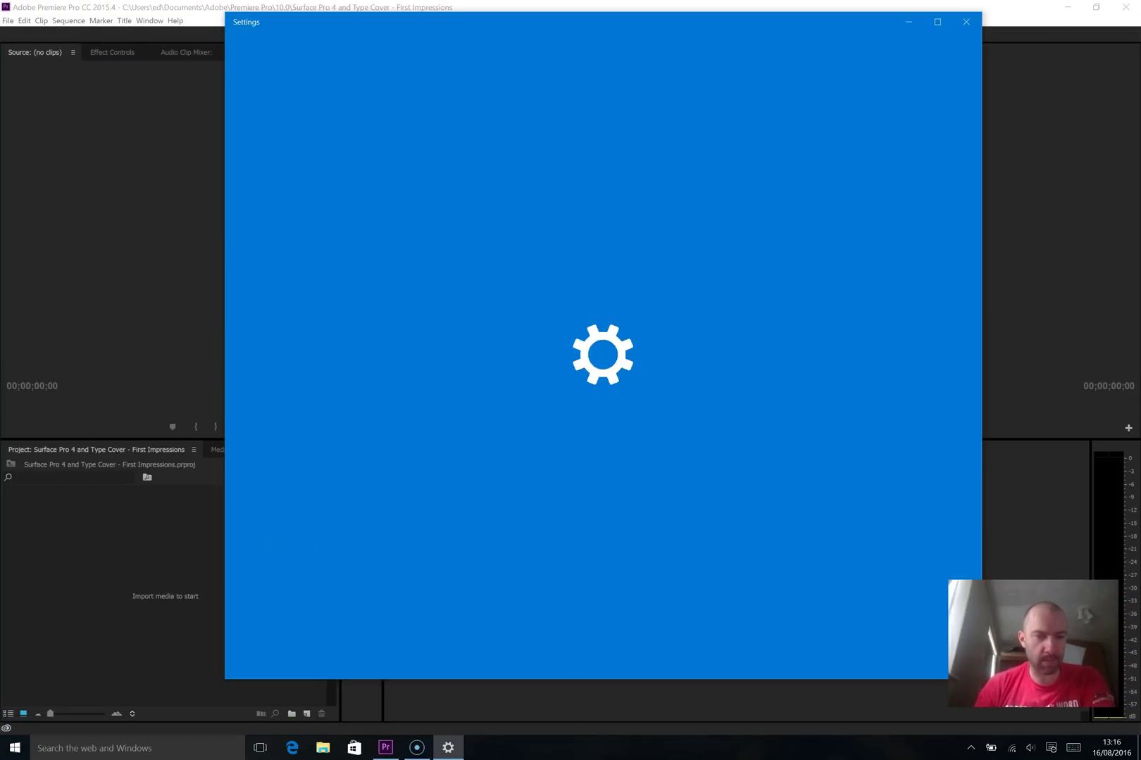
click(350, 292)
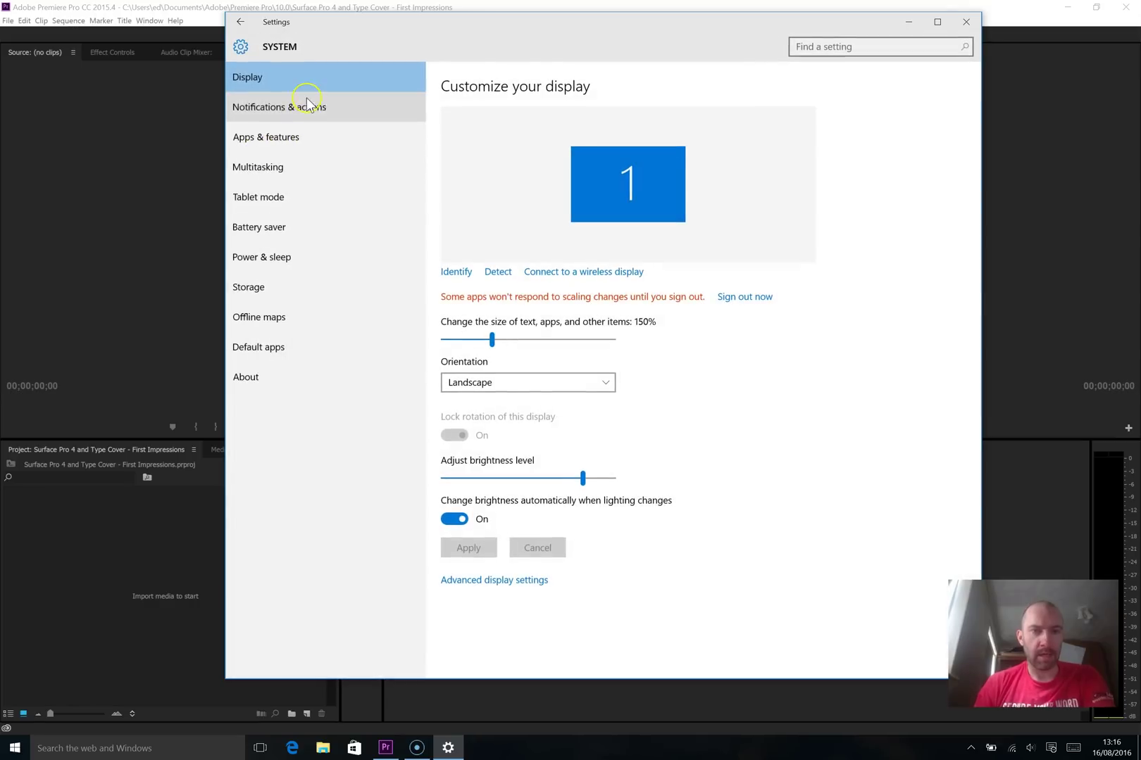
click(517, 582)
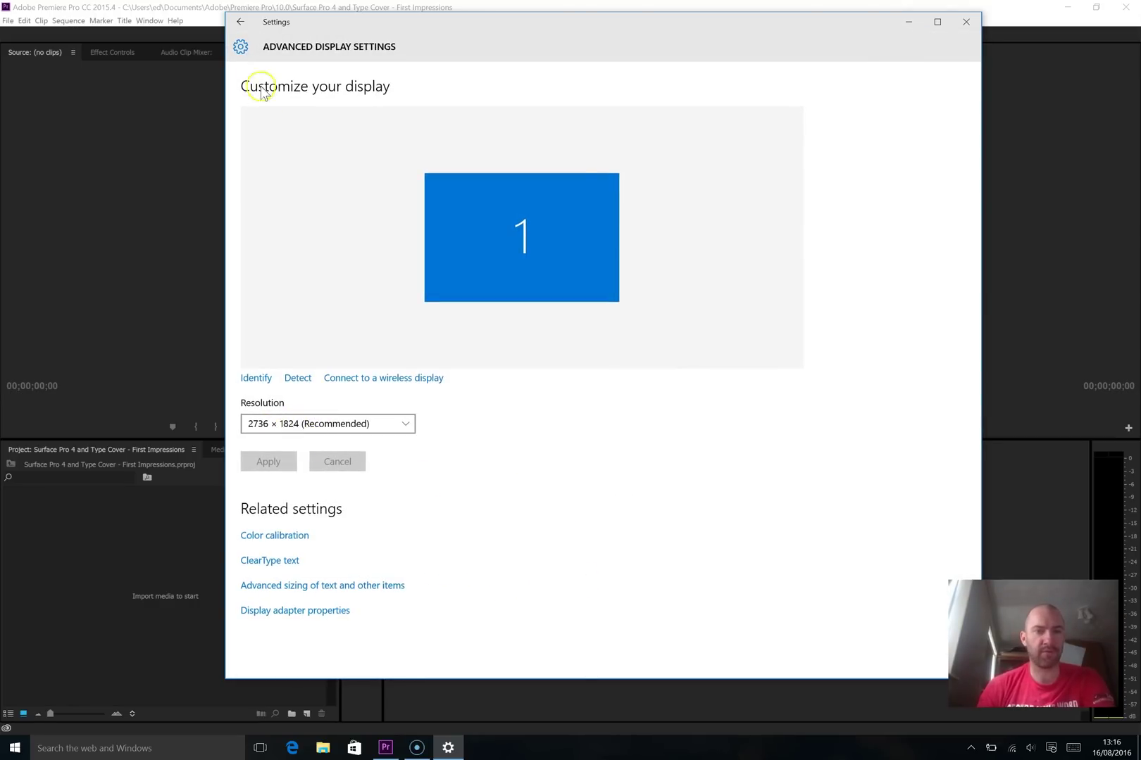
click(243, 24)
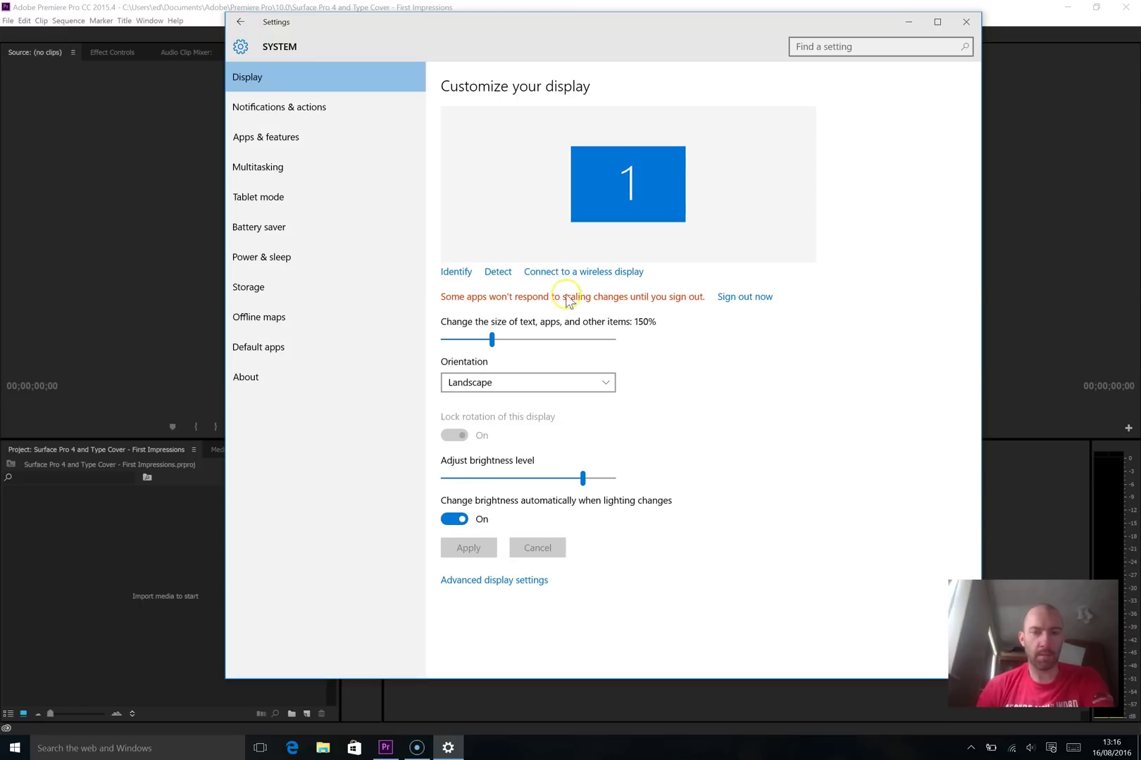
- Try the text and app scaling at 175%, 200% and 100%, restore 150%, and close Settings
click(516, 341)
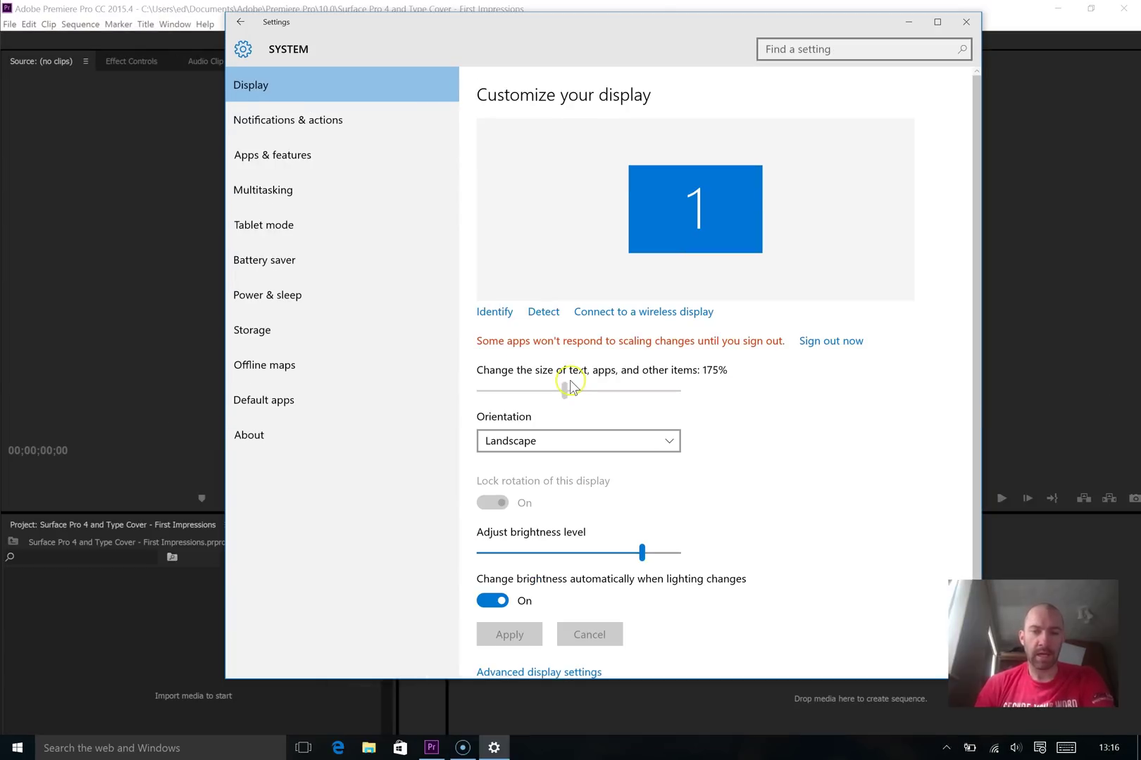
click(582, 392)
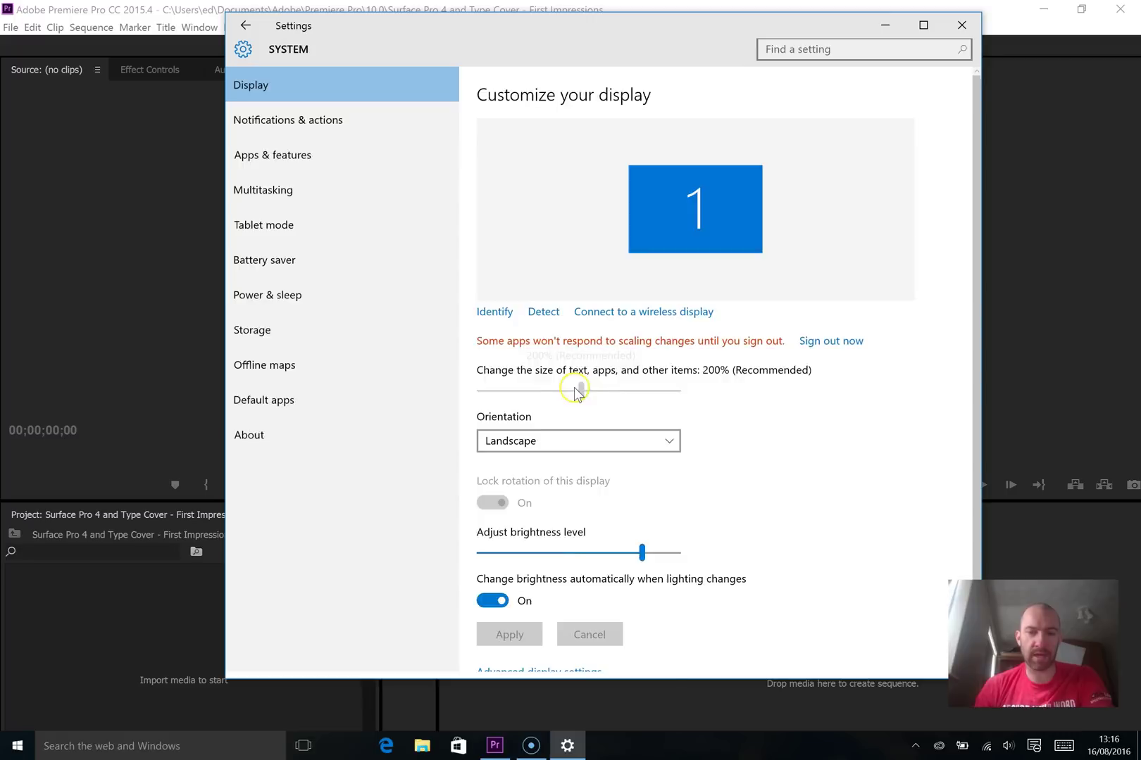
click(509, 372)
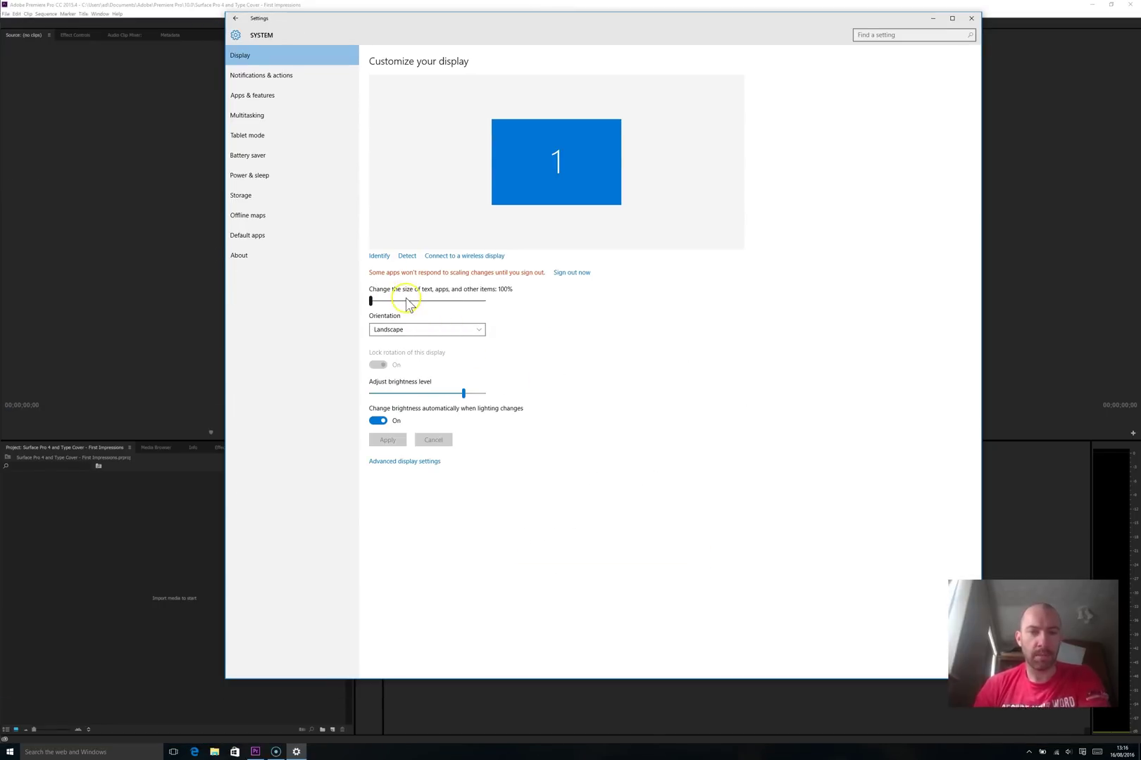
click(405, 301)
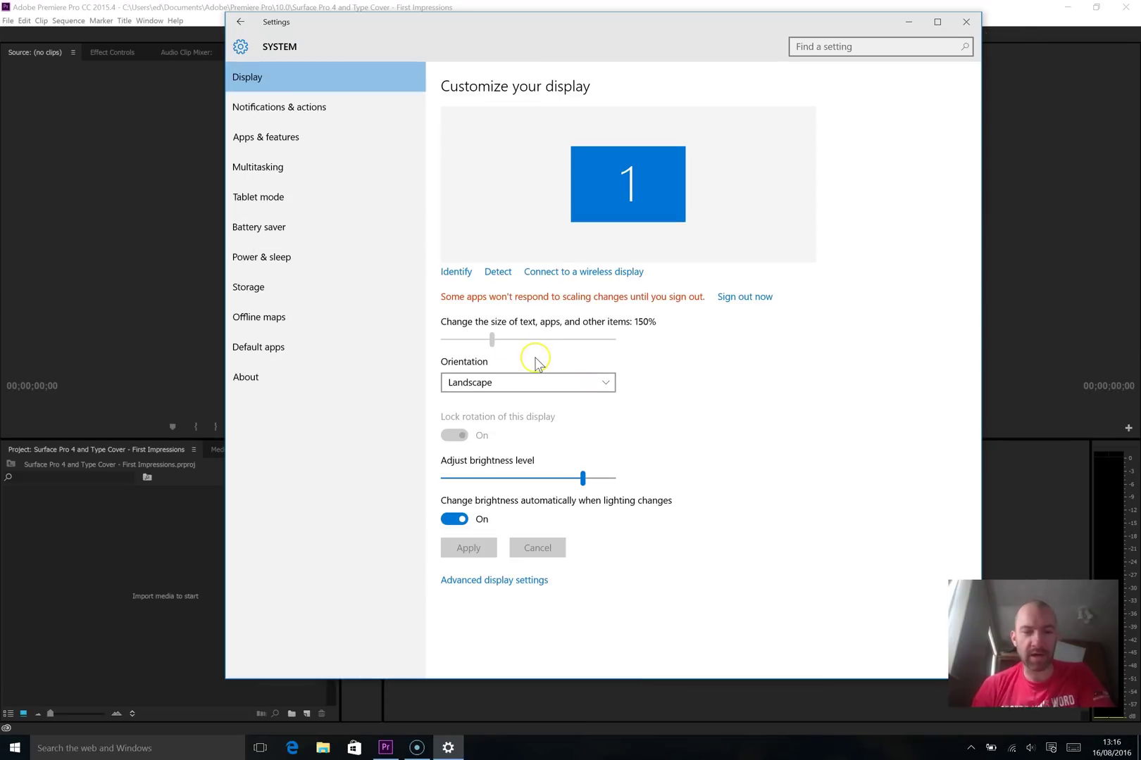
click(554, 355)
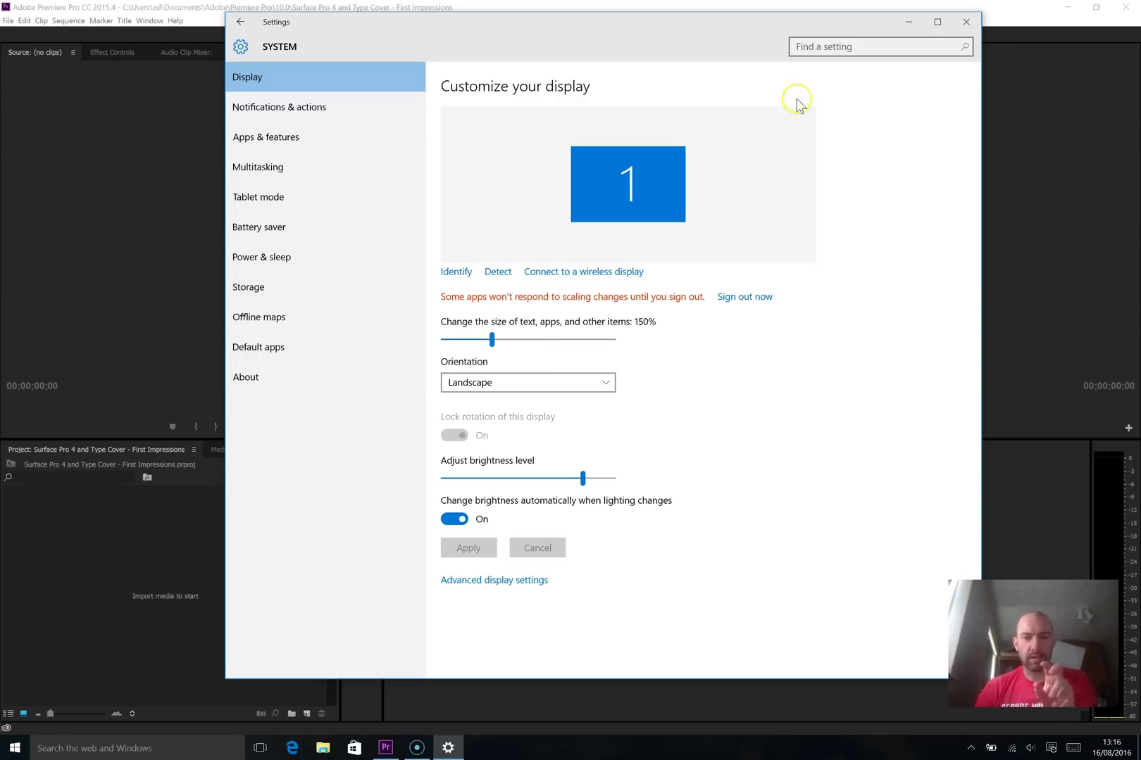
click(966, 21)
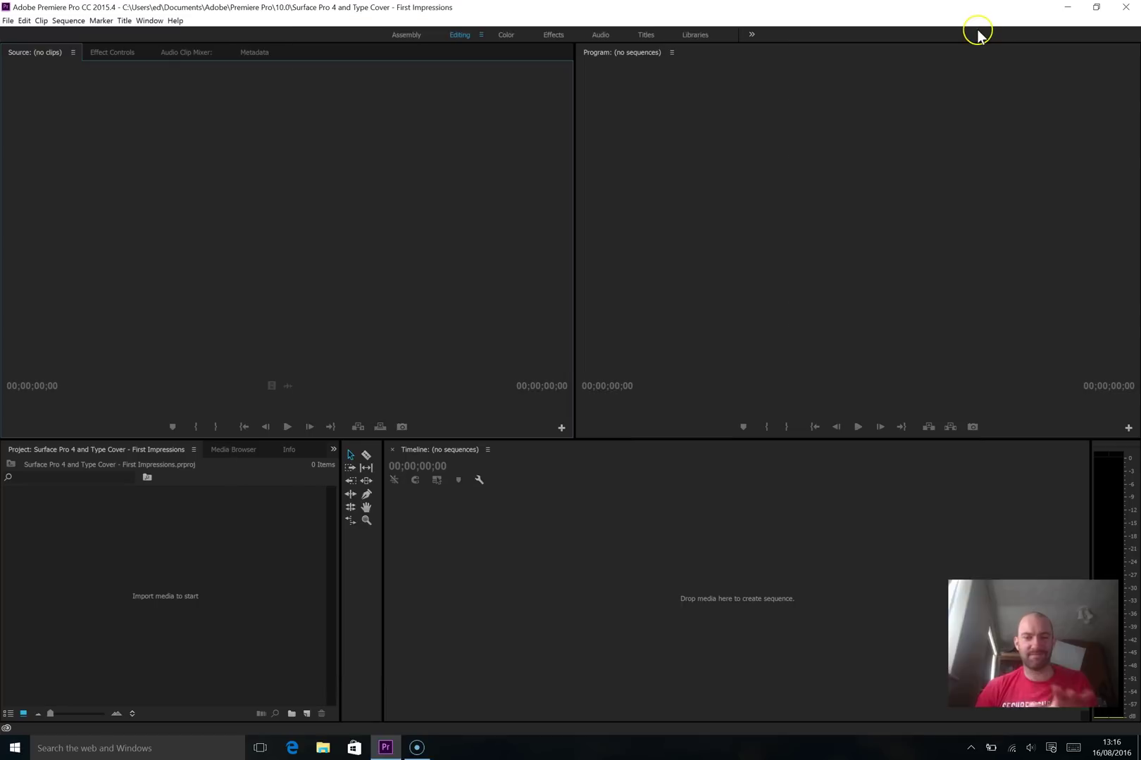
click(12, 23)
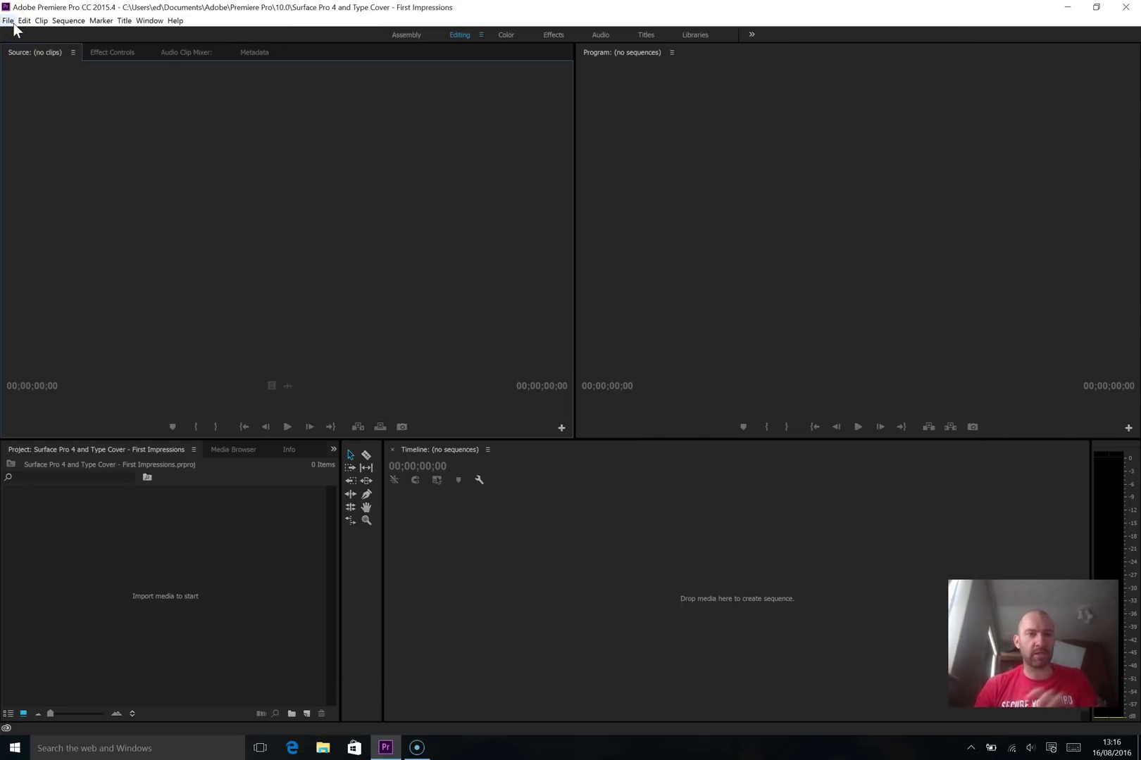
click(14, 23)
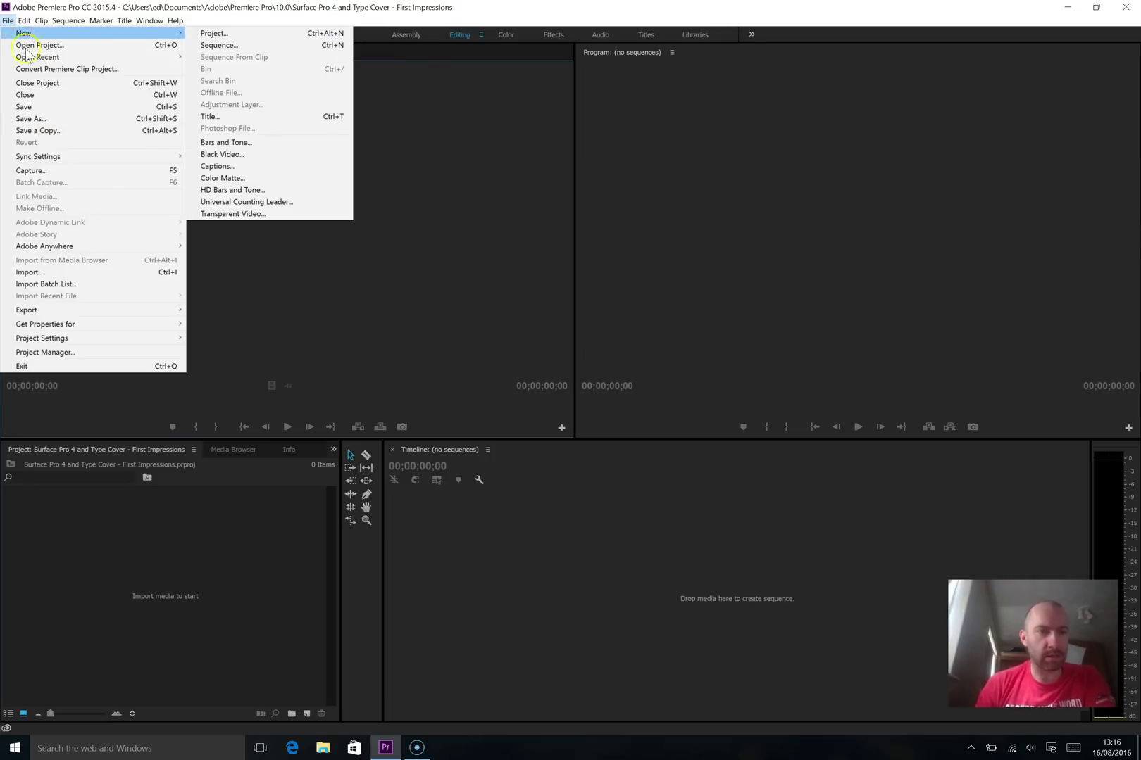
click(352, 337)
- Browse to the Surface Pro 4 media folder on the C: drive within Premiere Pro and install the Dolby codec
click(233, 449)
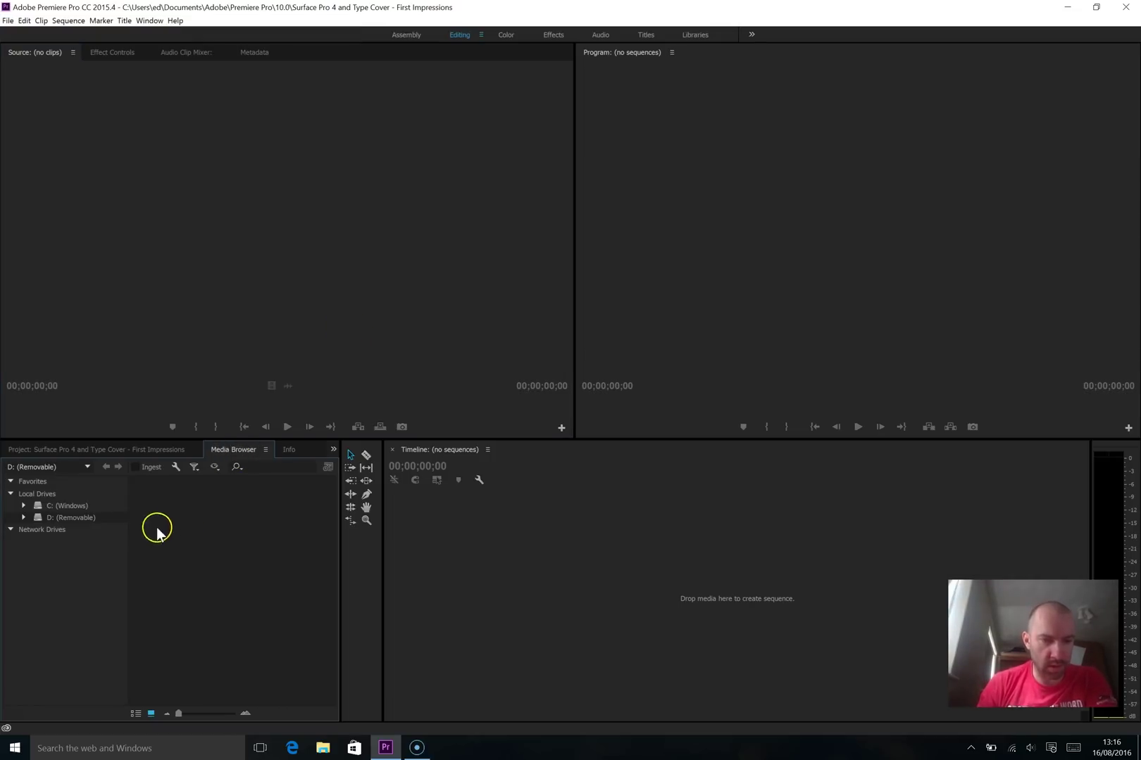
click(42, 506)
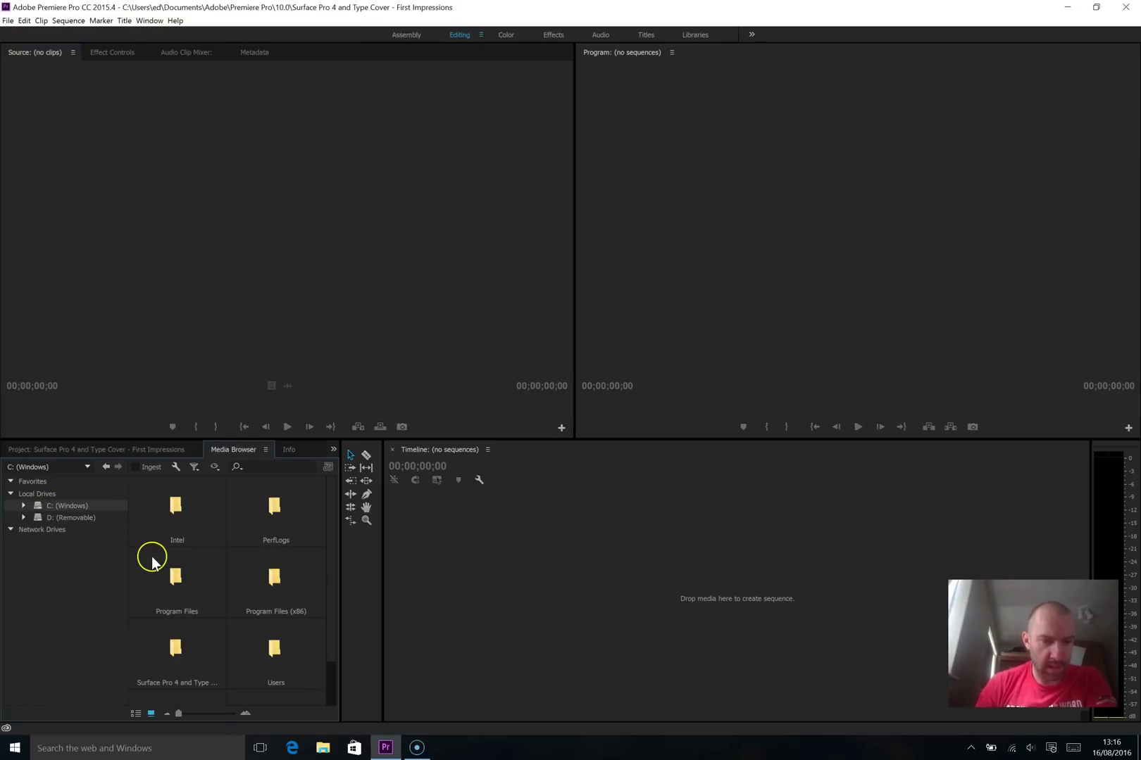
scroll(328, 613, down, 2)
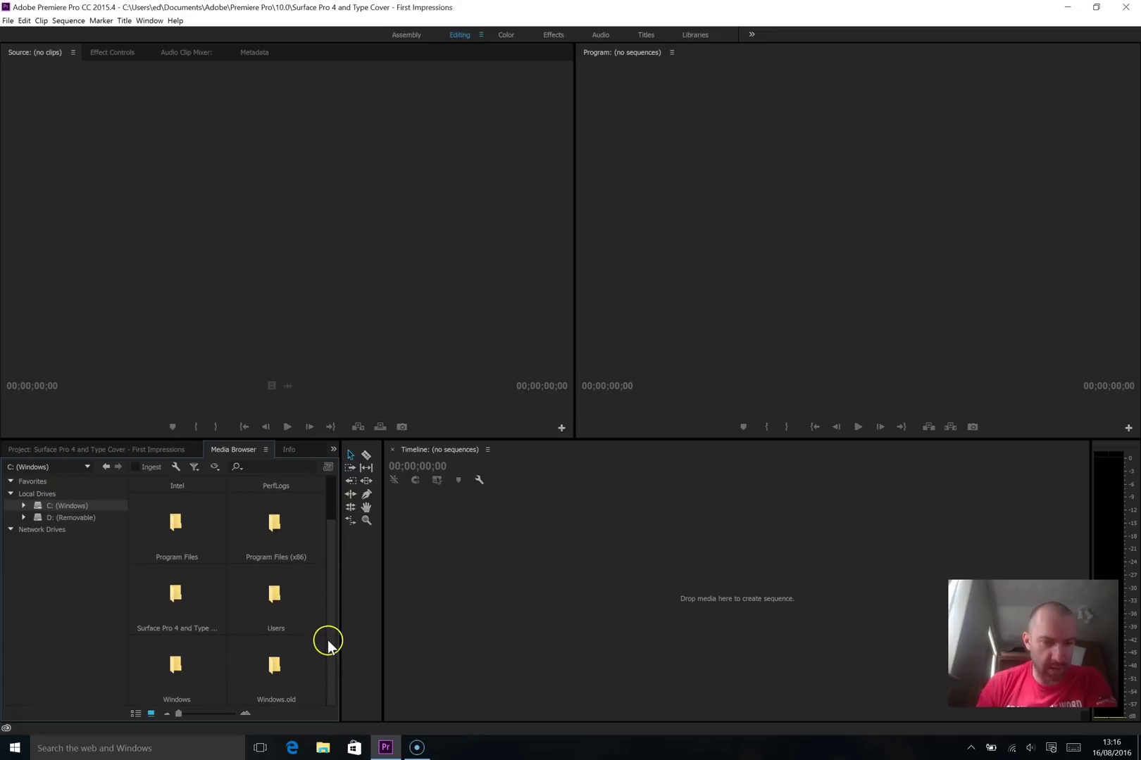
double_click(174, 600)
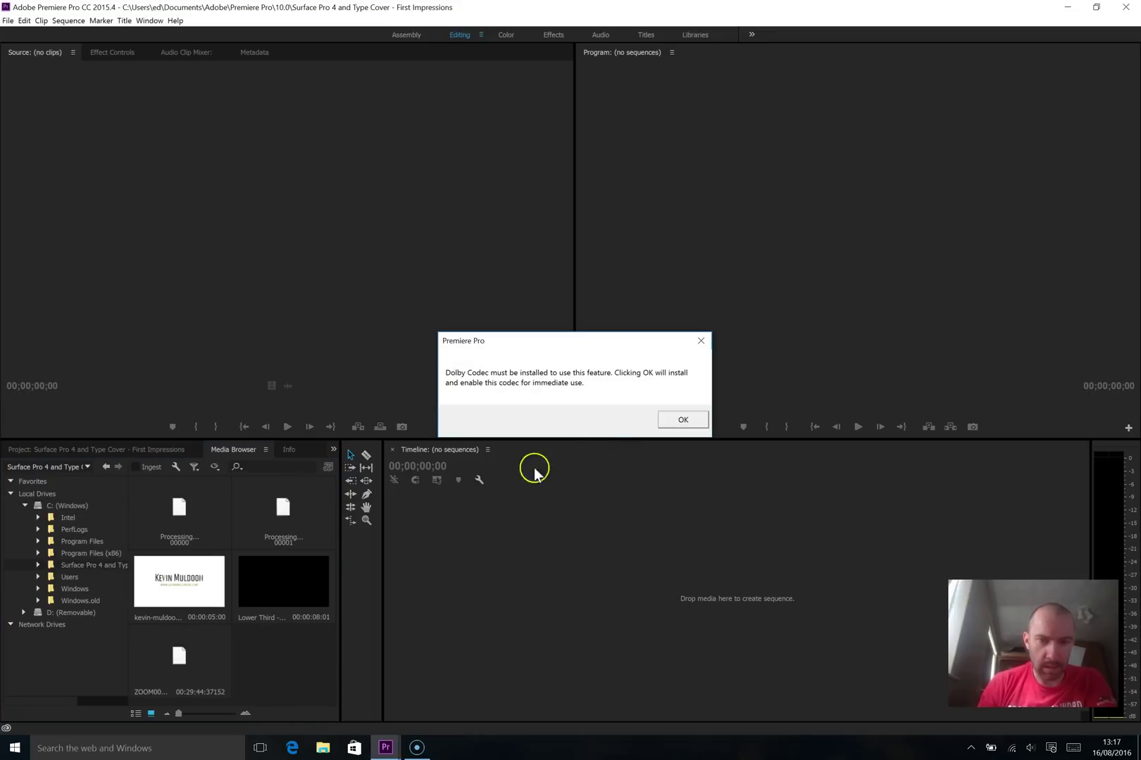
click(662, 426)
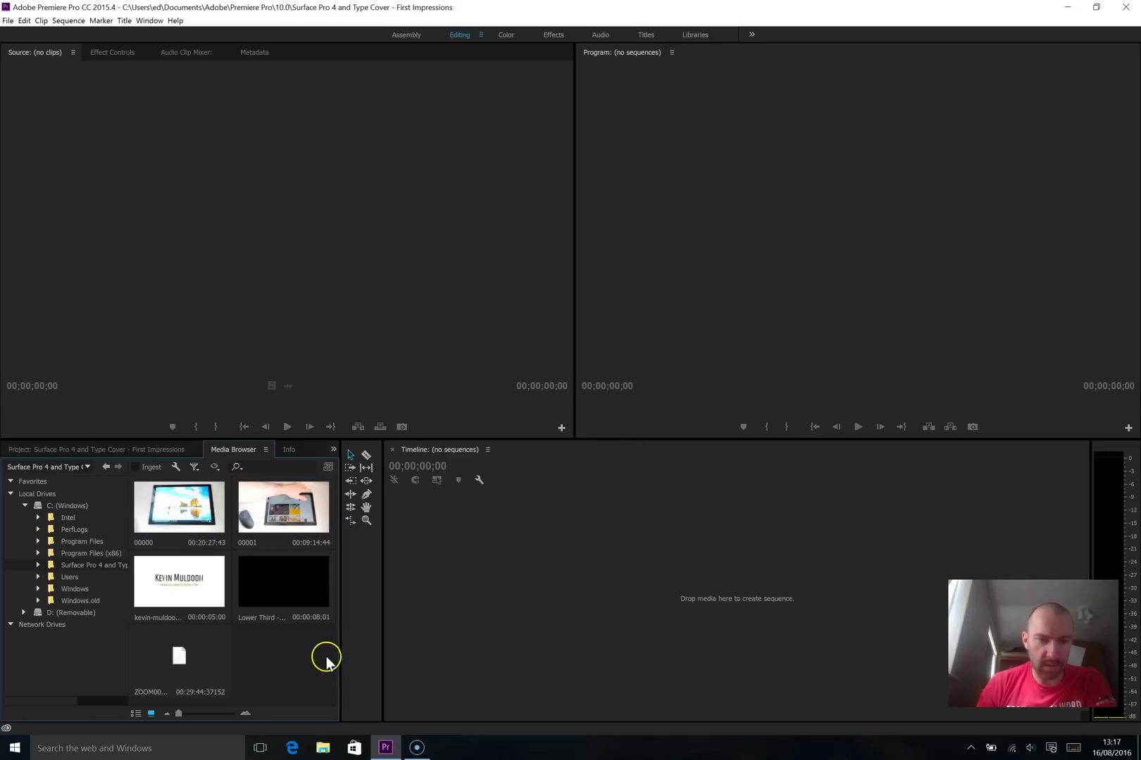
- Import all the video, image and audio files from the folder into the project, and show them in the project bin
drag(293, 676, 169, 537)
right_click(173, 533)
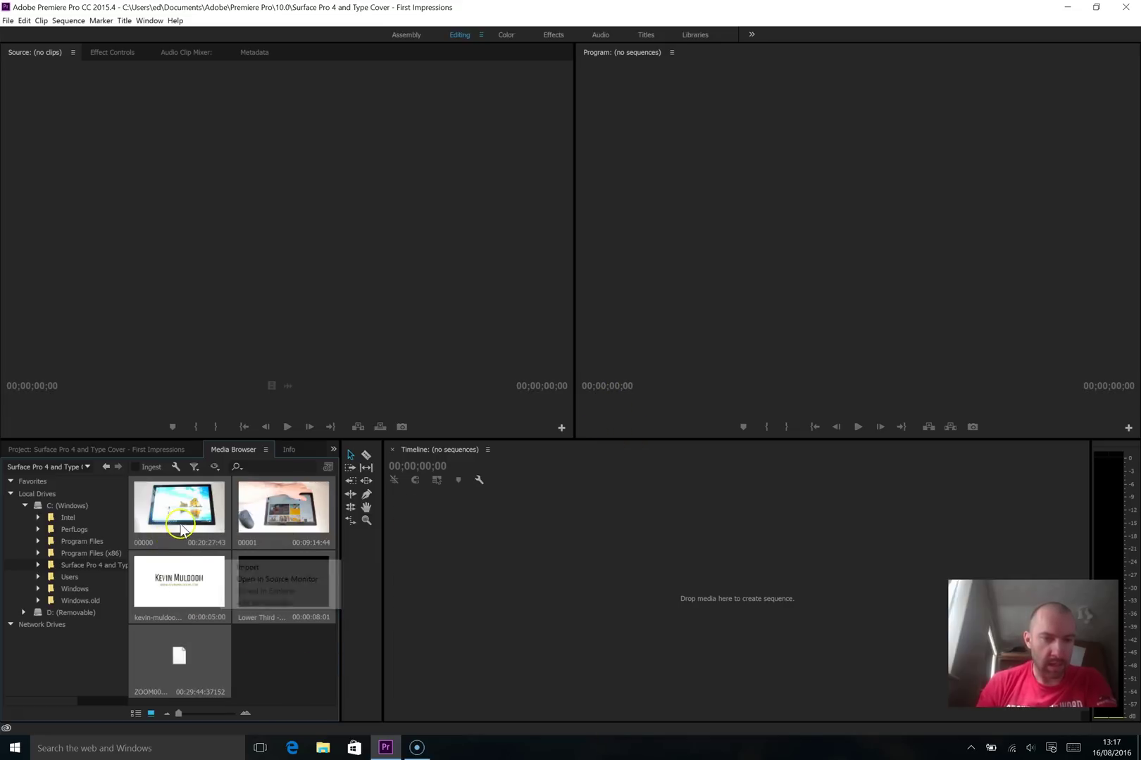
click(255, 564)
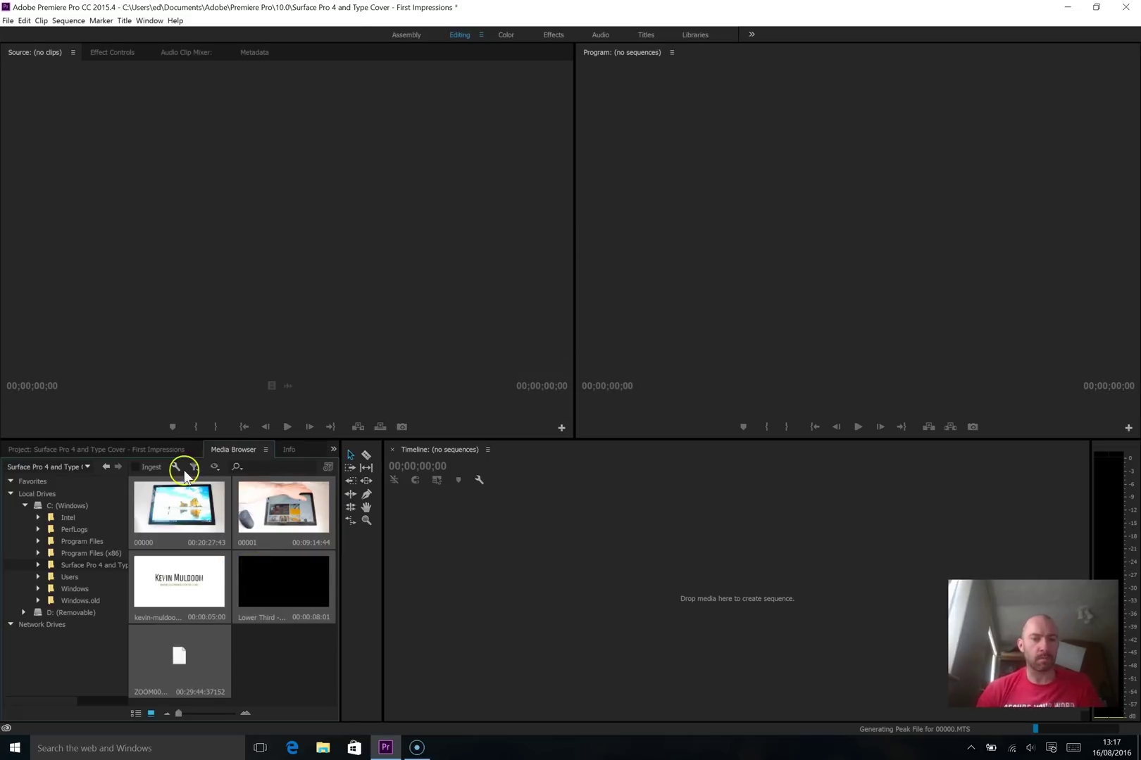
click(157, 451)
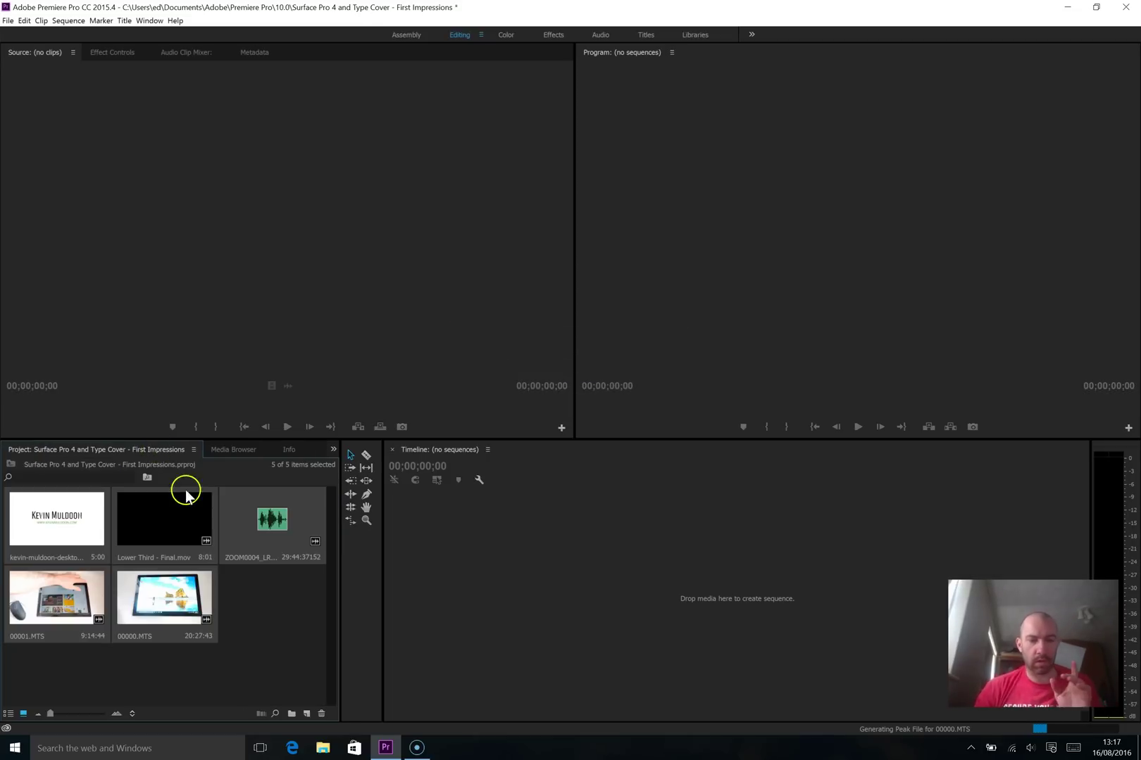
click(271, 611)
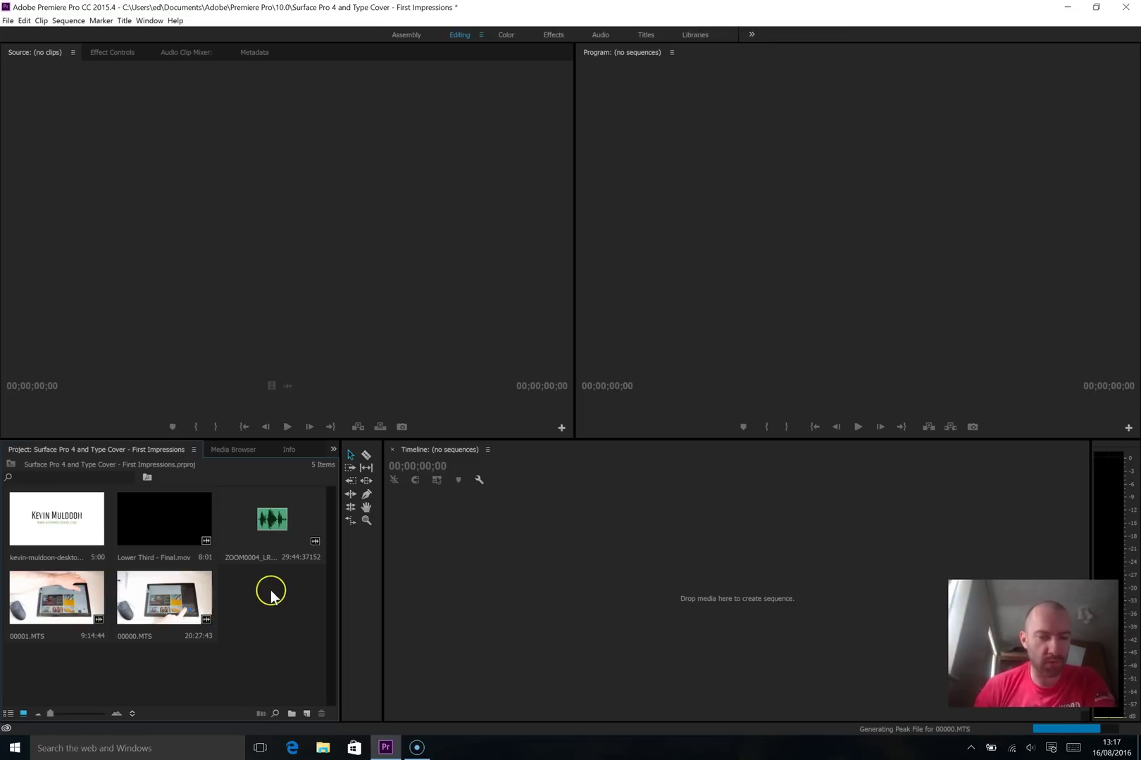
- Create a sequence from the 00000.MTS clip and place the ZOOM0004_LR audio recording at its start on track A2
click(152, 597)
drag(152, 595, 515, 571)
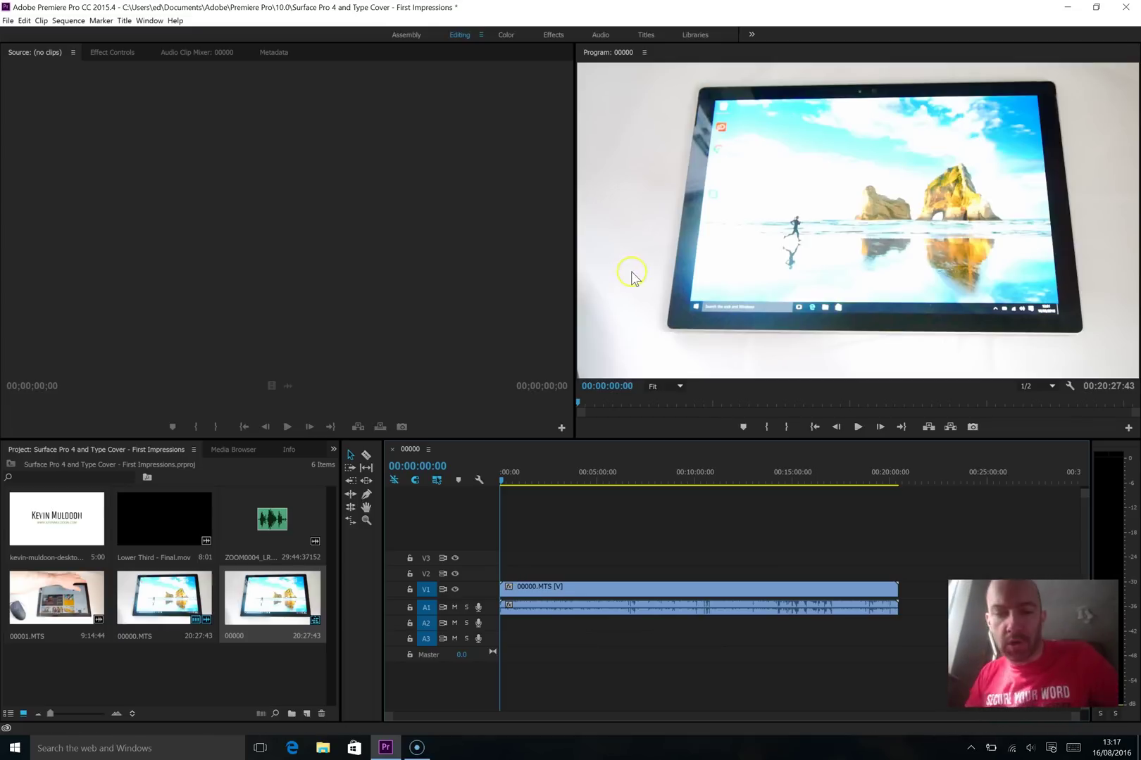
click(273, 524)
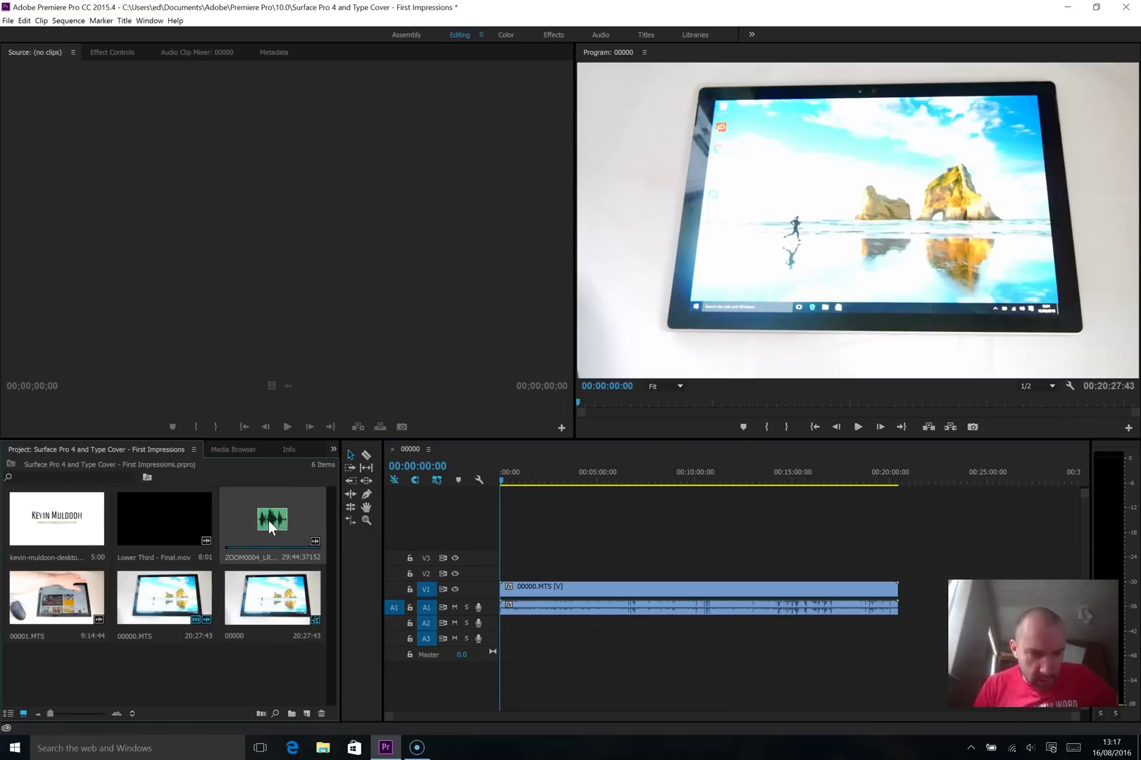
drag(268, 520, 502, 627)
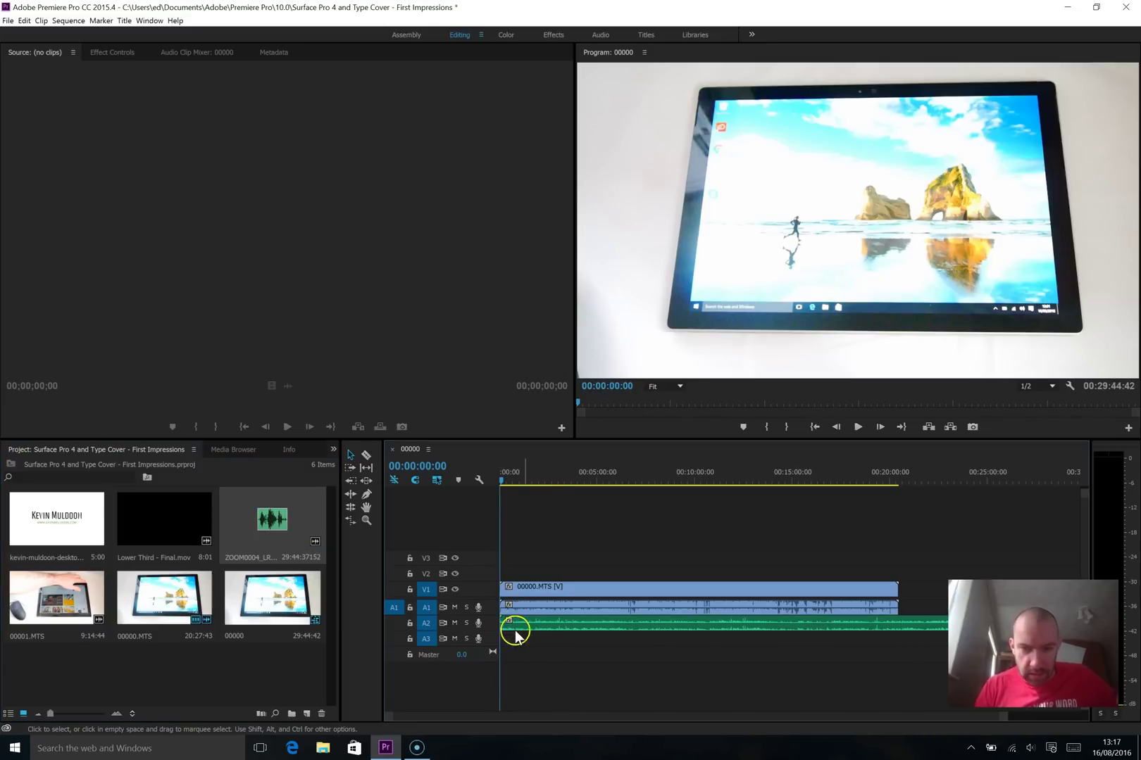
- Synchronize the 00000.MTS clip with the external audio recording, using Audio as the synchronize point
click(552, 628)
shift+click(560, 610)
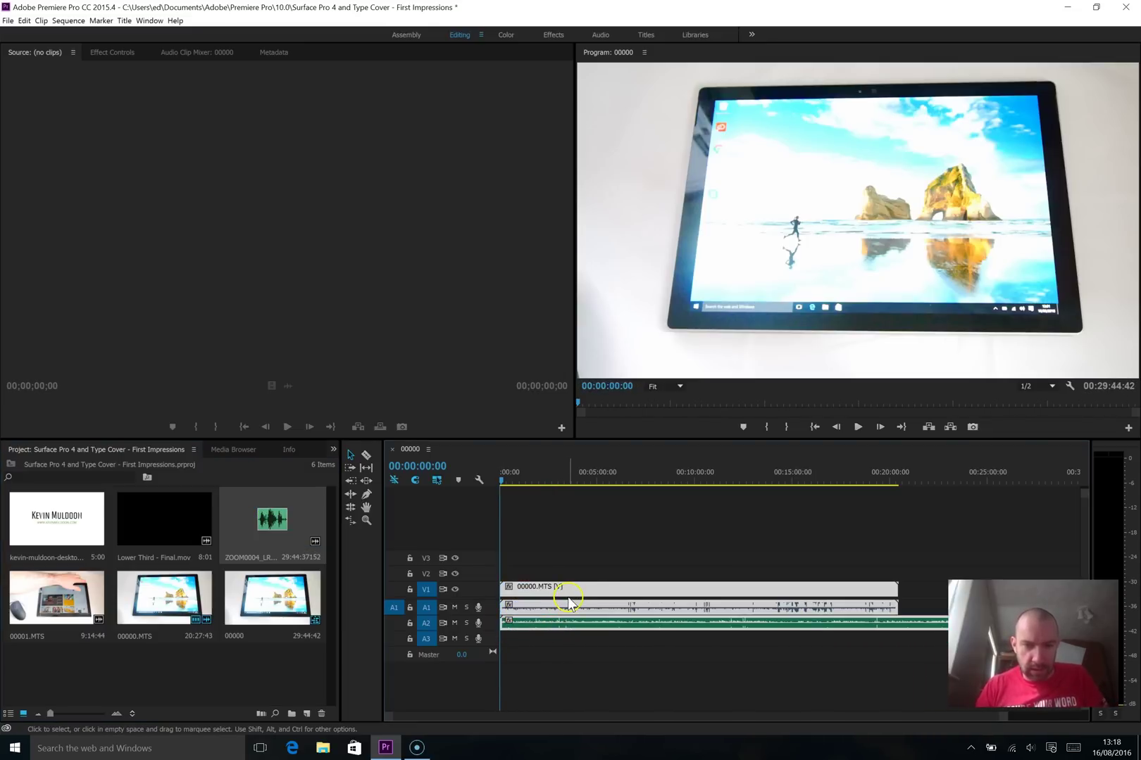
right_click(567, 604)
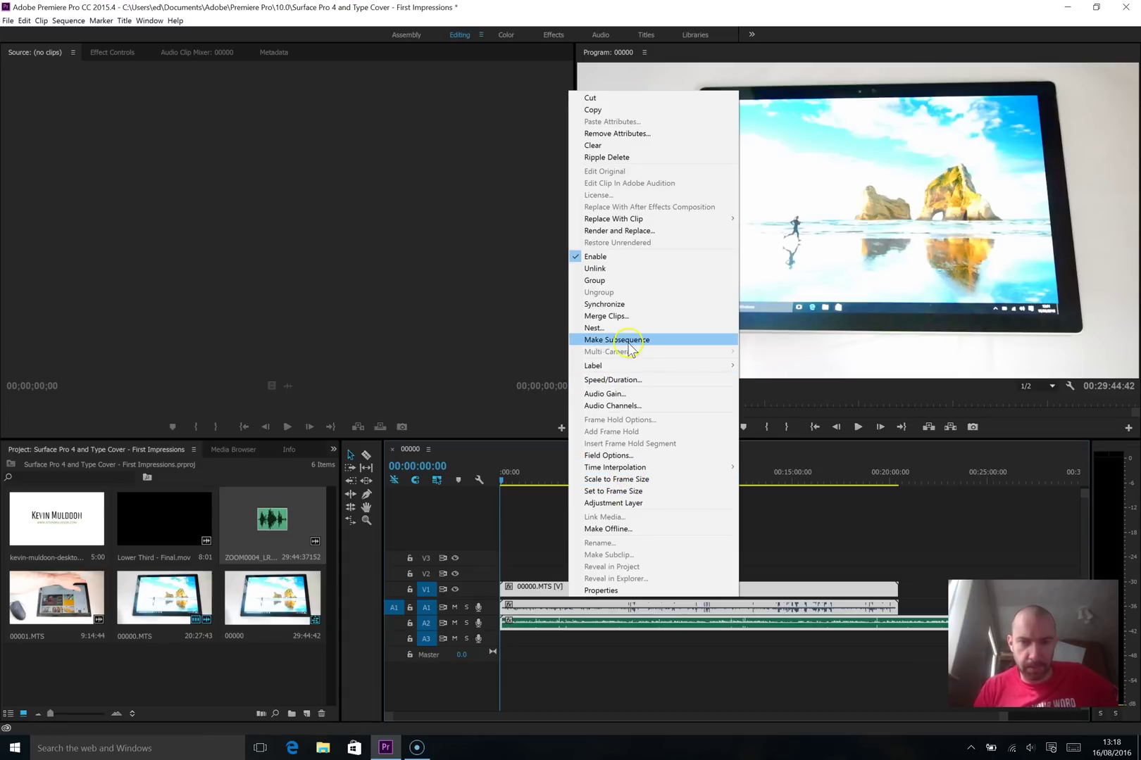
click(634, 304)
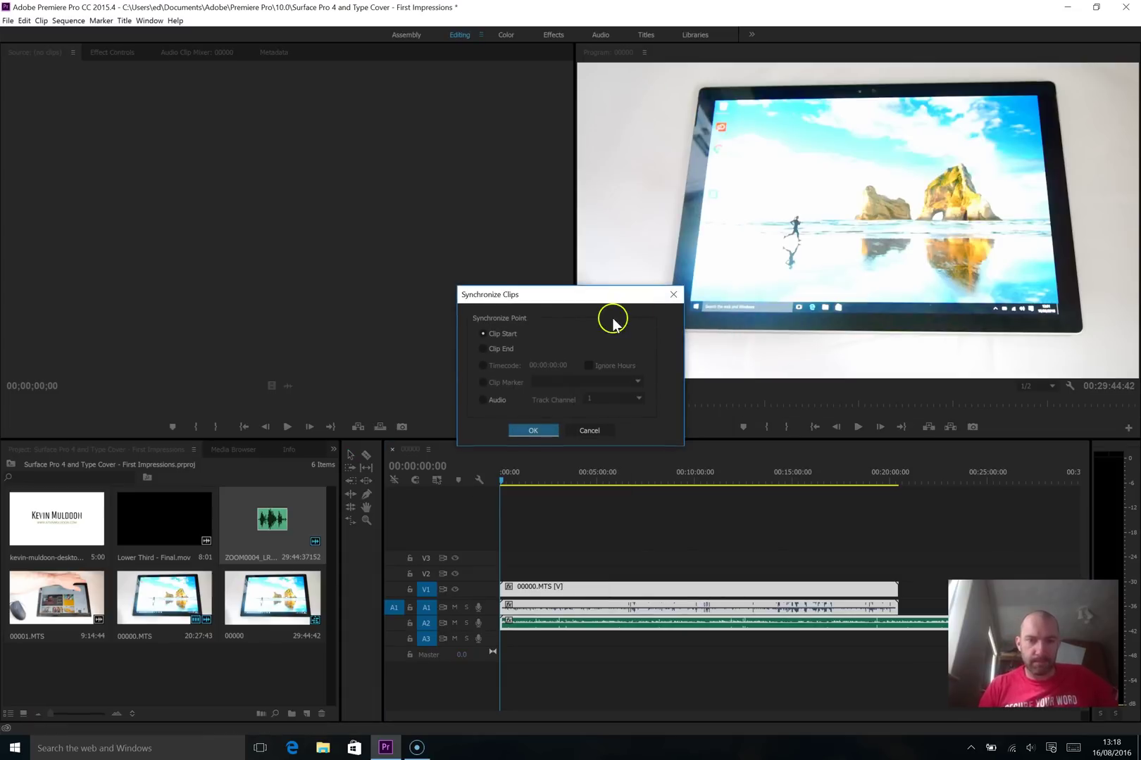
click(483, 400)
click(540, 434)
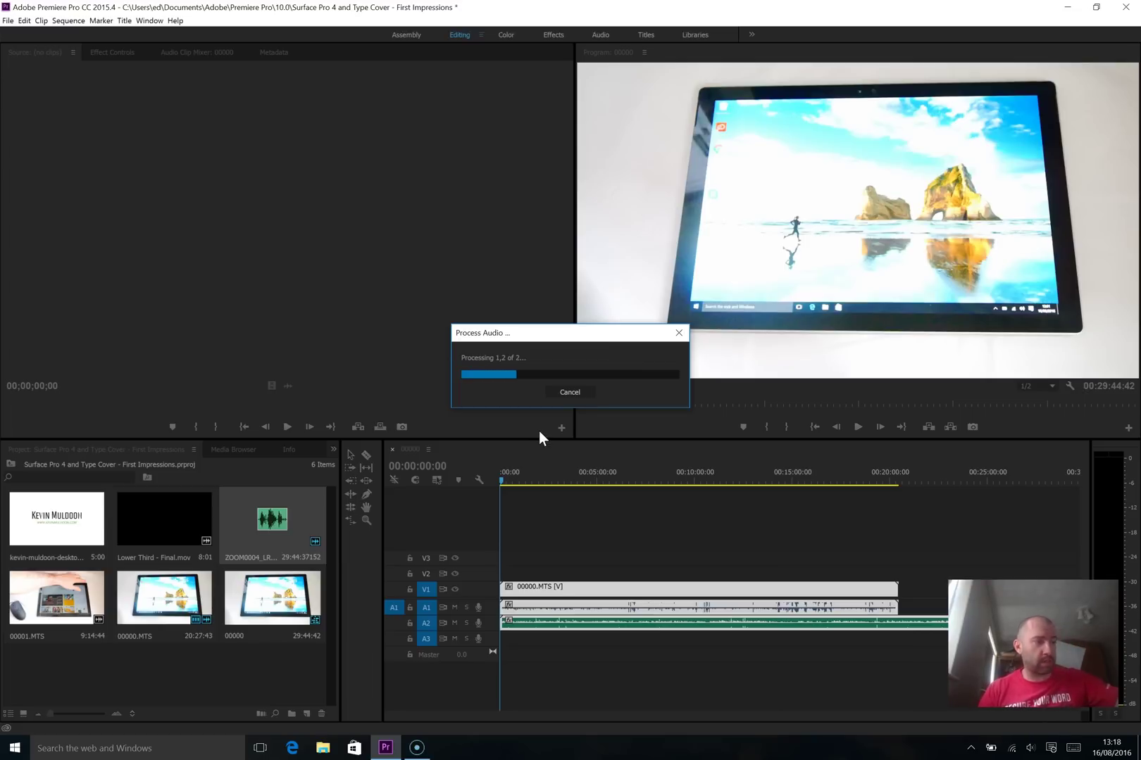
click(535, 432)
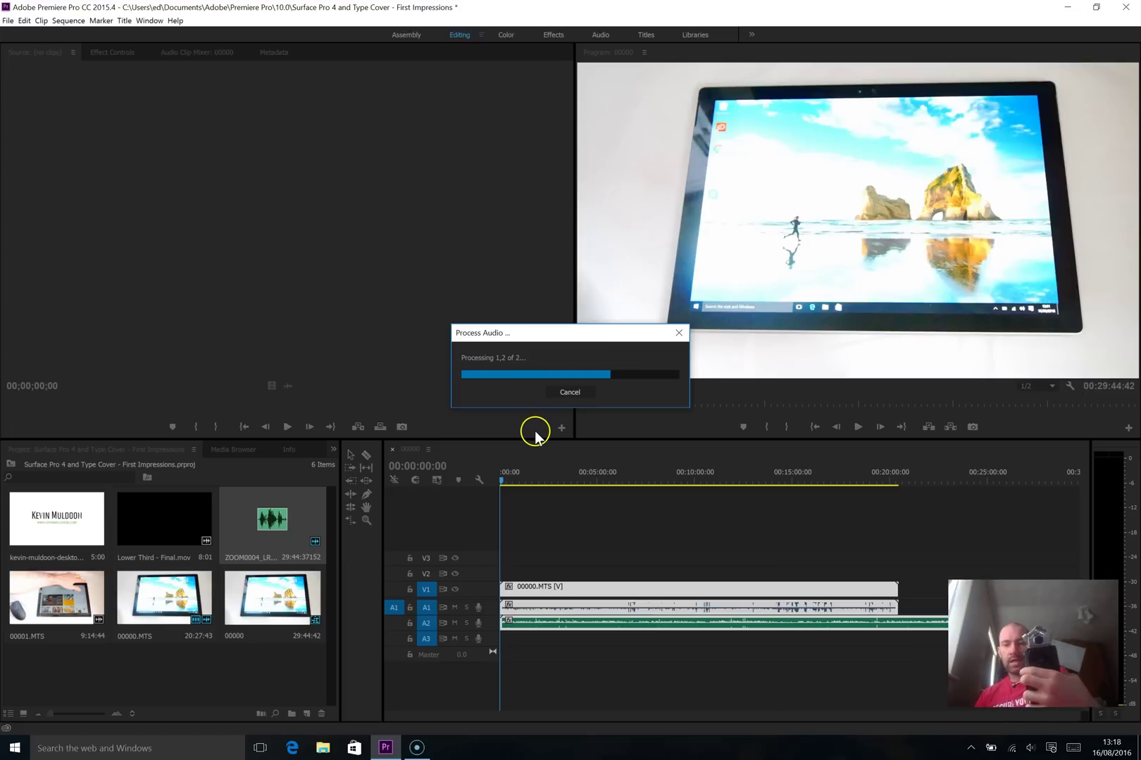
click(580, 431)
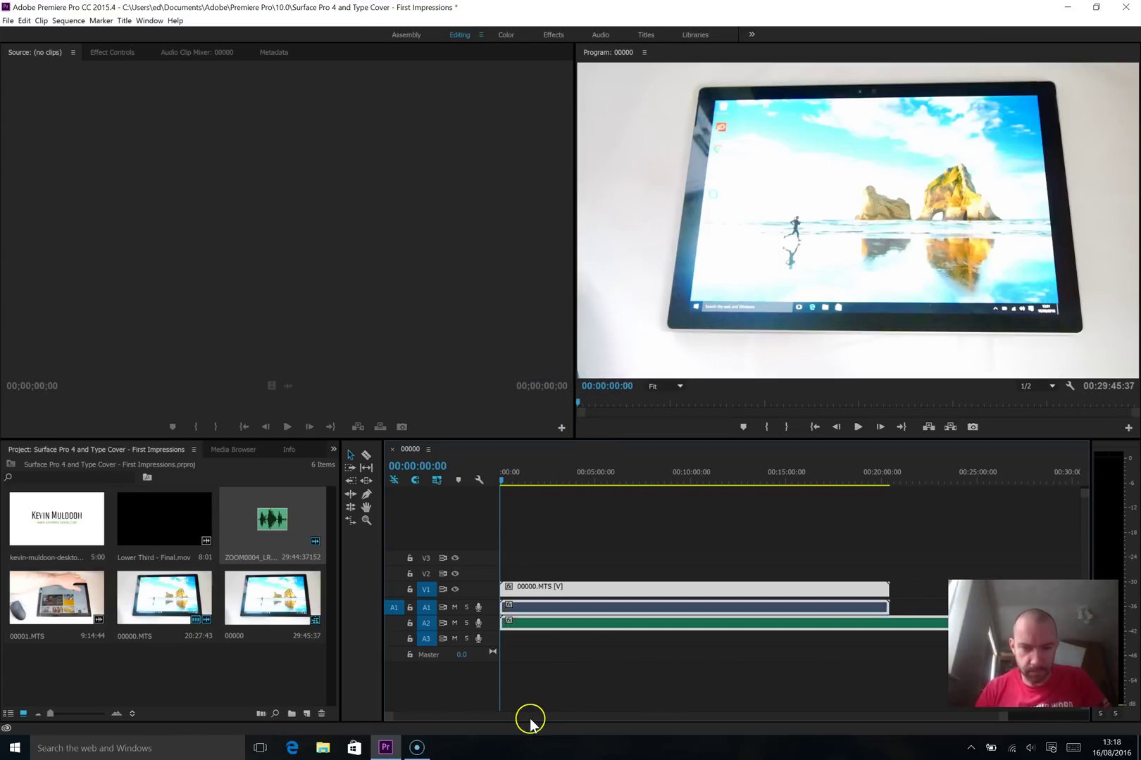
- Increase the height of audio track A2 to compare its waveform with the camera audio on A1
drag(1001, 720, 631, 682)
click(480, 626)
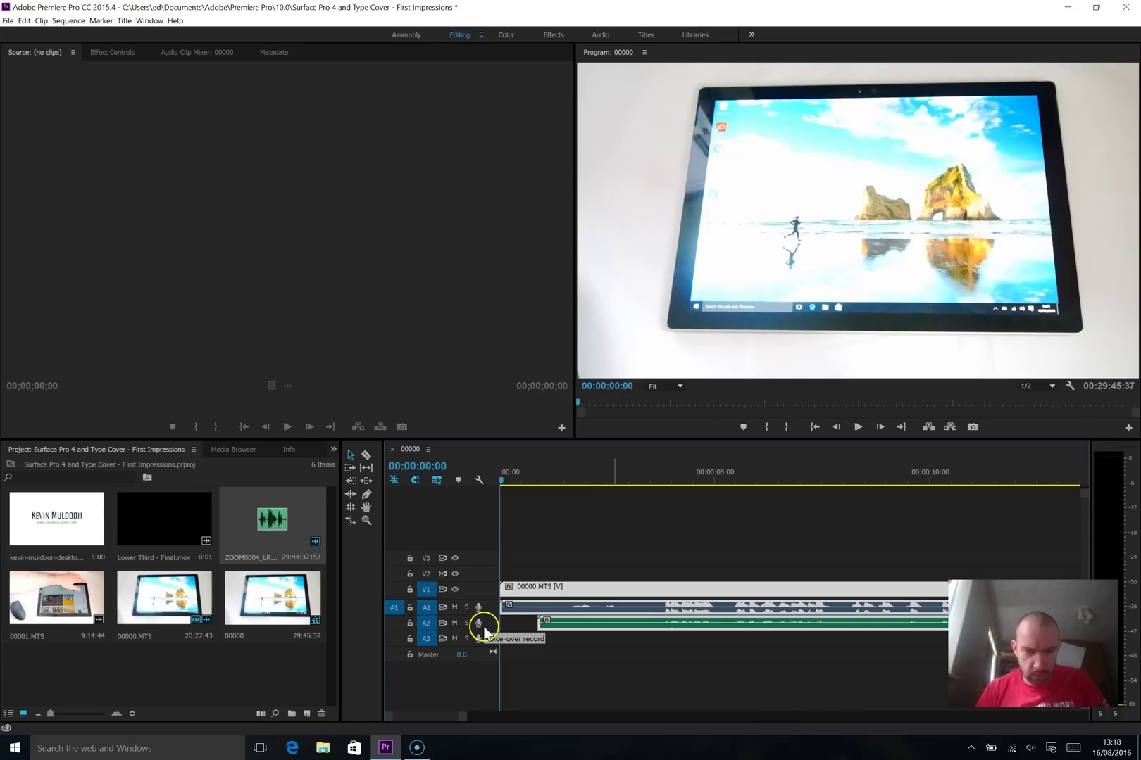
drag(490, 629, 486, 641)
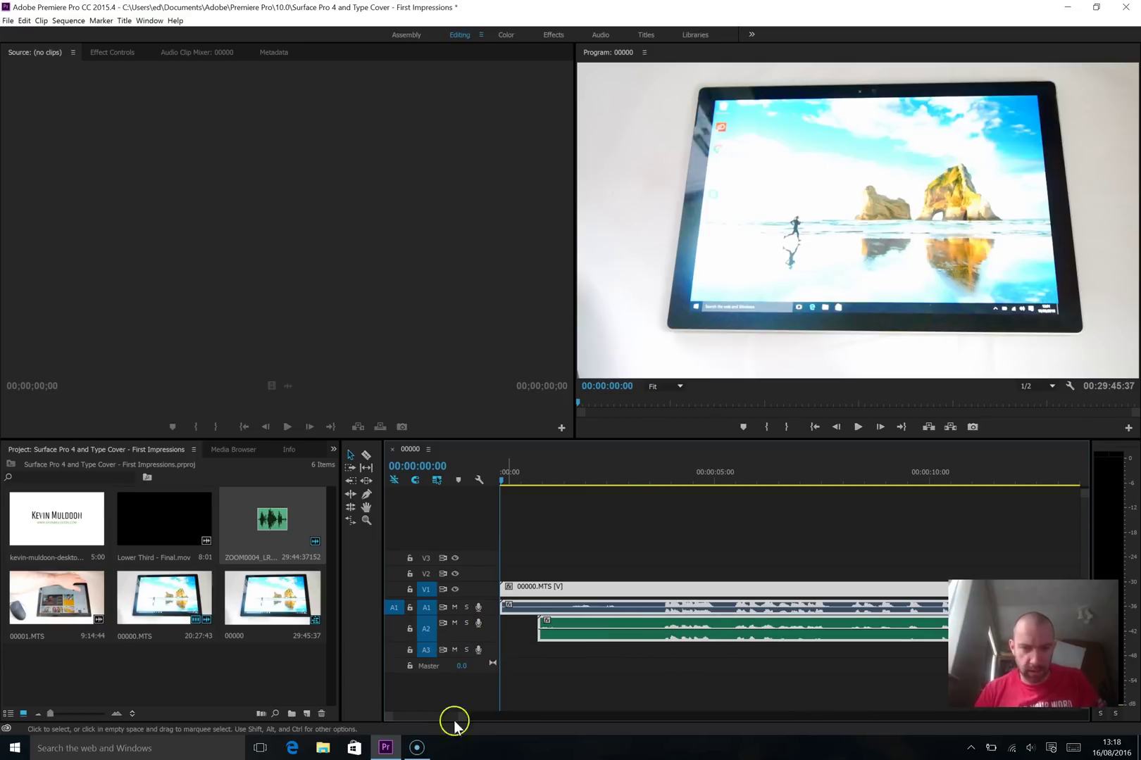
drag(461, 717, 947, 719)
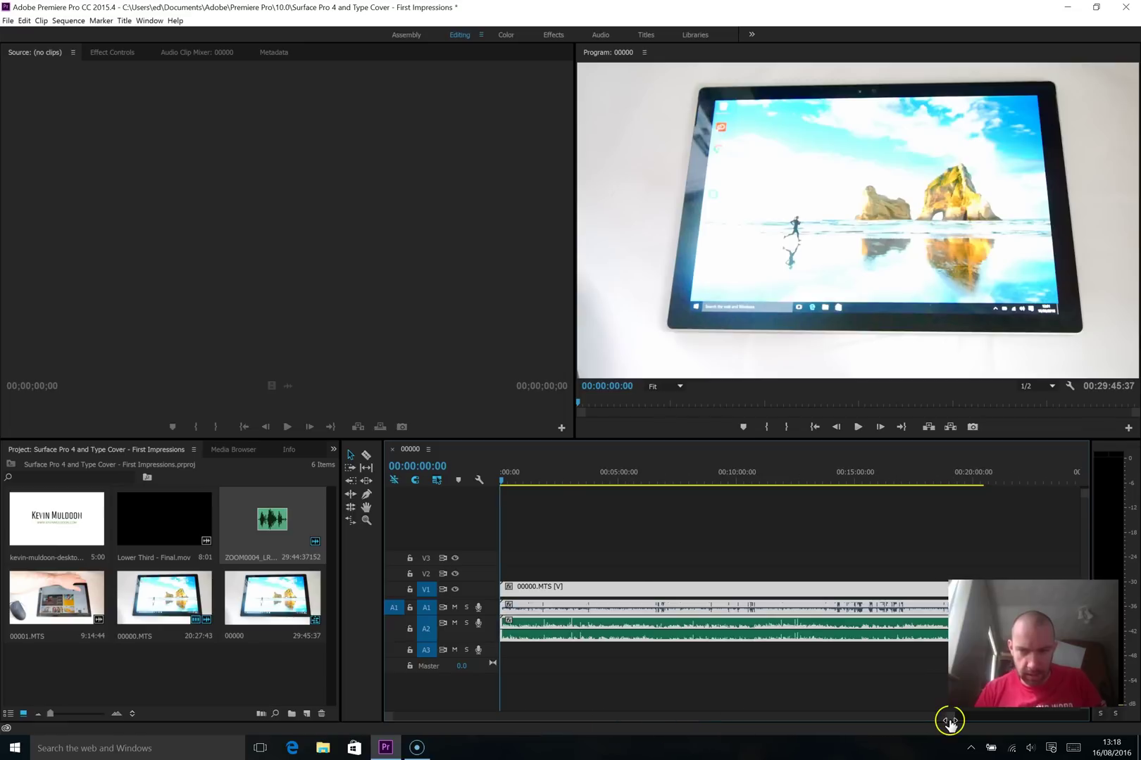
- Add the 00001.MTS clip to tracks V1 and A1, placed directly against the end of 00000.MTS
drag(572, 722, 669, 726)
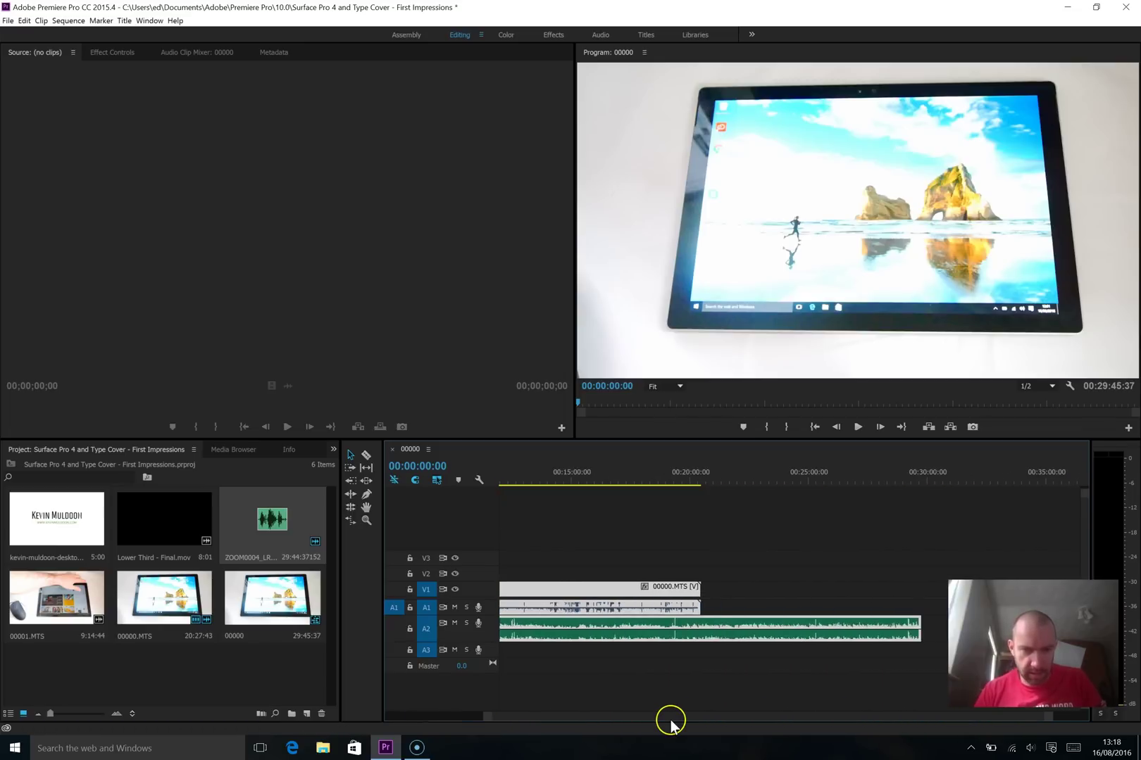
click(60, 605)
drag(60, 606, 954, 571)
click(642, 610)
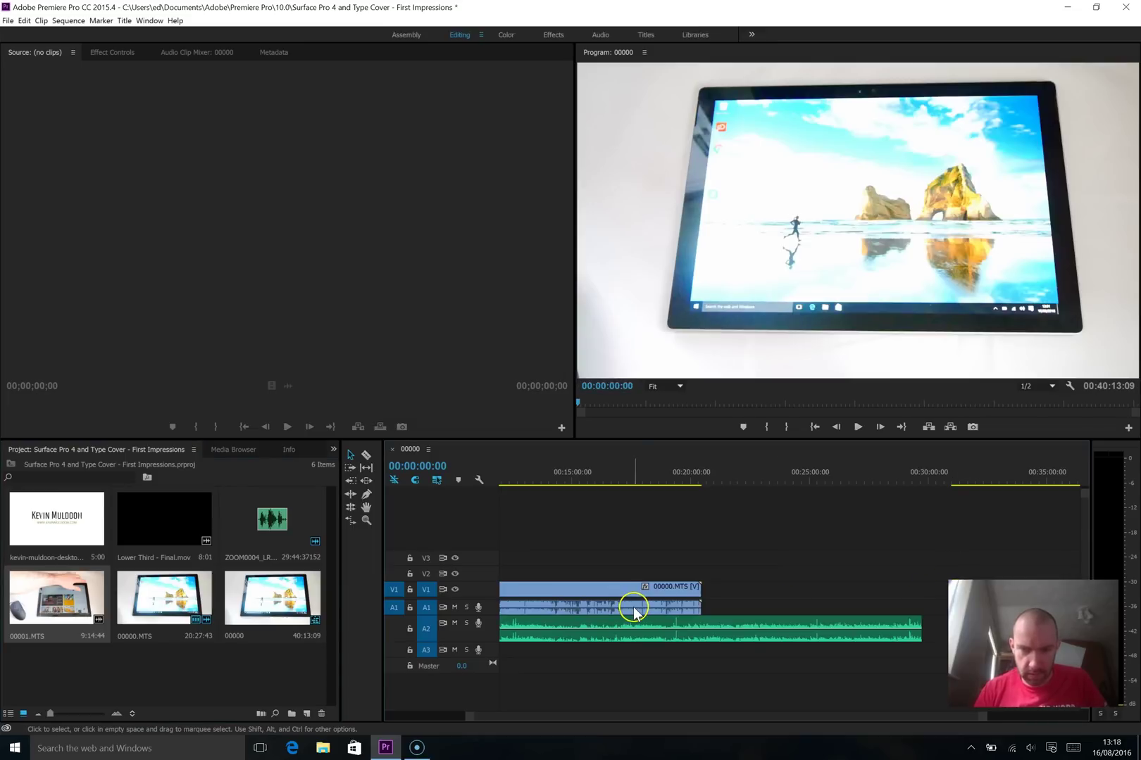
click(633, 610)
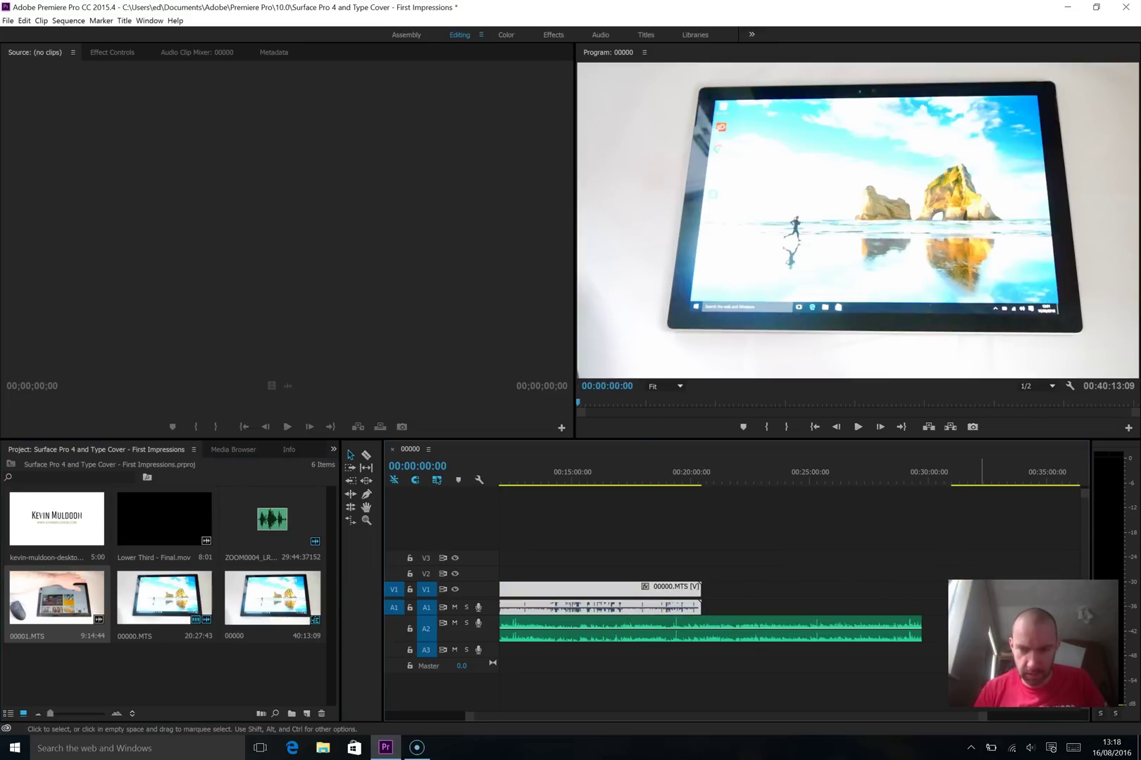
click(964, 606)
right_click(966, 609)
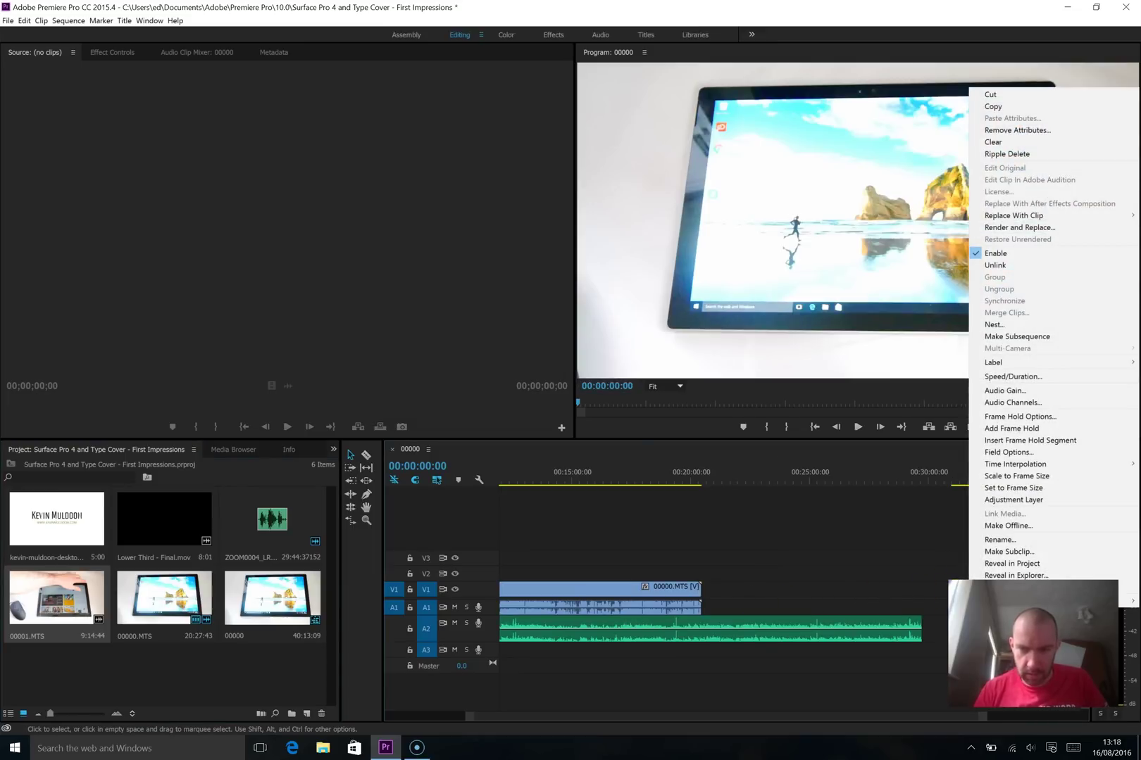
click(871, 578)
drag(978, 590, 743, 582)
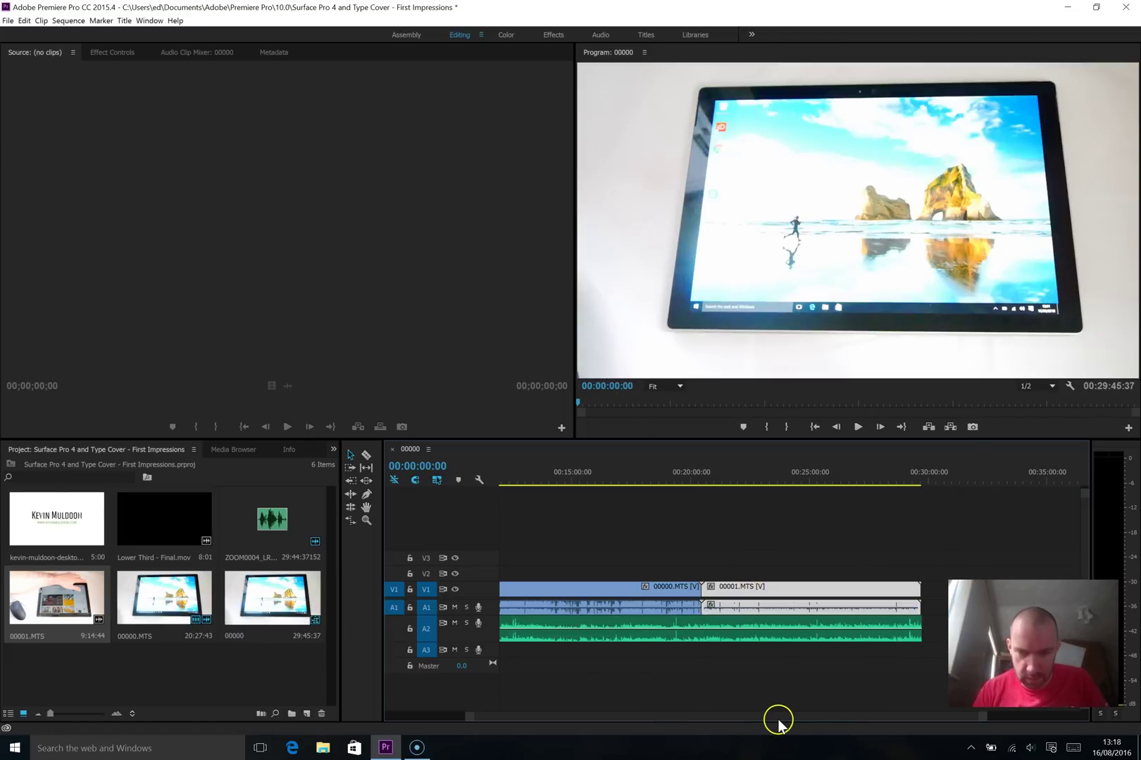
- Unlink the video from the audio in both the 00001.MTS and 00000.MTS clips
drag(983, 721, 870, 719)
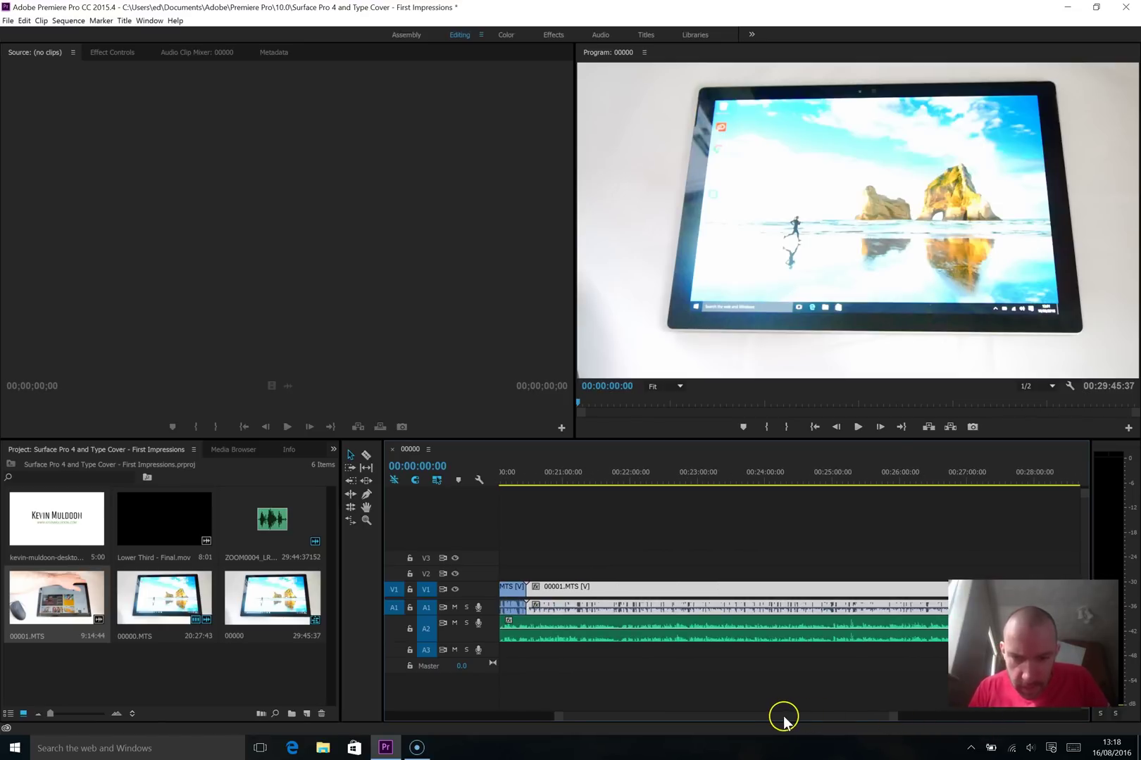
drag(783, 718, 773, 717)
drag(876, 718, 706, 719)
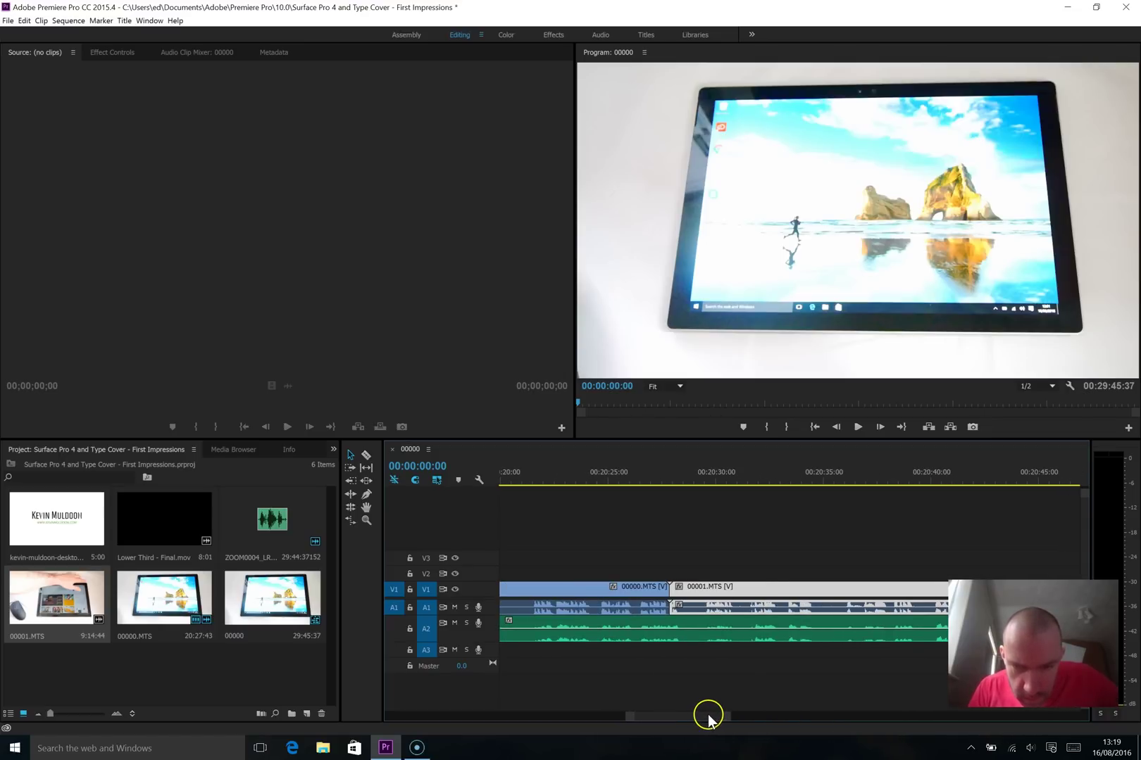
click(704, 561)
click(682, 617)
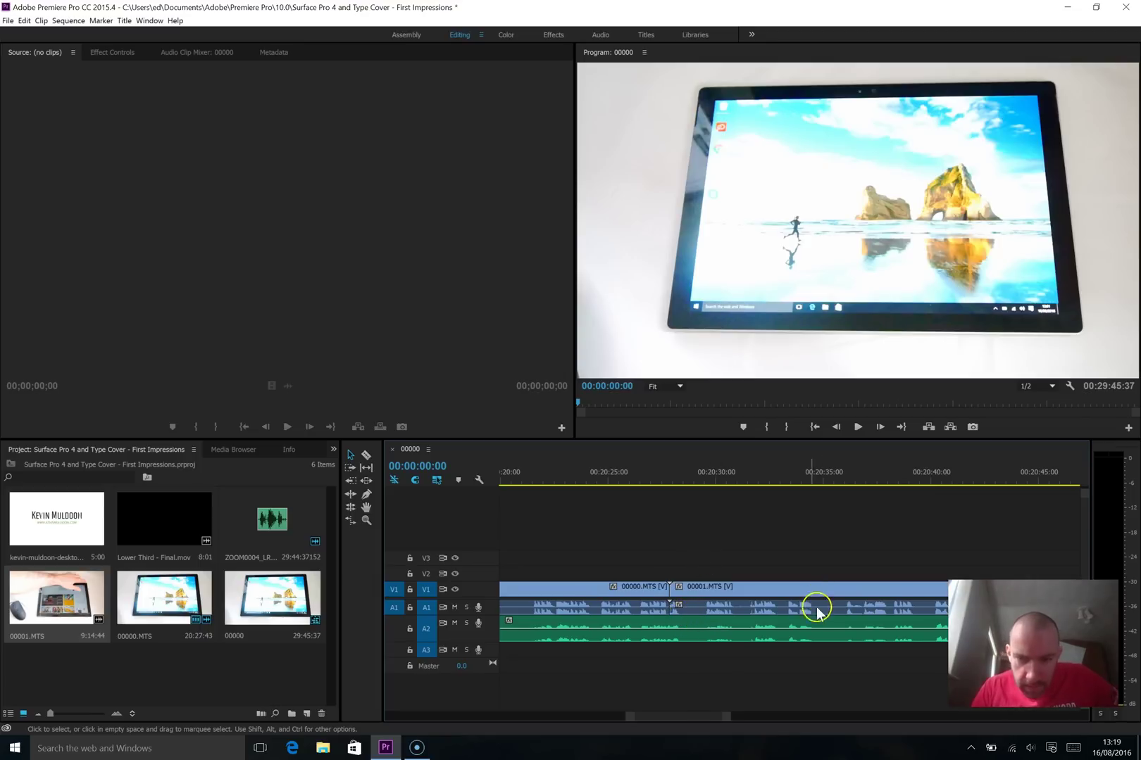
click(689, 610)
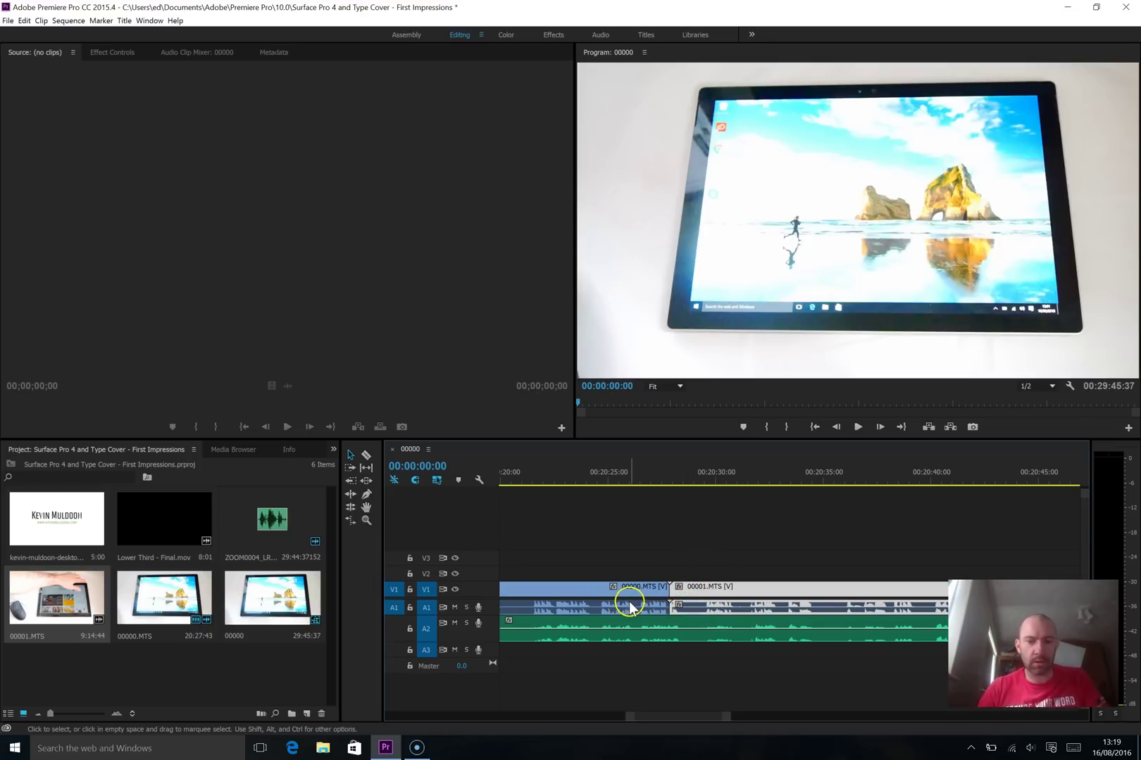
right_click(725, 607)
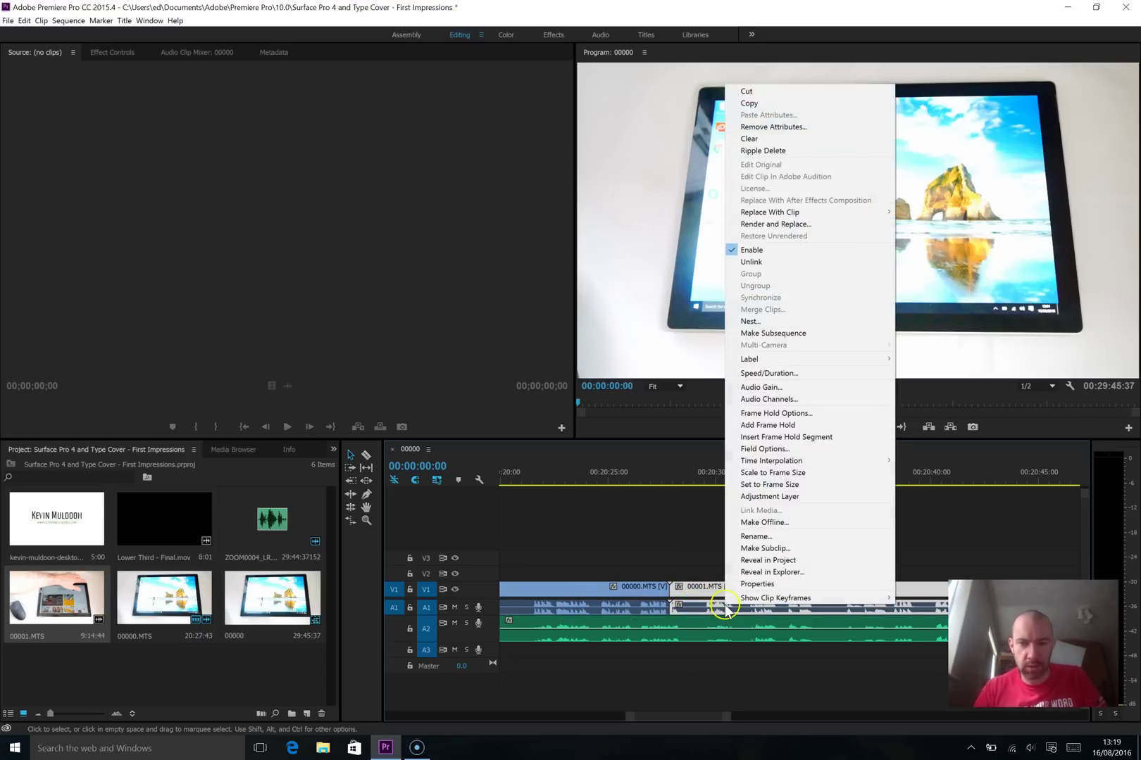
click(817, 262)
click(629, 604)
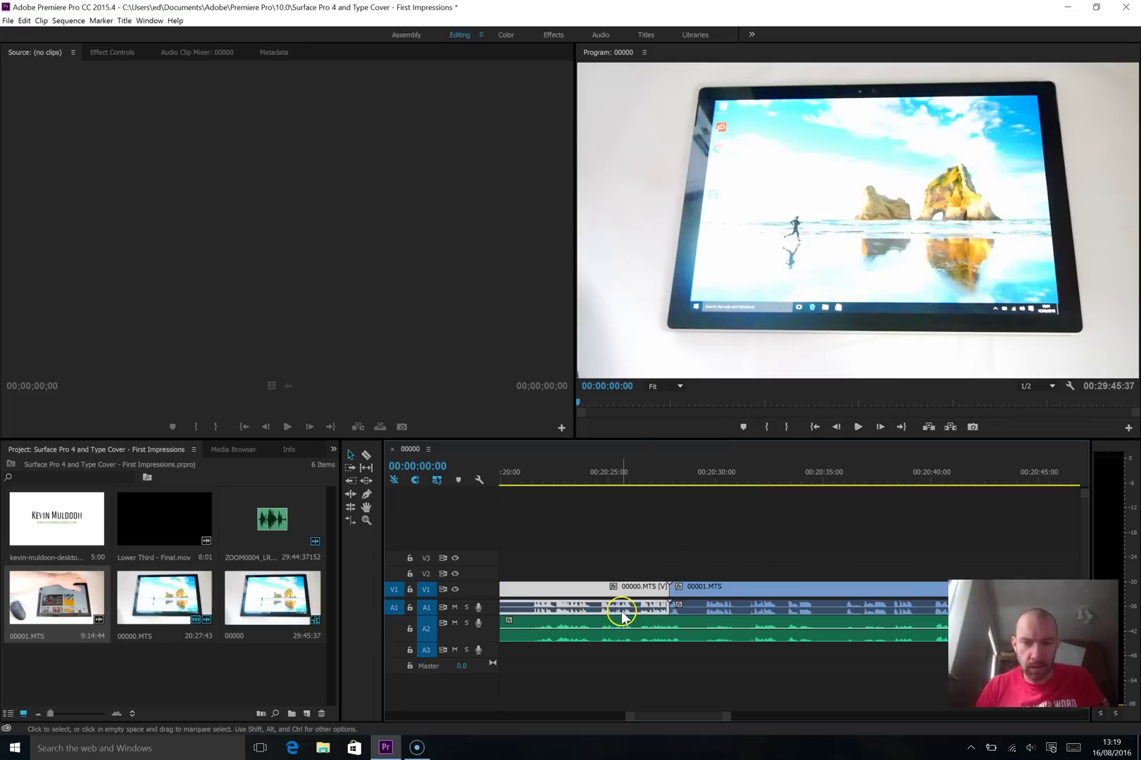
right_click(623, 611)
click(708, 268)
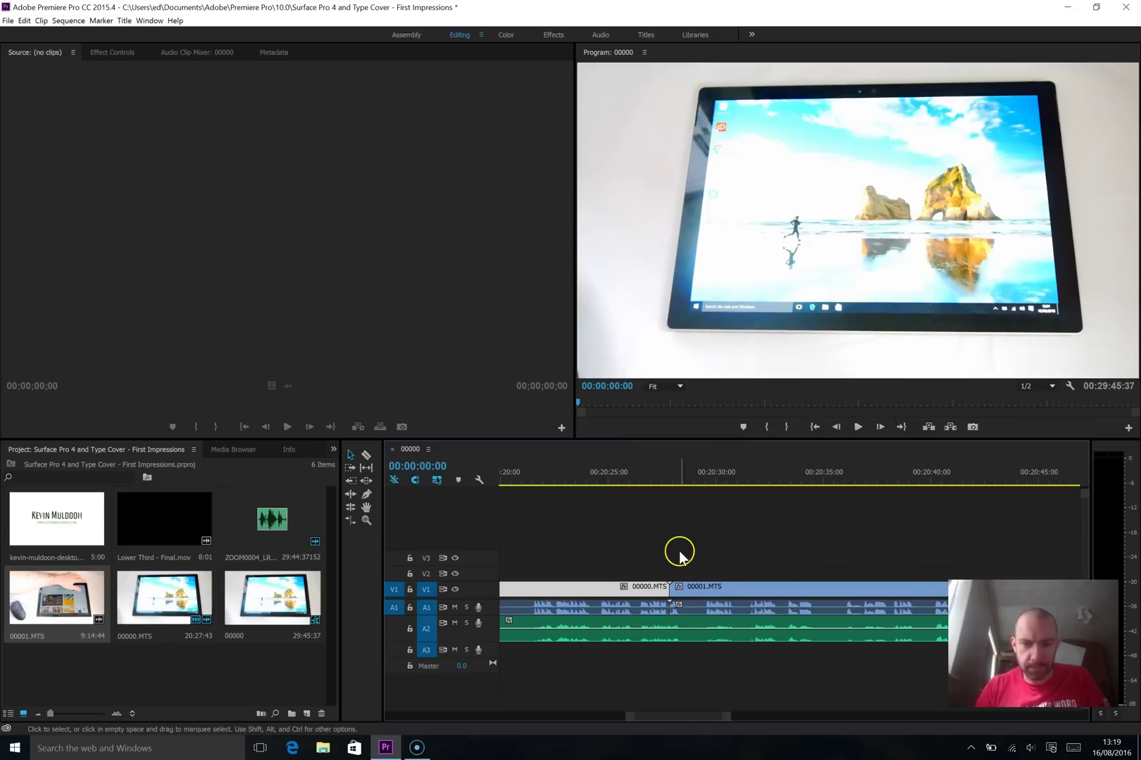
- Delete the camera audio of both clips from track A1 and move the external recording from A2 to A1
click(646, 607)
shift+click(702, 608)
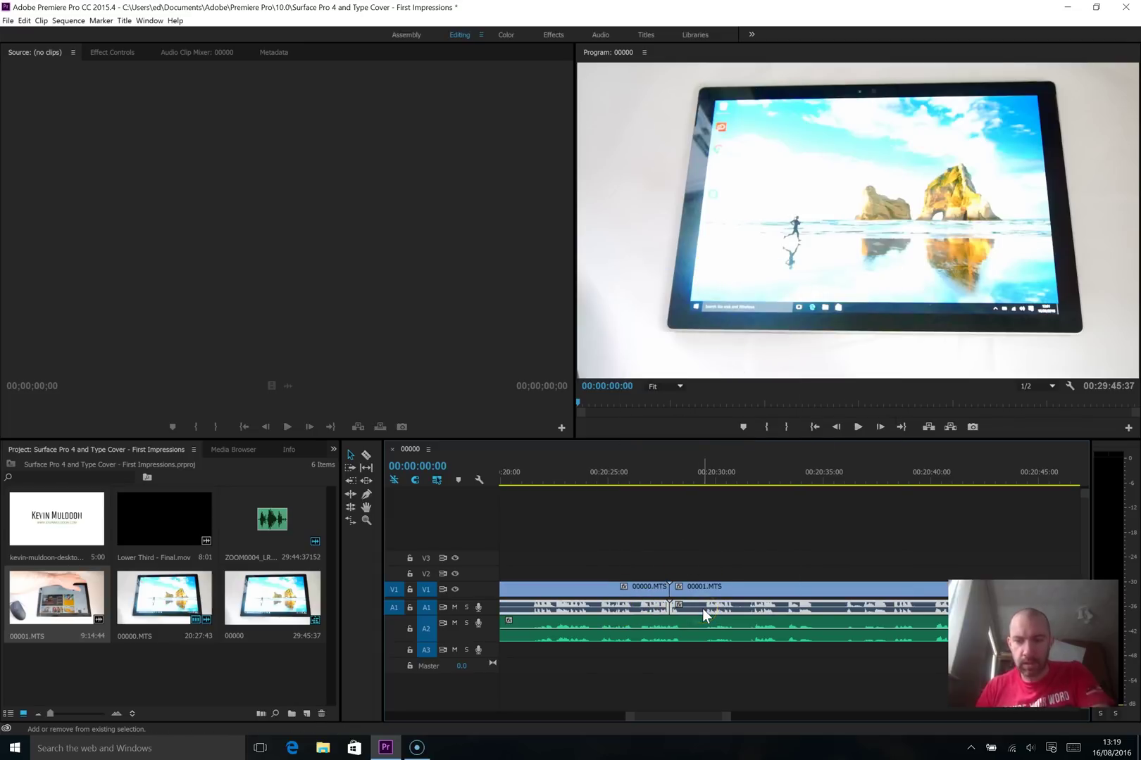
key(Delete)
click(674, 632)
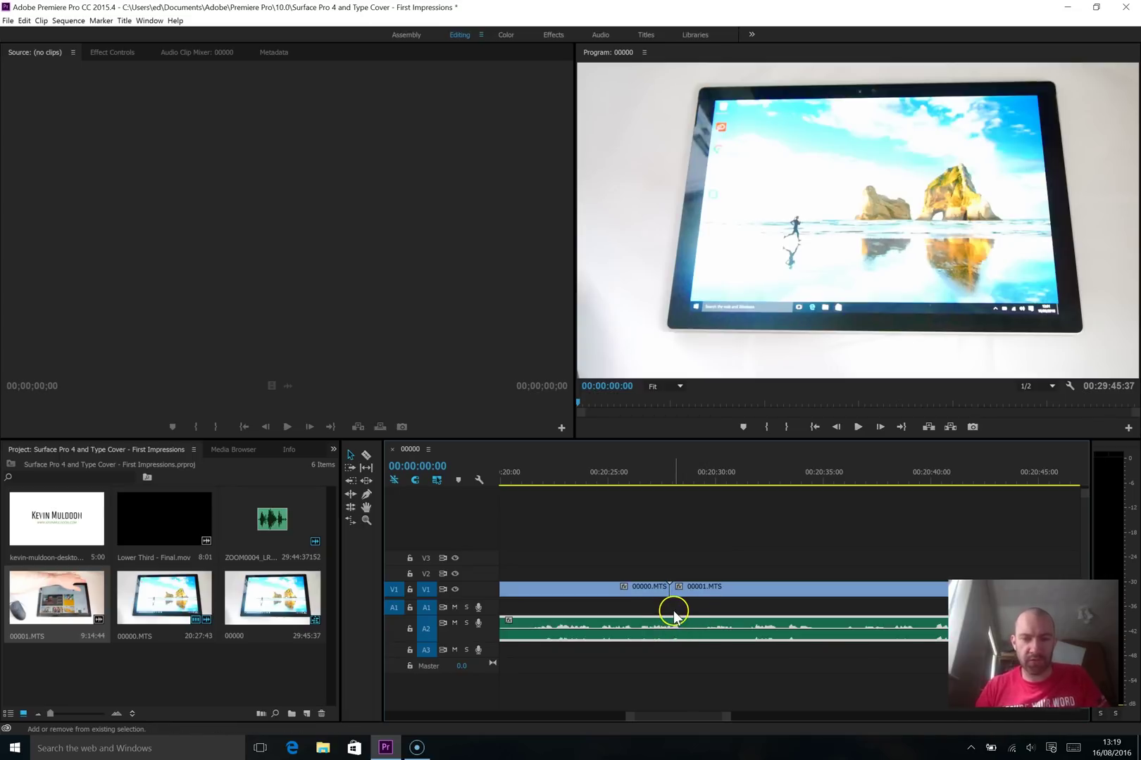
drag(673, 629, 688, 596)
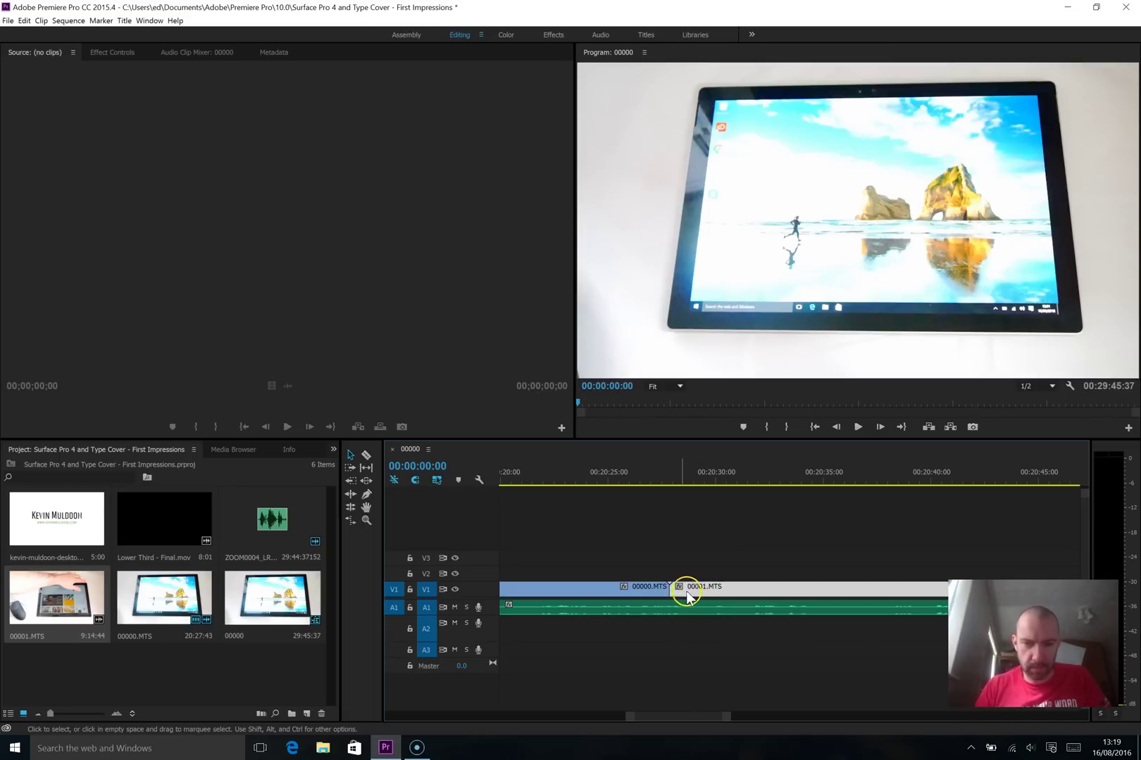
shift+click(614, 590)
shift+click(622, 608)
right_click(635, 611)
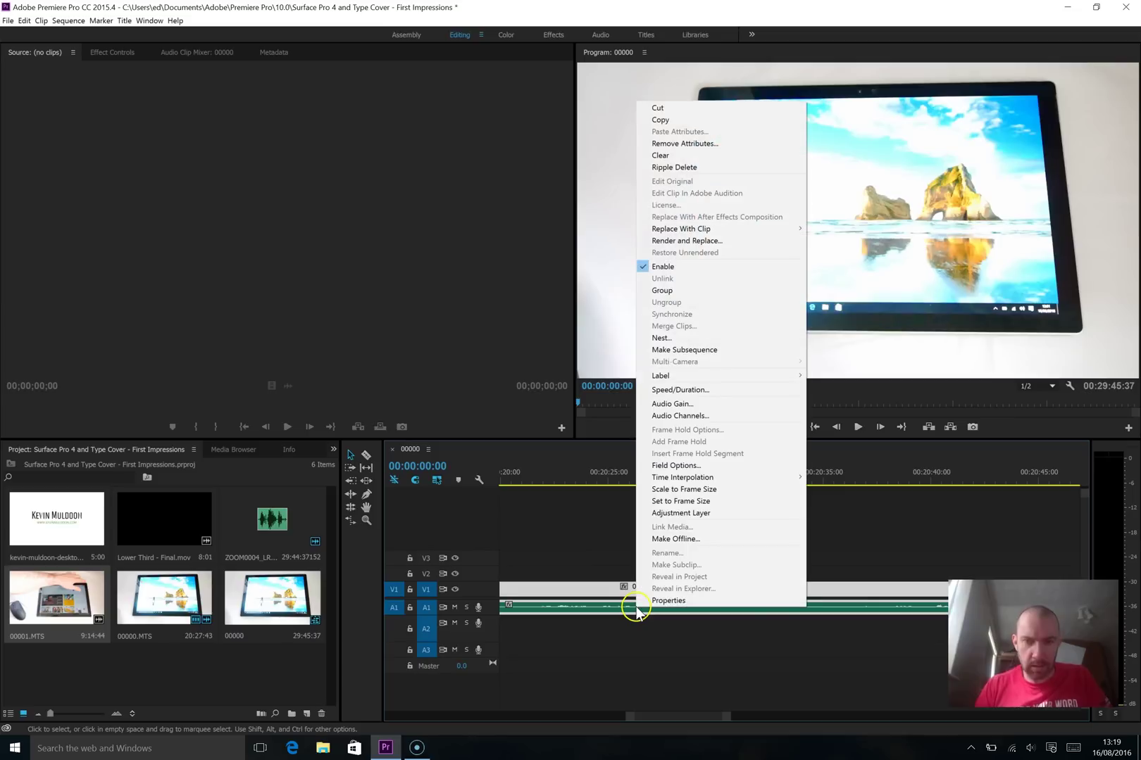
click(901, 561)
- Nest the 00000.MTS and 00001.MTS video clips together as Nested Sequence 01
click(704, 589)
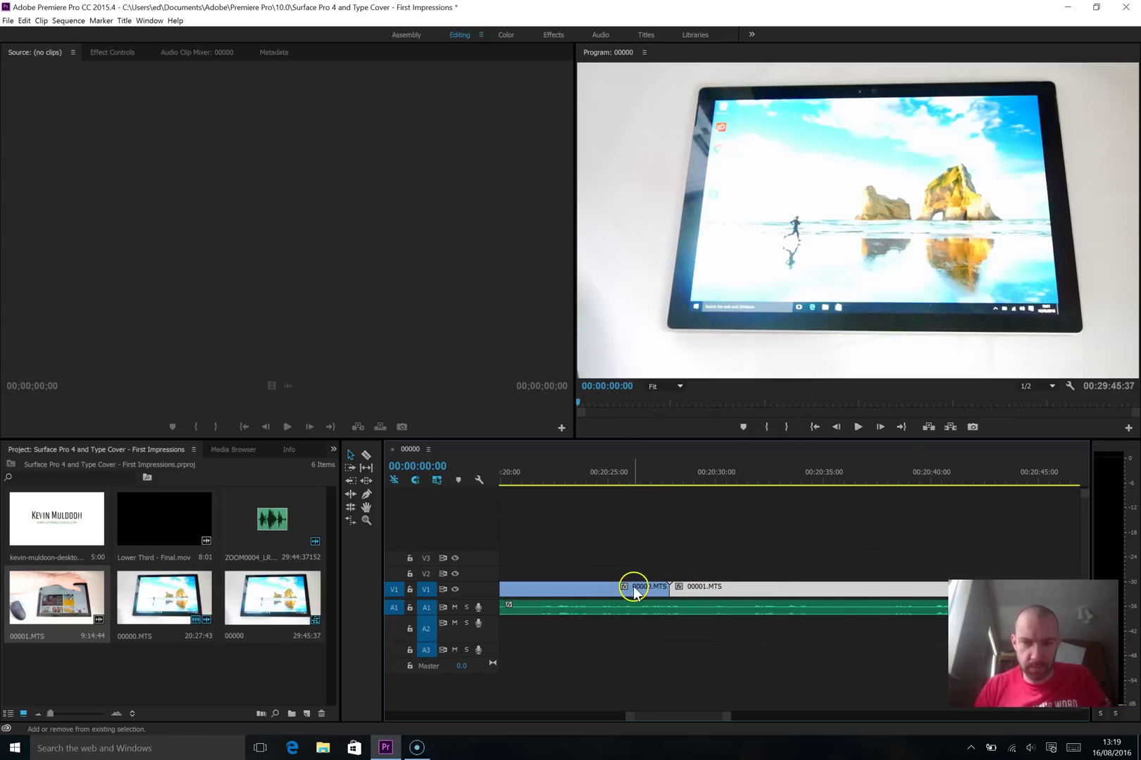
shift+click(610, 593)
right_click(609, 592)
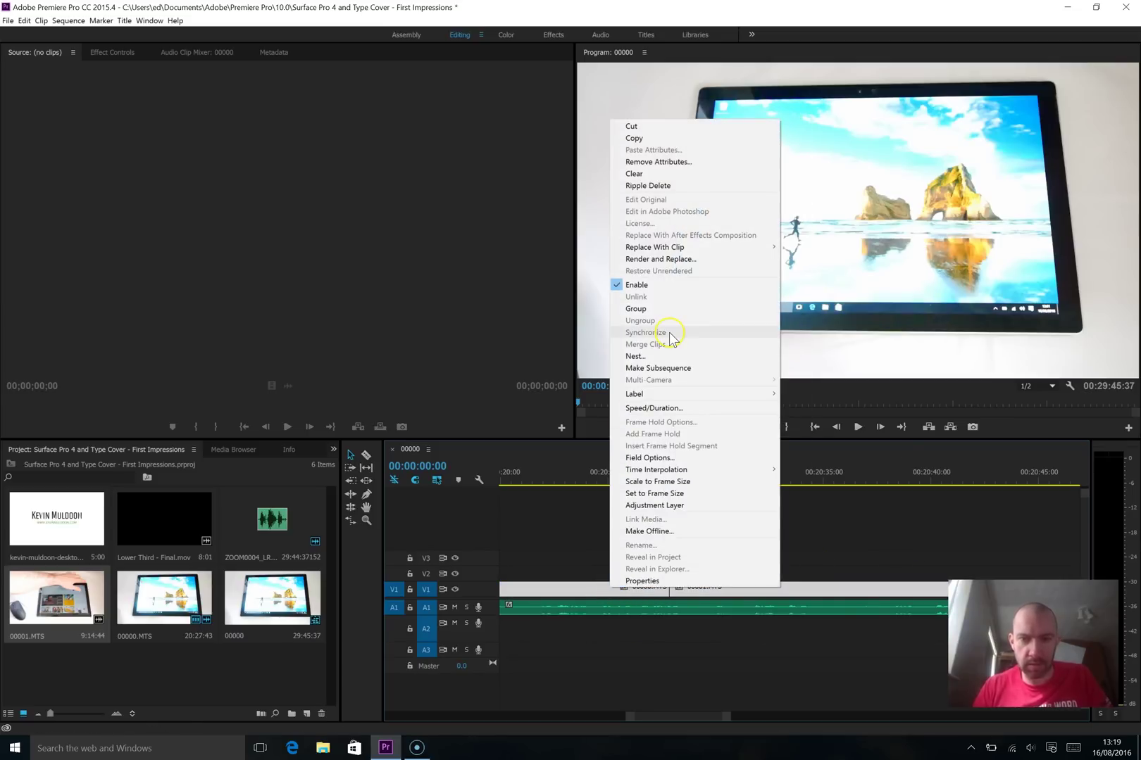
click(655, 357)
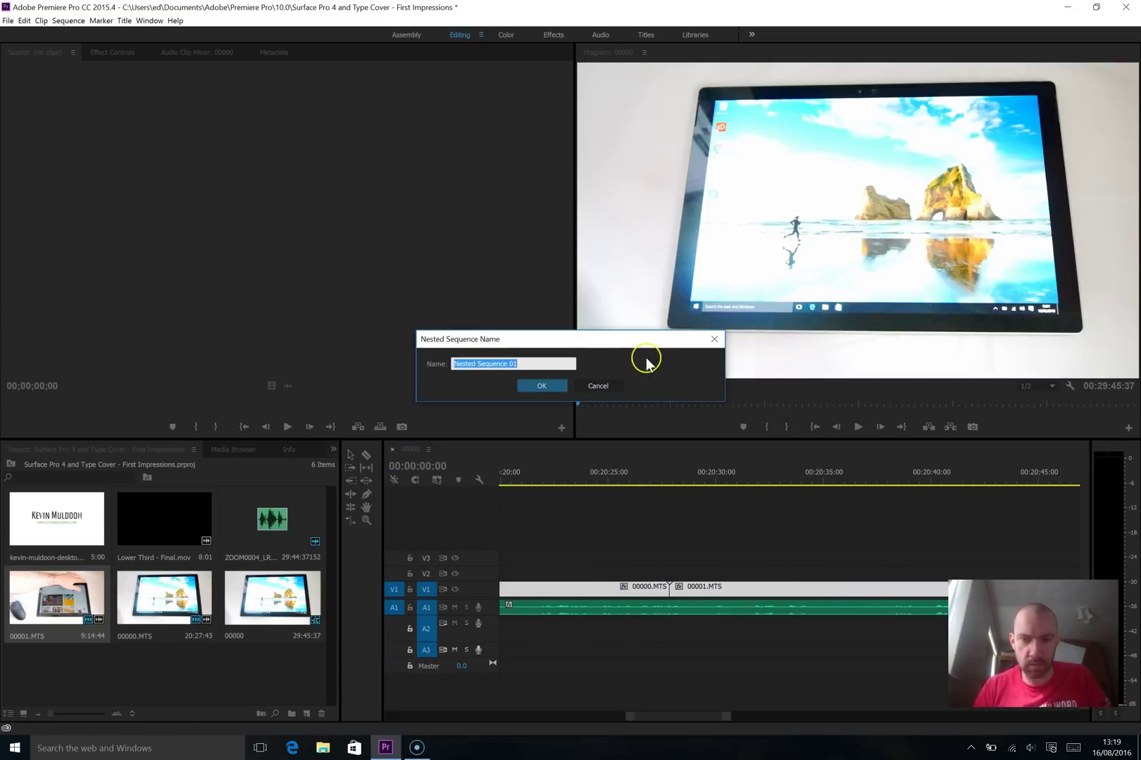
click(540, 388)
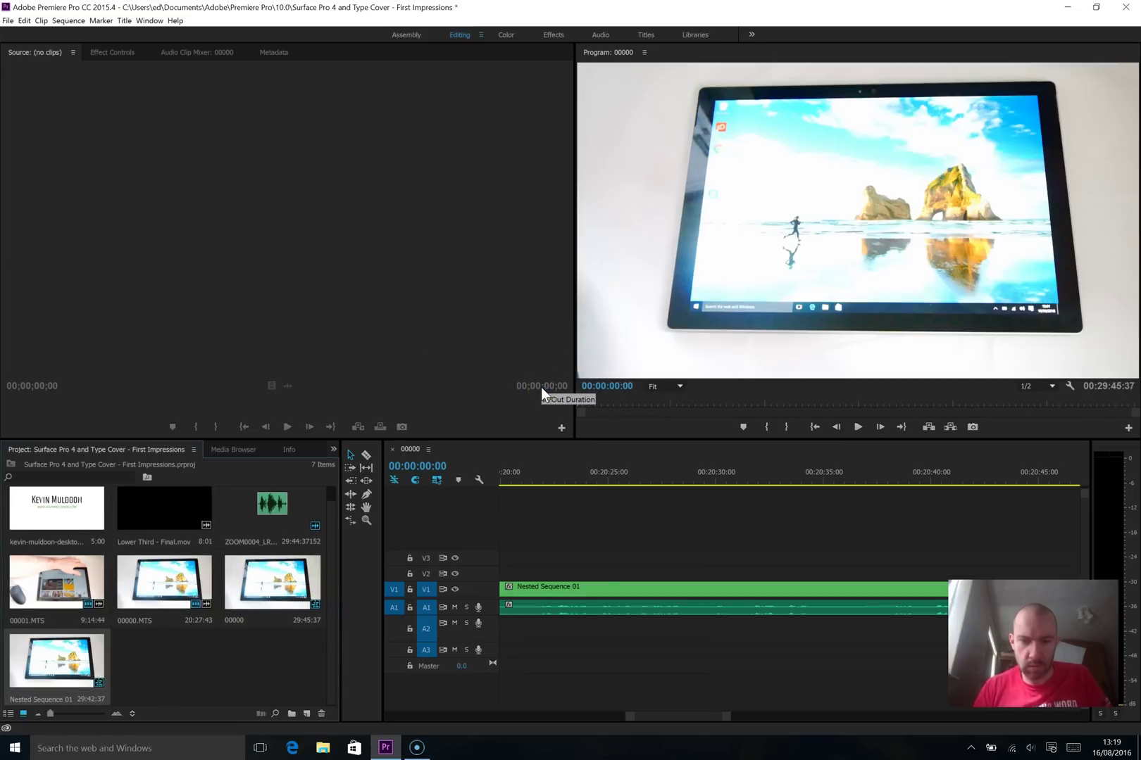
- Link Nested Sequence 01 on V1 with the external audio recording on A1
right_click(629, 607)
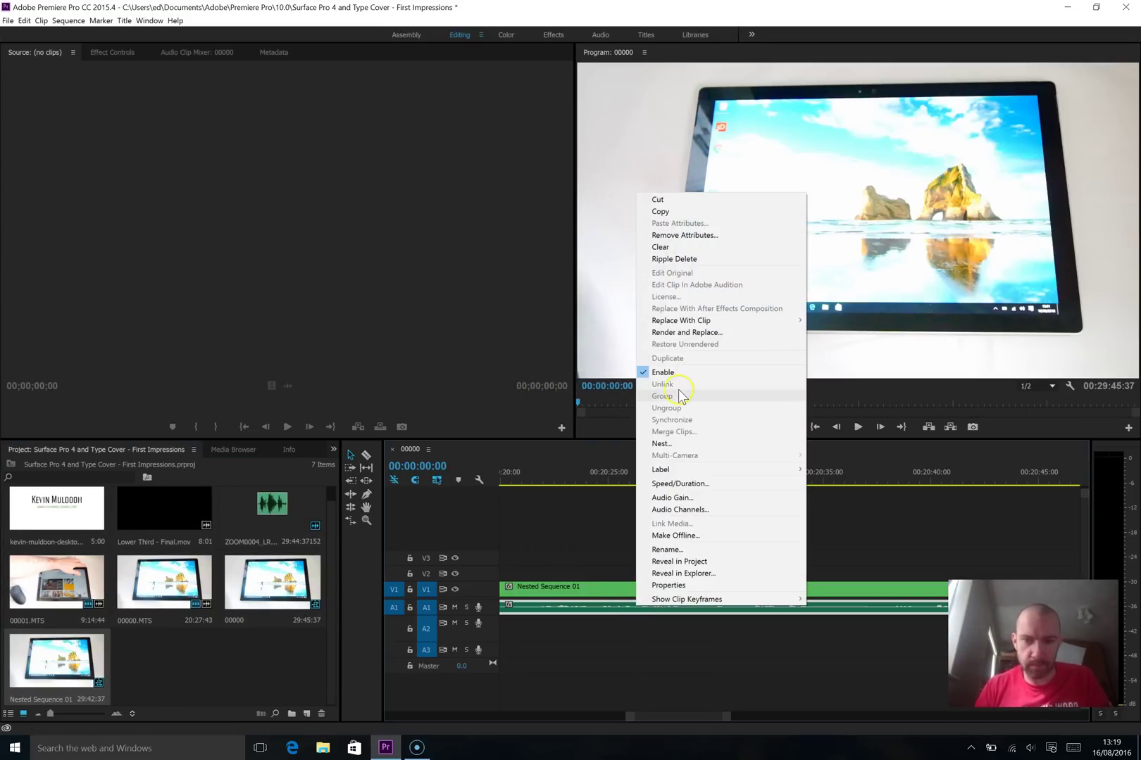
click(846, 585)
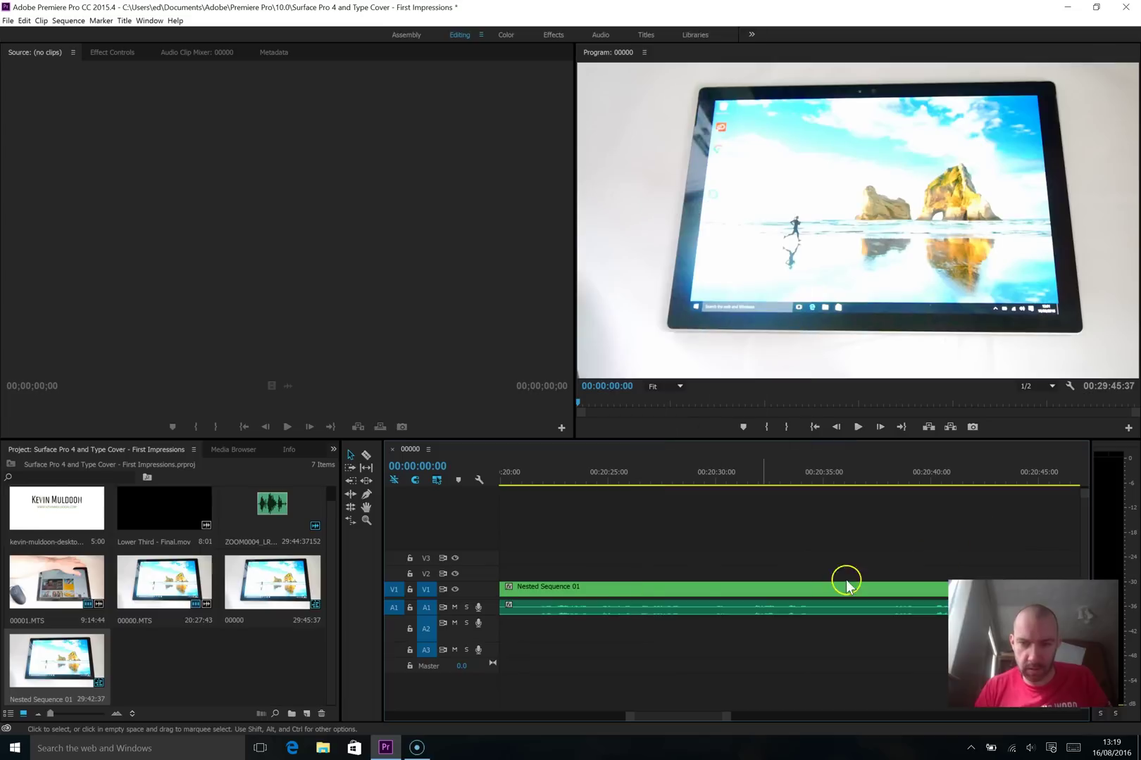
right_click(634, 595)
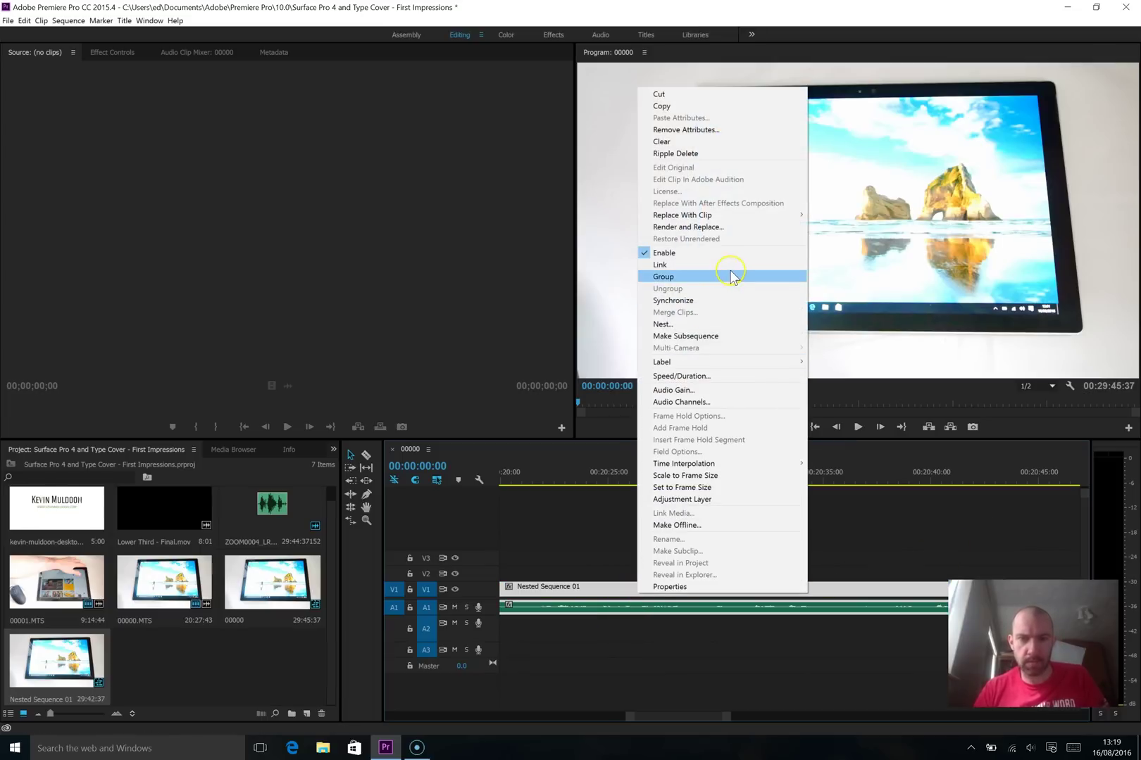
click(731, 267)
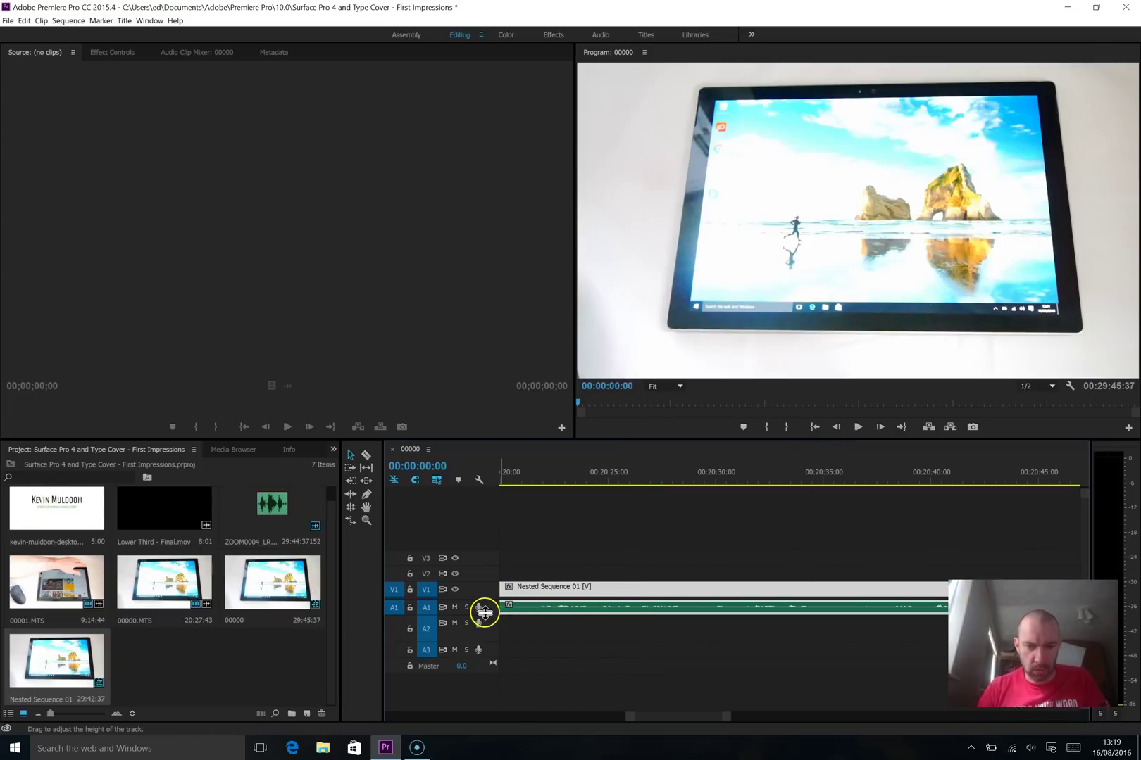
- Increase the height of audio track A1 and shift the linked video and audio about 1 minute 10 seconds later in the sequence
drag(486, 614, 483, 625)
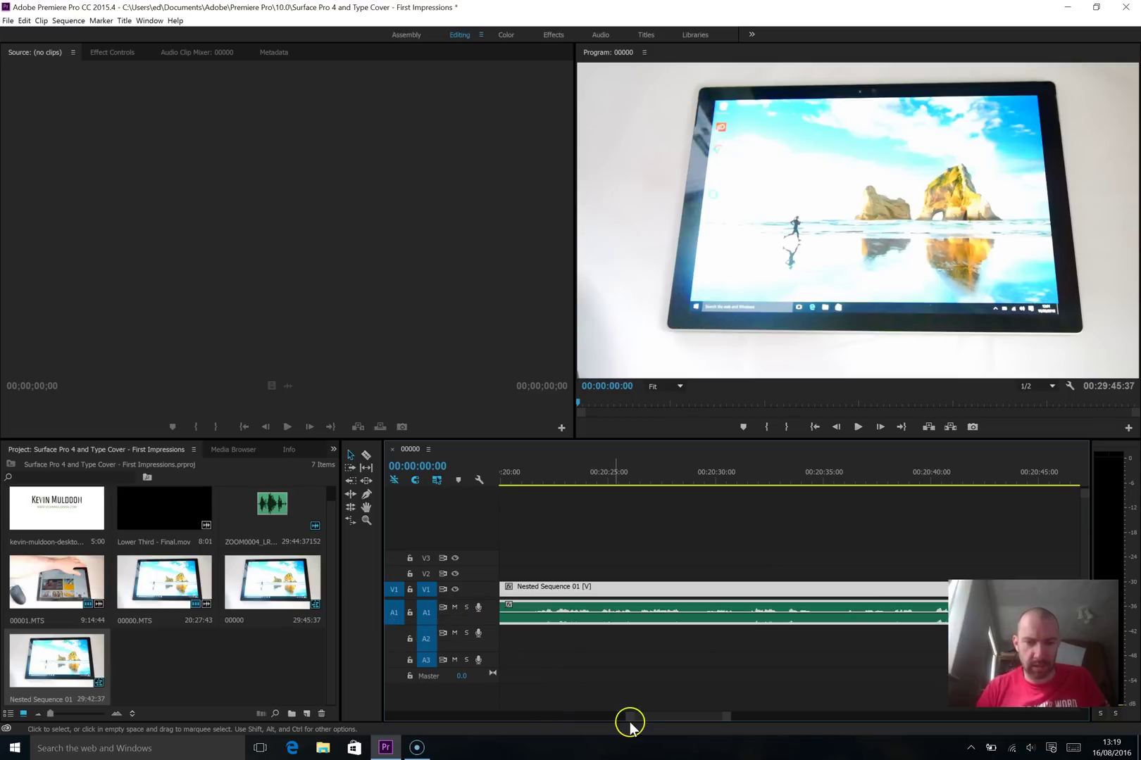
drag(630, 719, 381, 719)
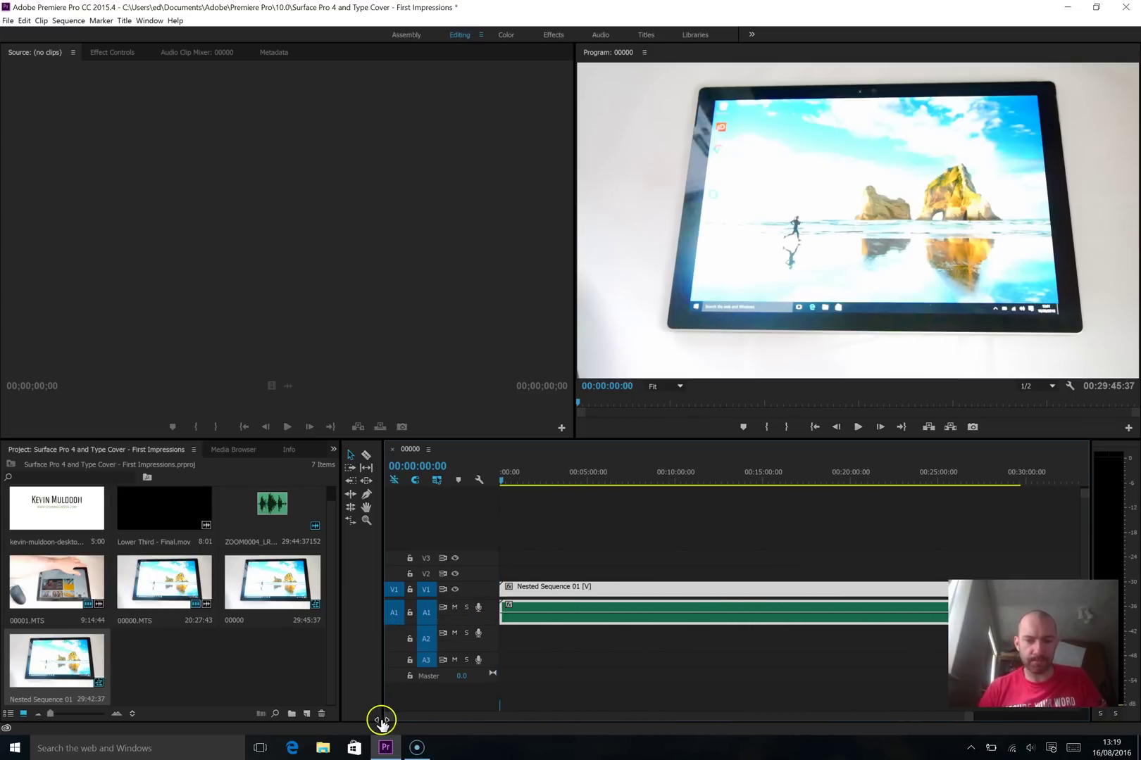
drag(563, 594, 573, 591)
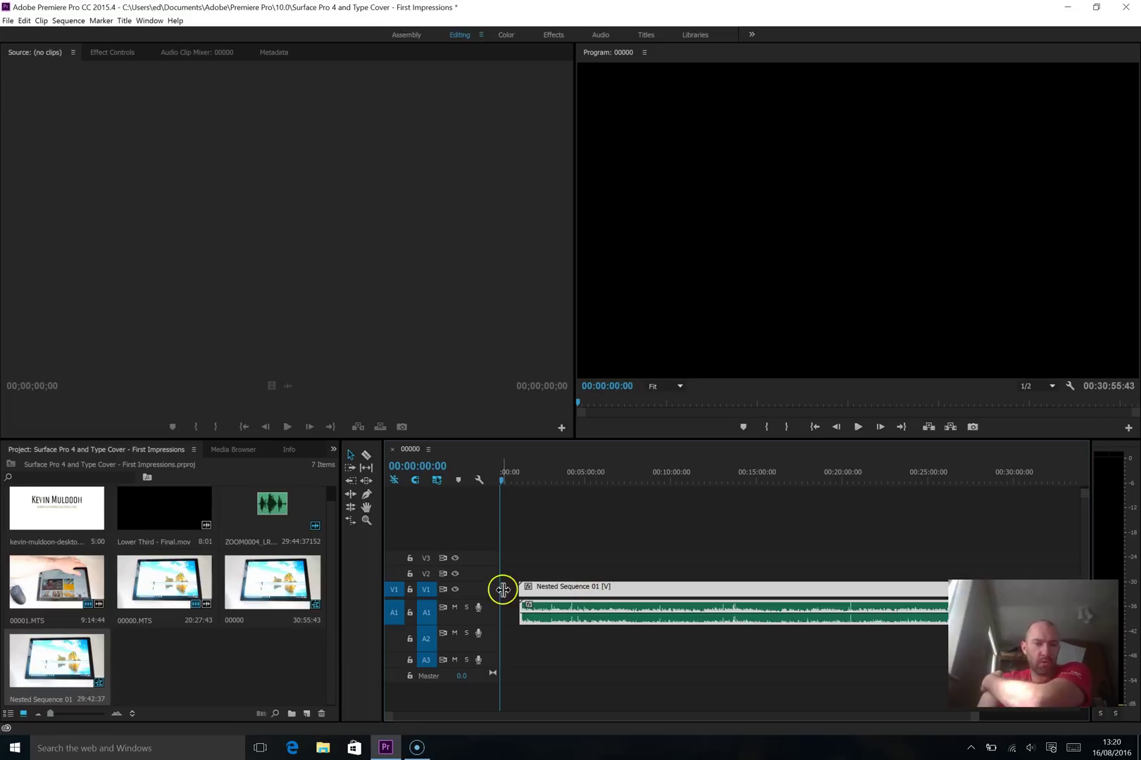
- Place the desktop background PNG image at the very start of the sequence on track V1
click(60, 525)
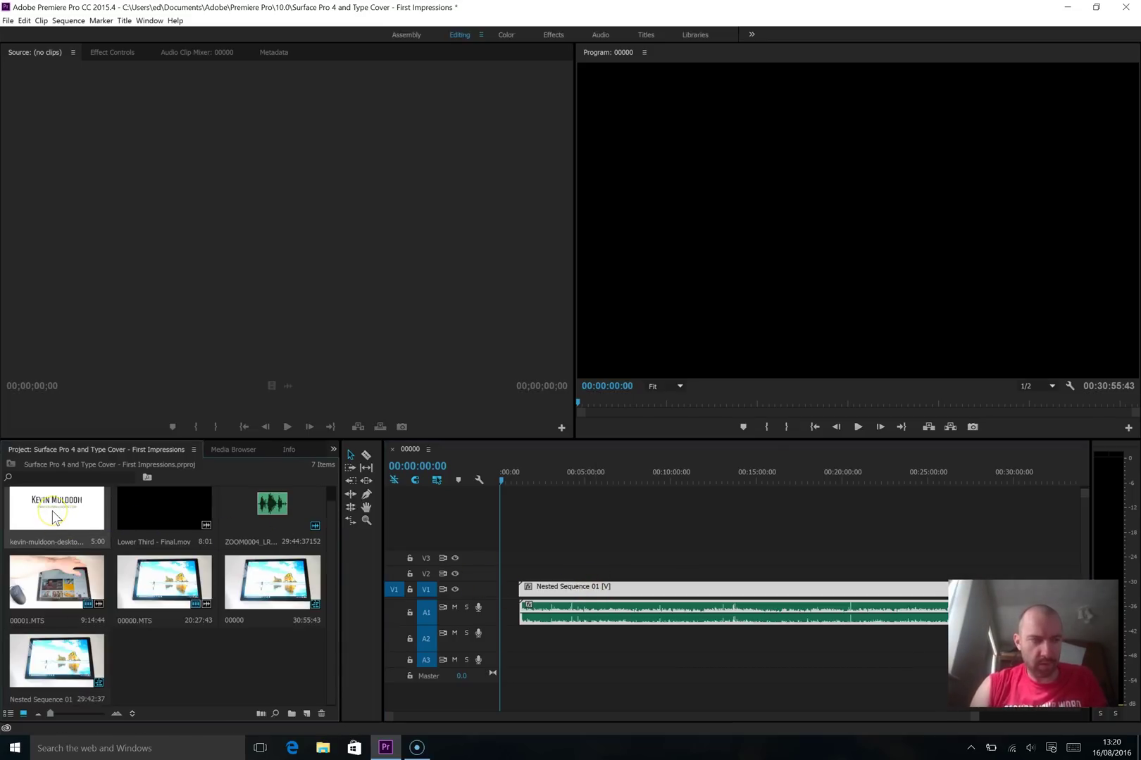
drag(55, 519, 500, 587)
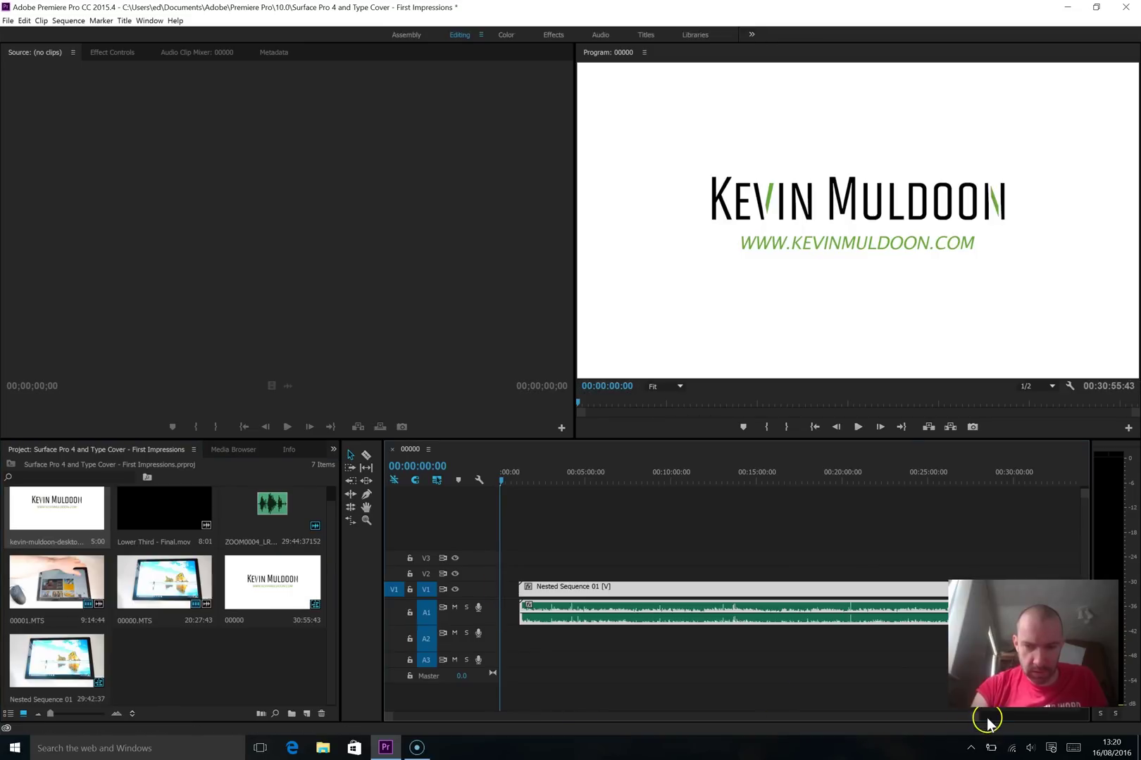
- Examine the frame numbering across the first second of the intro image, scrubbing the playhead up to 00:00:01:00
drag(978, 721, 741, 695)
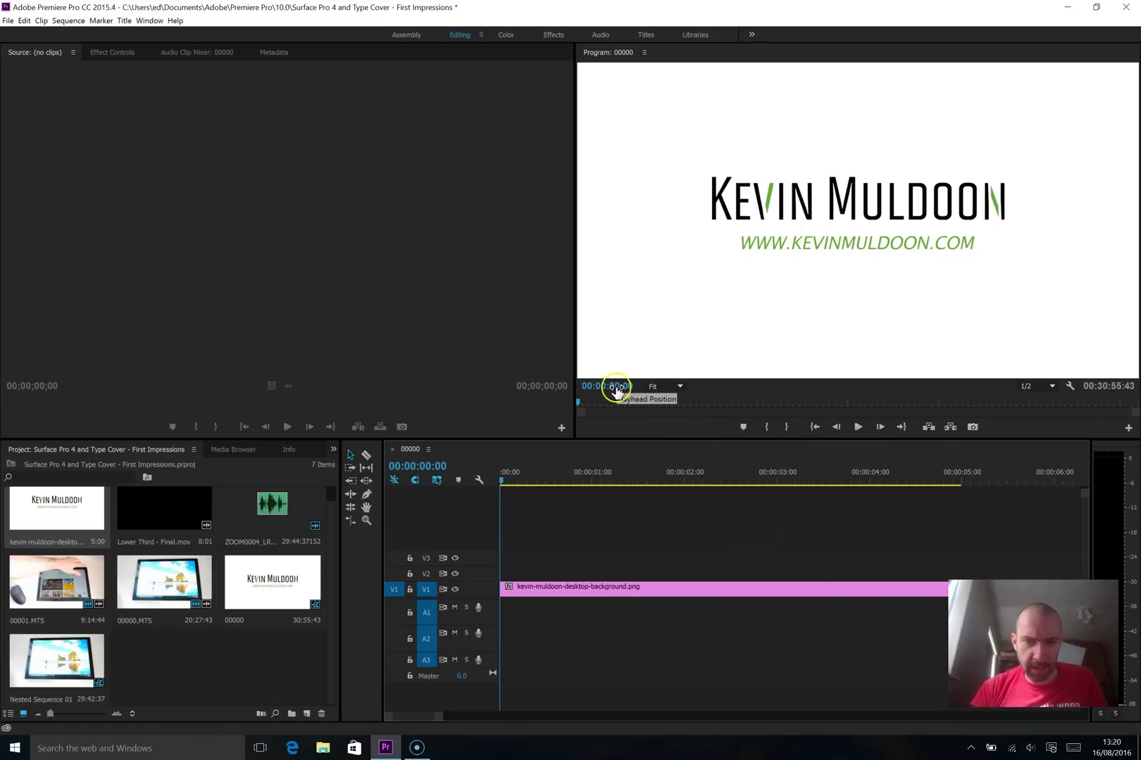
click(505, 481)
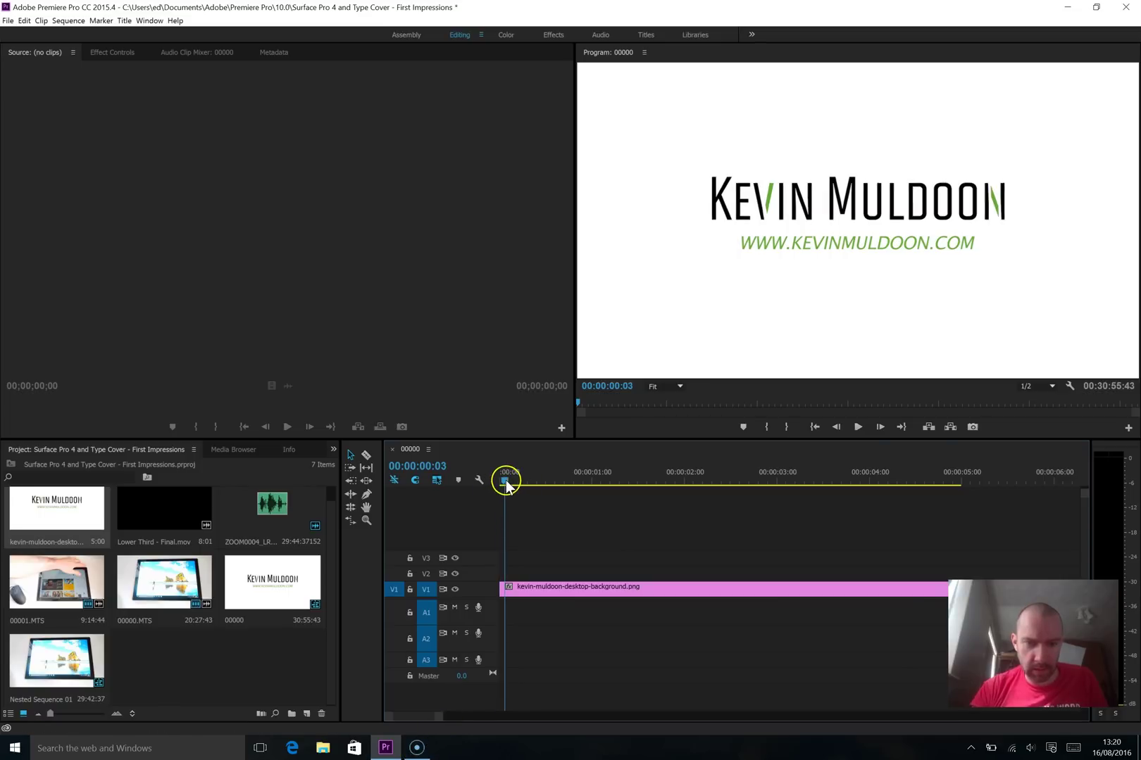
key(Left)
key(Left)
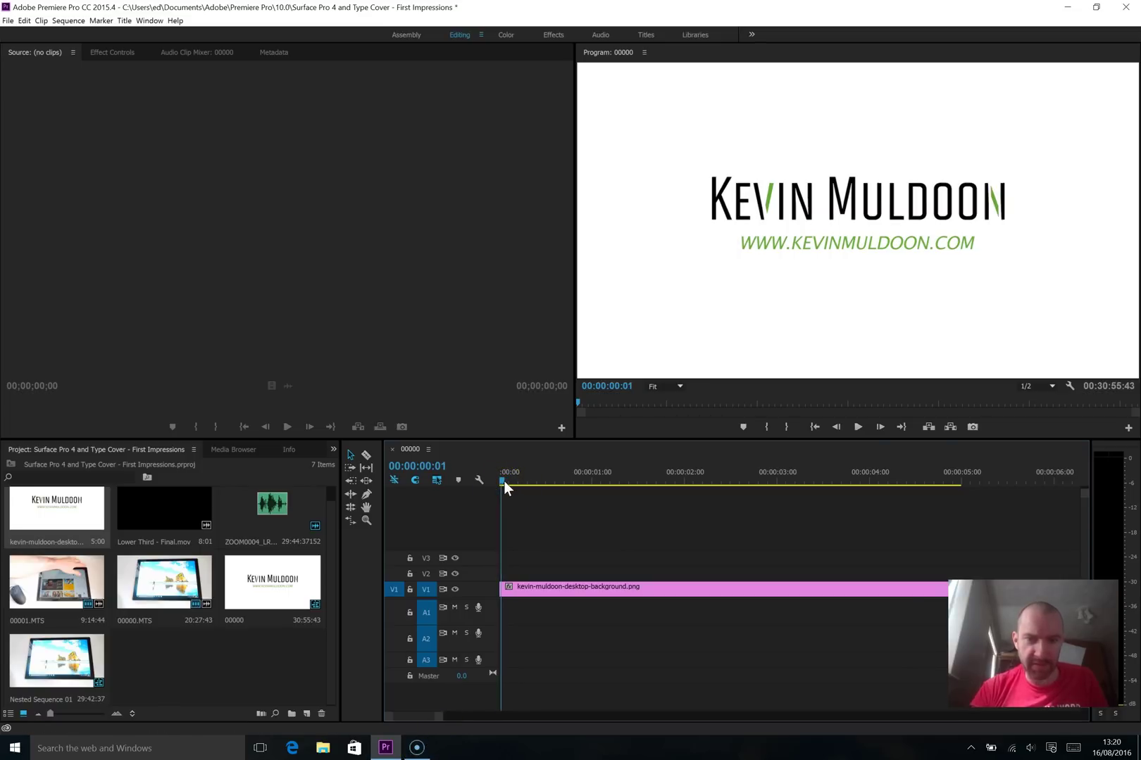
drag(433, 719, 414, 719)
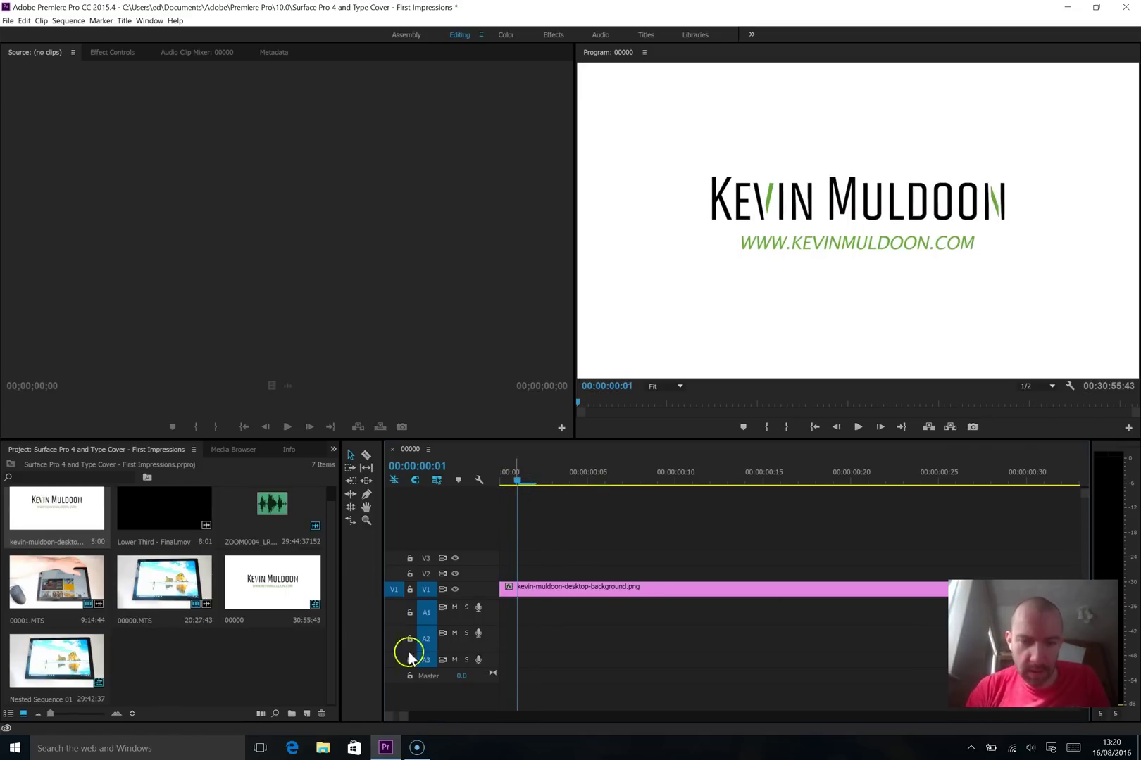
drag(402, 720, 448, 723)
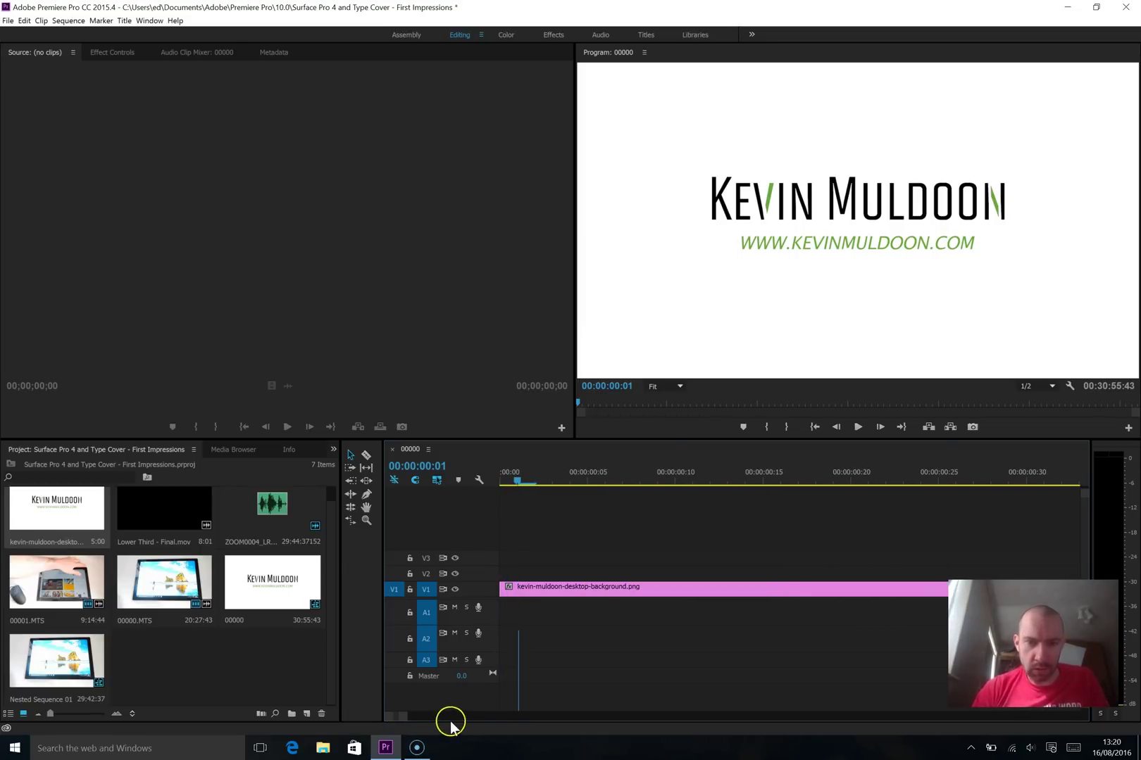
click(616, 386)
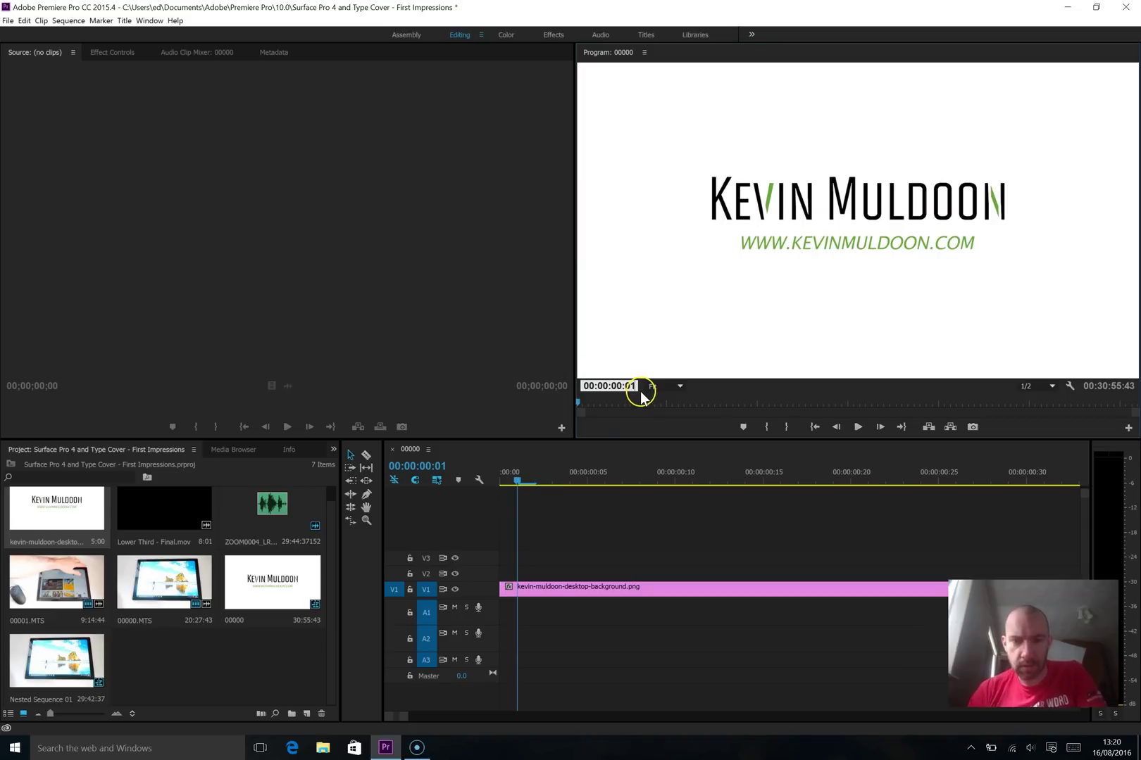
click(640, 478)
drag(711, 479, 1138, 492)
drag(736, 471, 1028, 491)
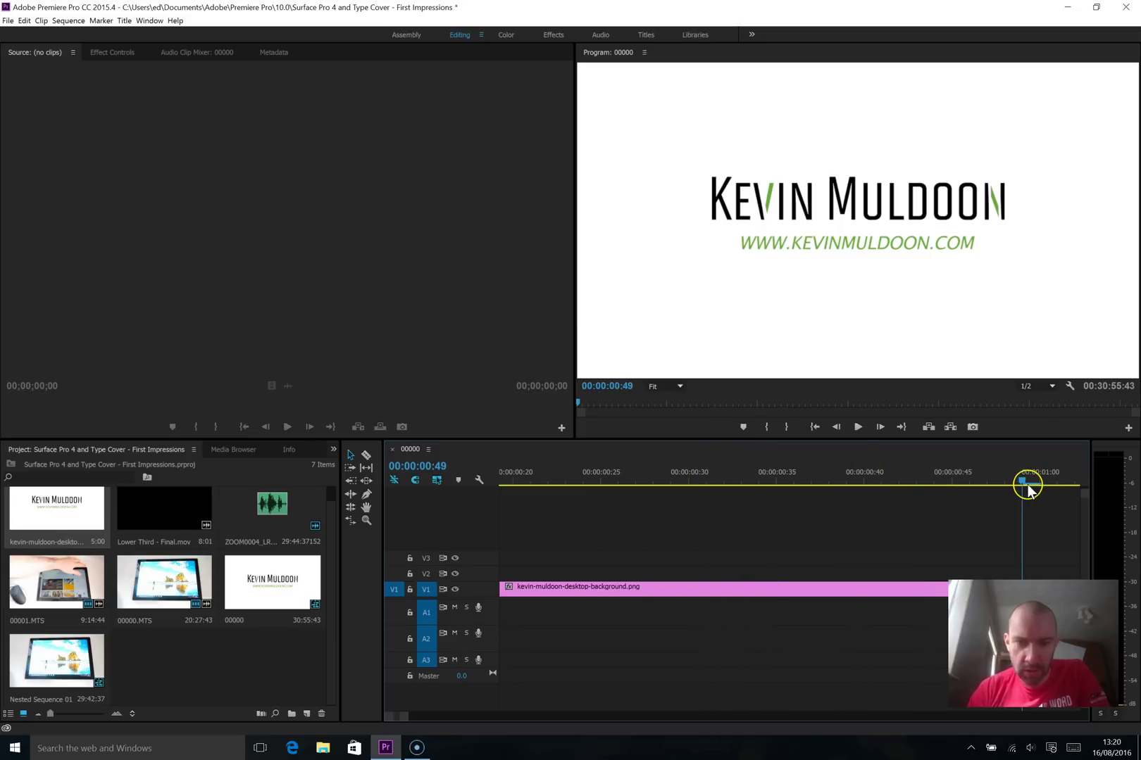
click(1035, 486)
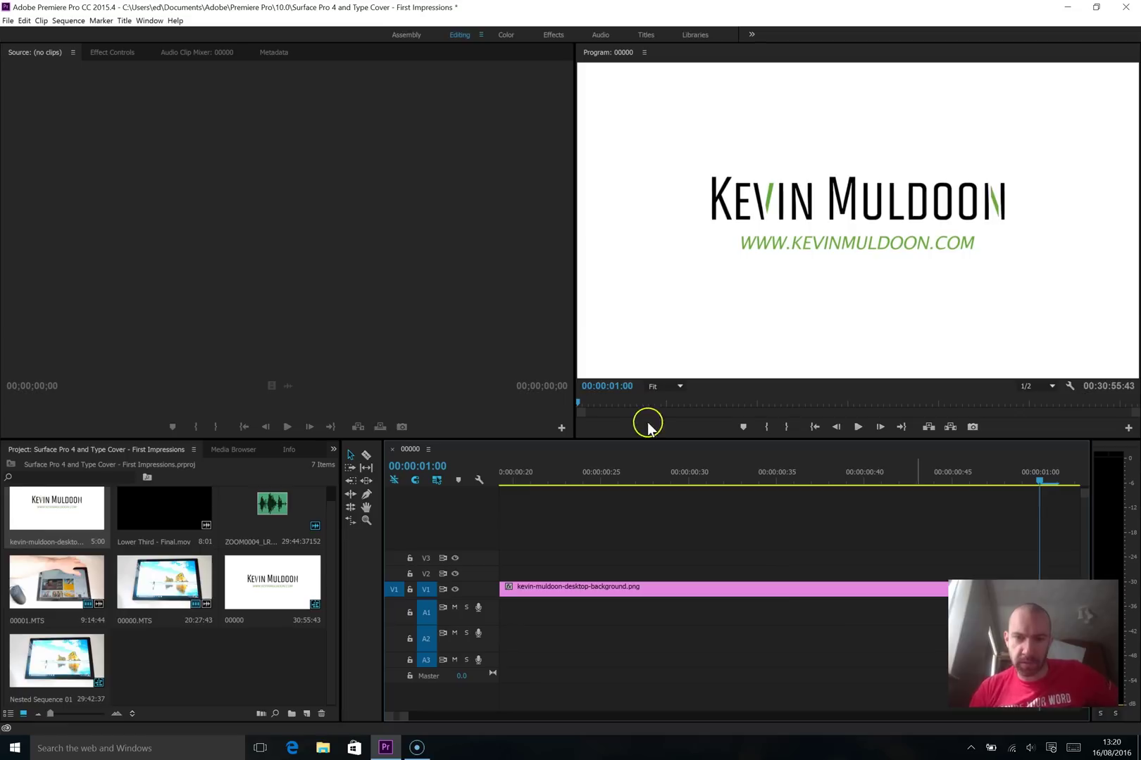
- Set the playhead to 00:00:01:25 and trim the end of the intro image on V1 to that point
click(628, 386)
click(623, 387)
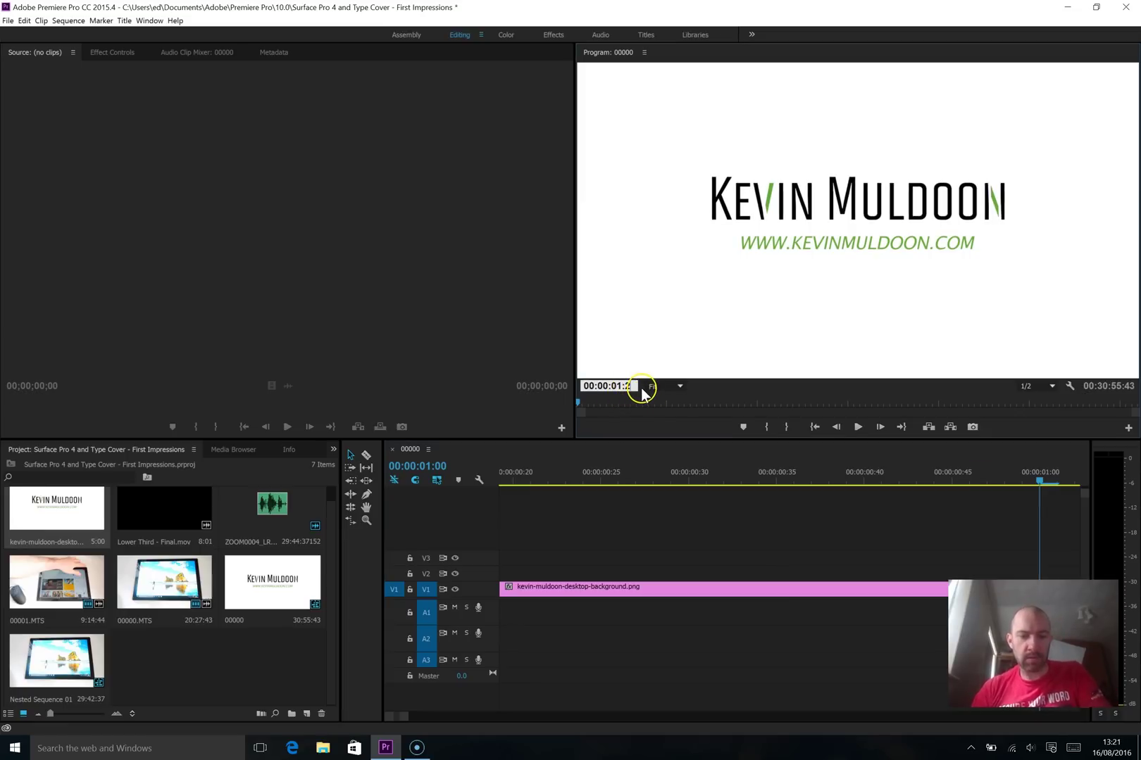
text(25)
key(Return)
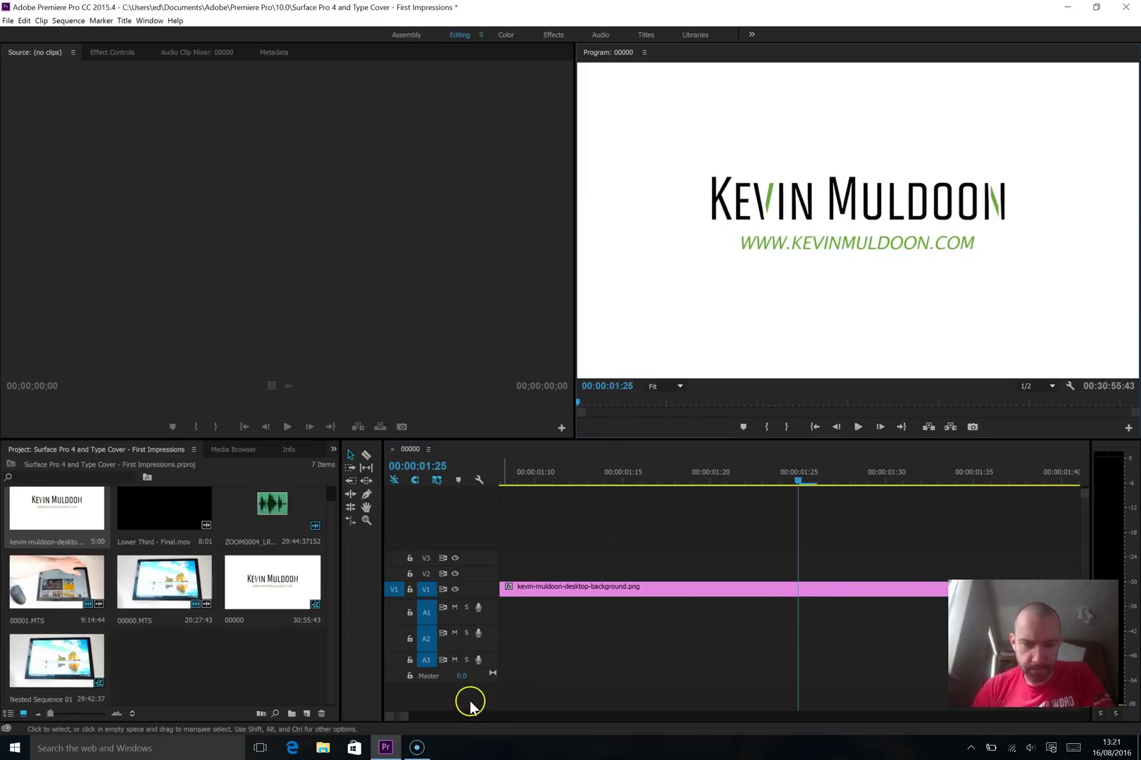
drag(407, 716, 501, 716)
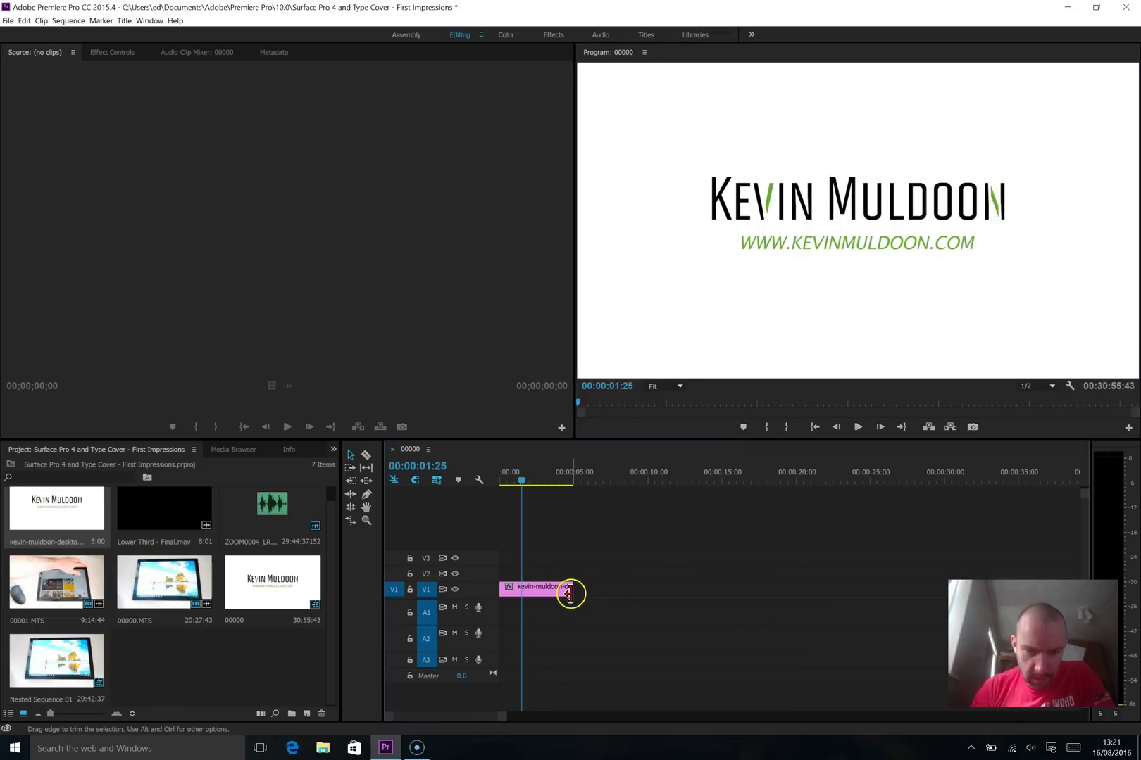
drag(538, 592, 518, 591)
- Place Lower Third - Final.mov on V2 at 00:00:01:25, then unlink and delete its audio on A2
drag(149, 509, 531, 576)
click(570, 637)
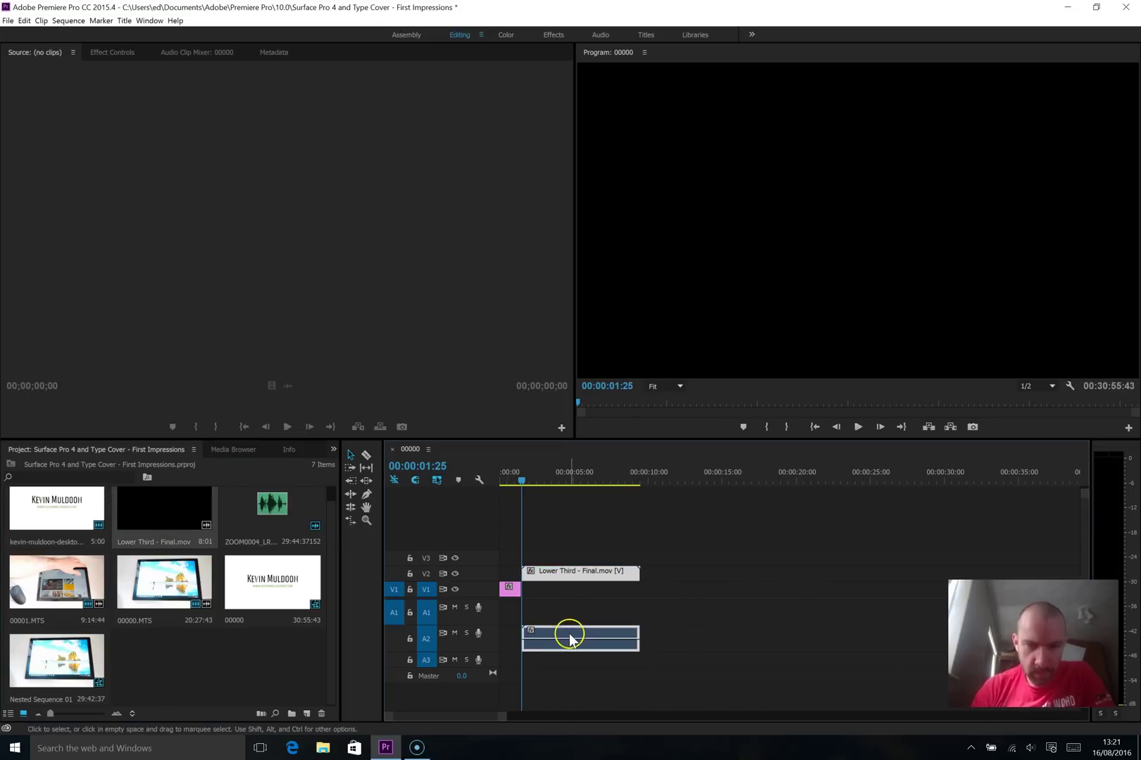
right_click(577, 641)
click(664, 297)
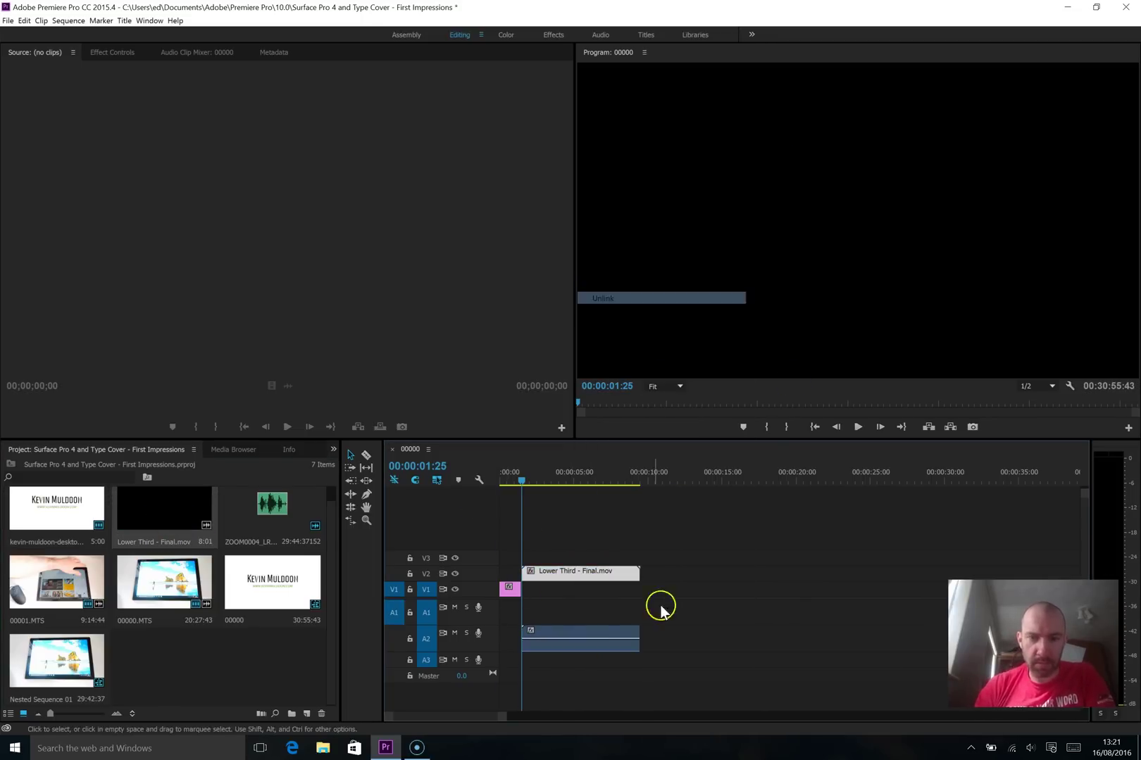
click(612, 643)
key(Delete)
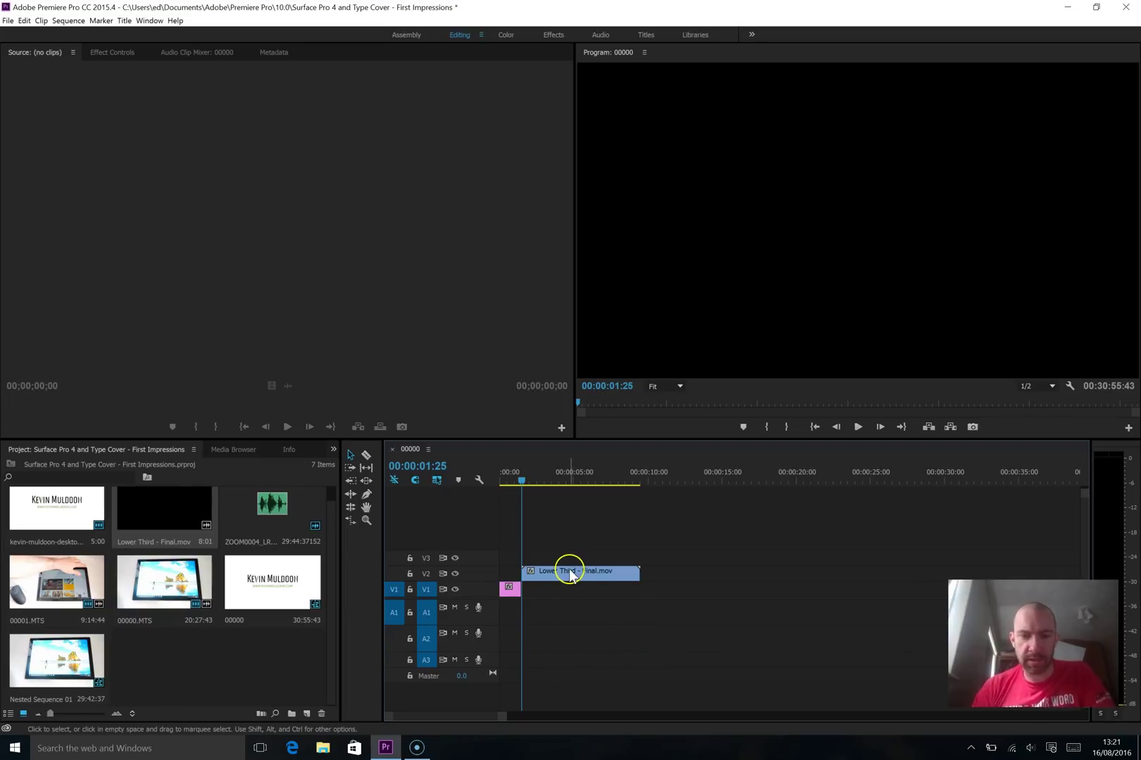
- Move the Lower Third - Final.mov clip on V2 so that it starts at 00:00:04:25
click(565, 573)
click(616, 385)
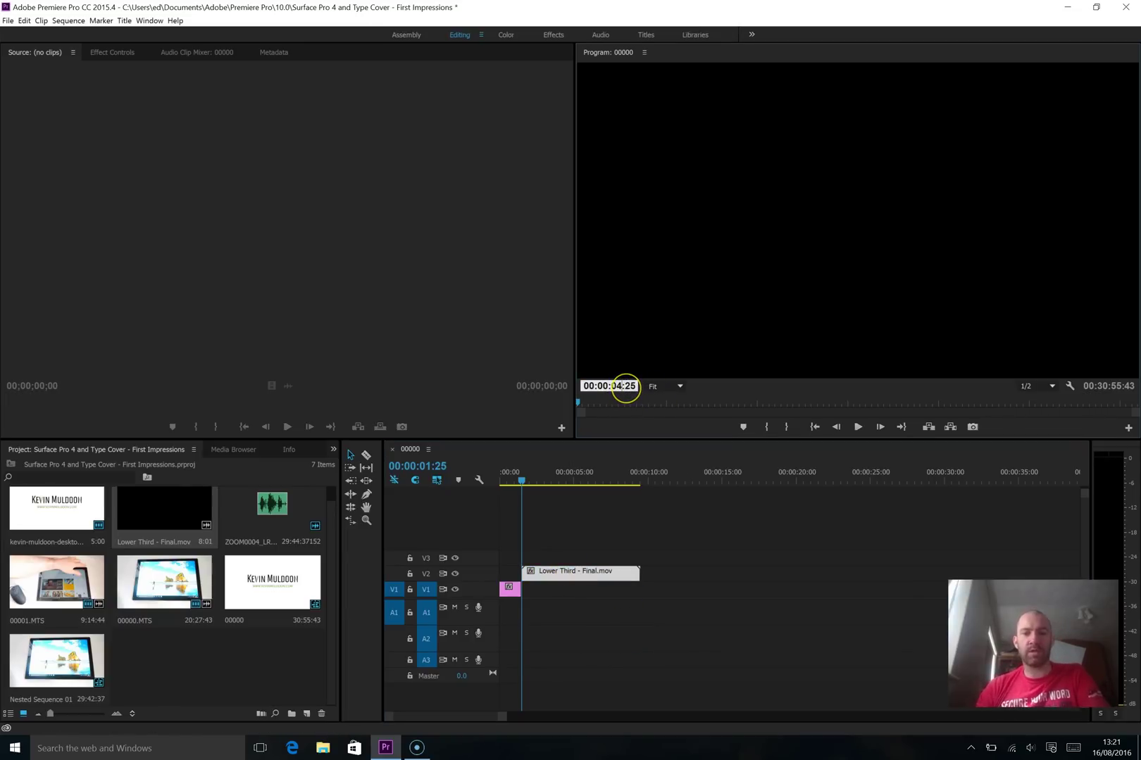
key(Return)
drag(609, 574, 654, 571)
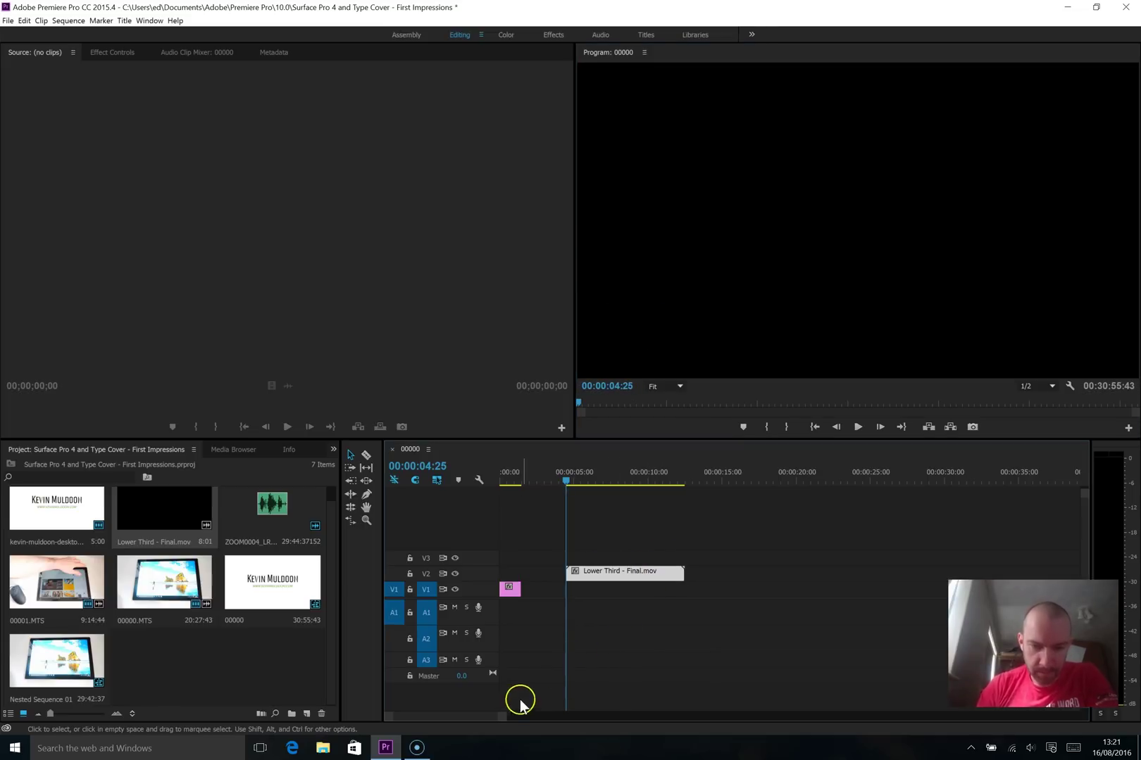
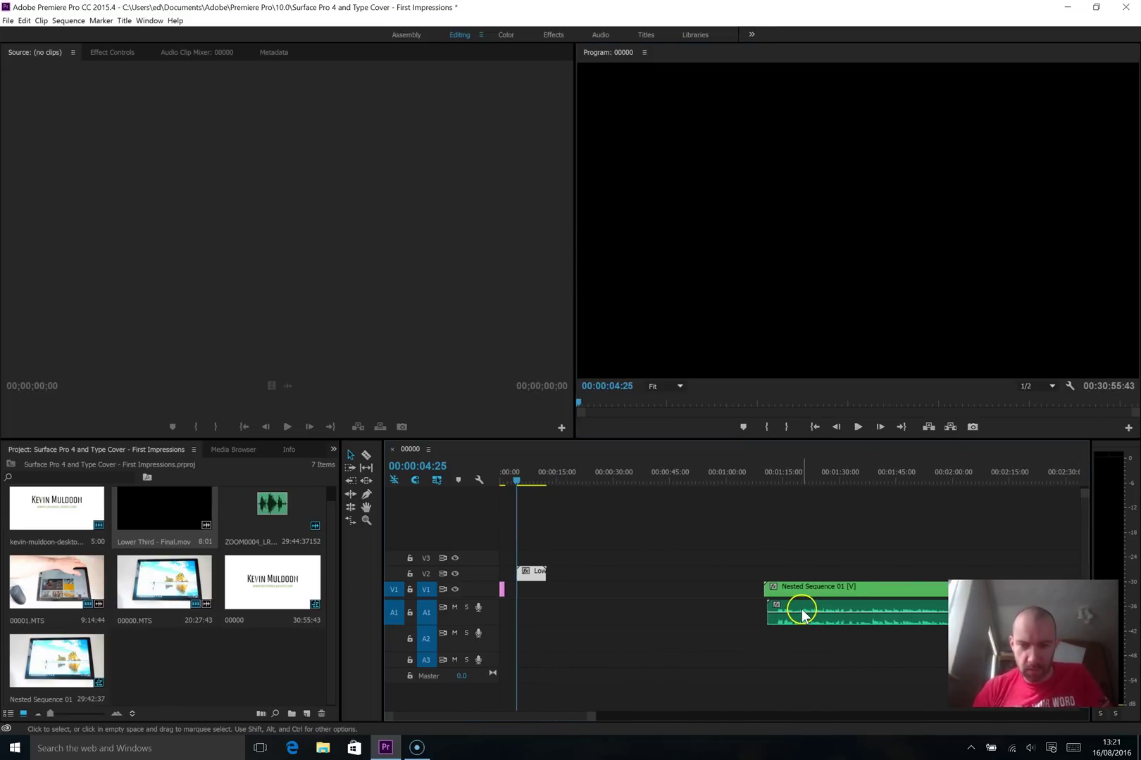
- Move the linked Nested Sequence 01 and its audio directly behind the intro image, and expand audio track A1
click(812, 592)
drag(807, 597, 554, 590)
double_click(477, 631)
drag(591, 720, 529, 712)
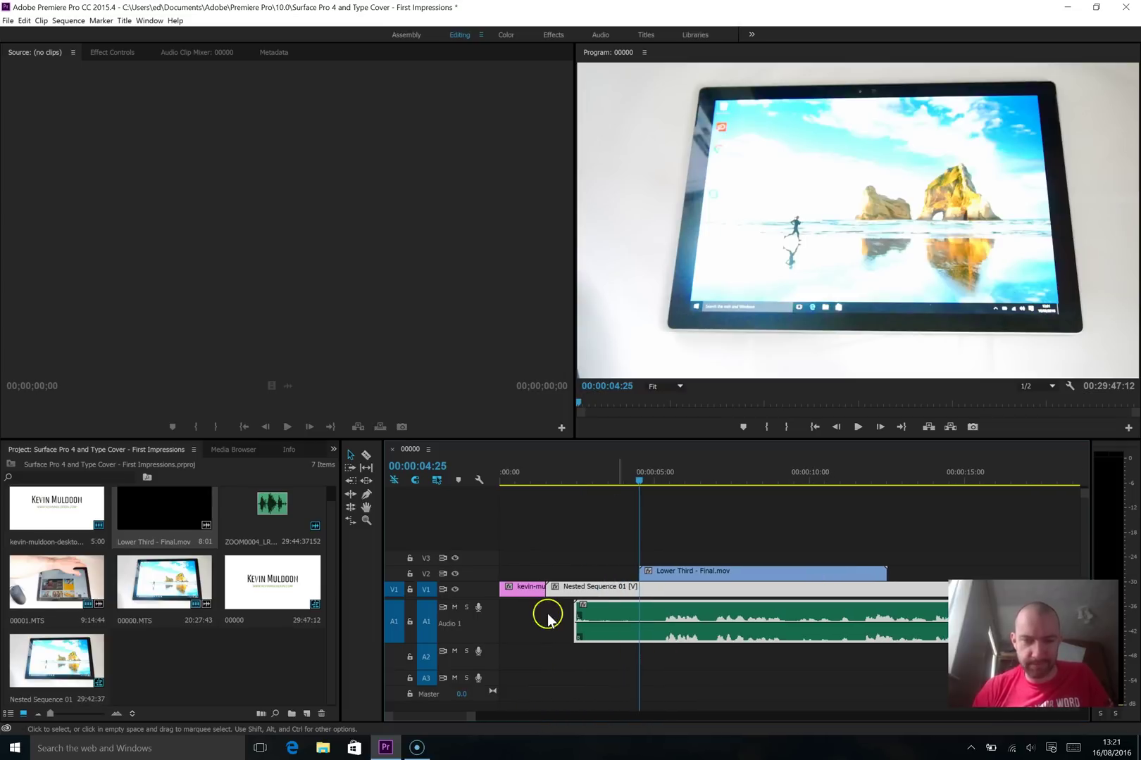
- Split Nested Sequence 01 and its linked audio with the Razor tool just before speech begins, at about 5 seconds, and delete the opening piece
click(366, 455)
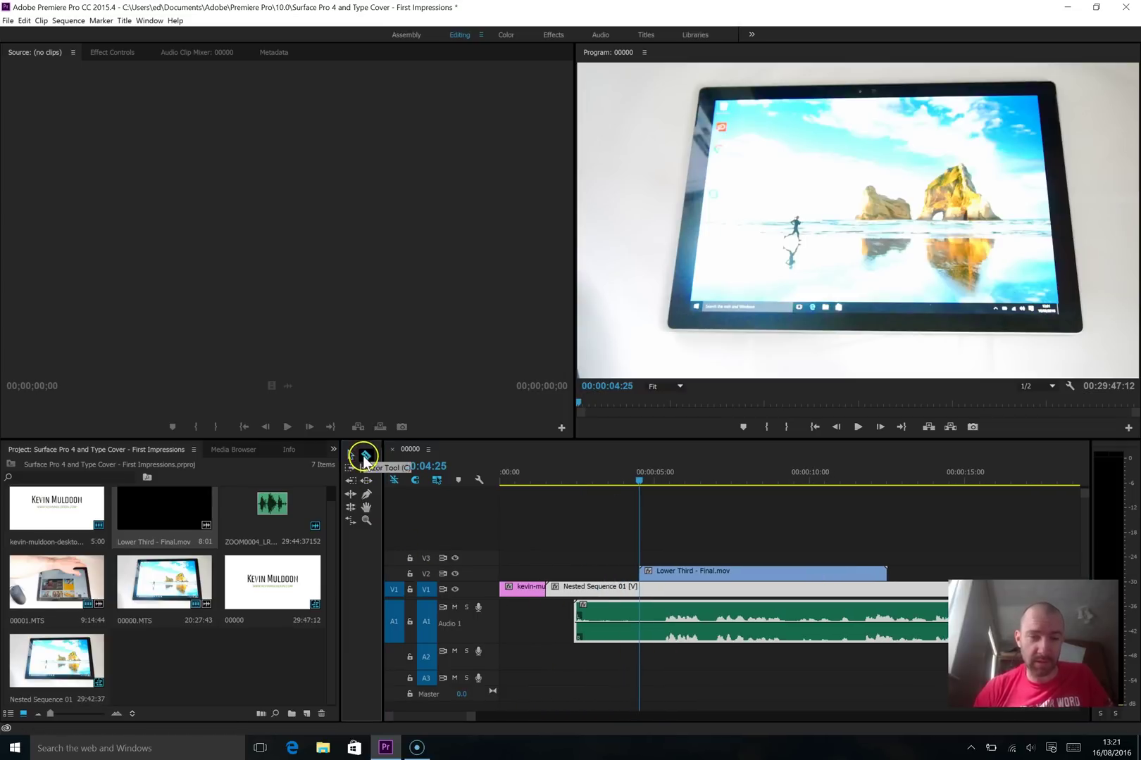
click(657, 607)
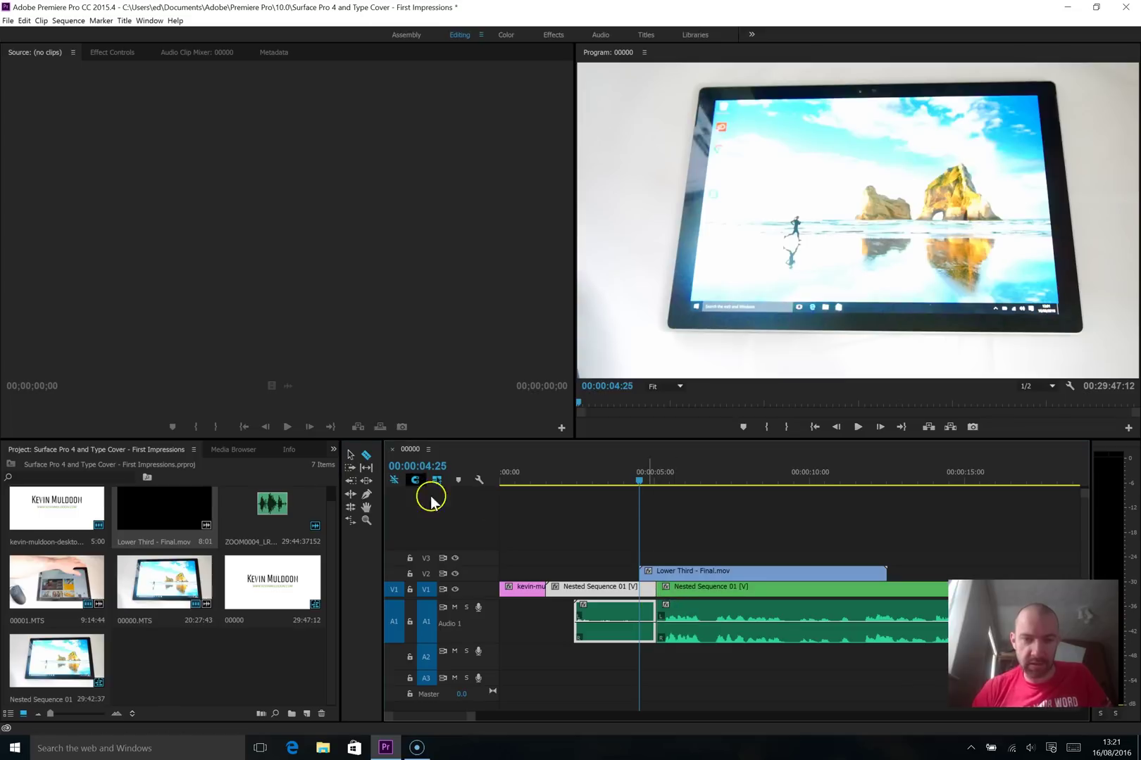
click(350, 455)
click(623, 619)
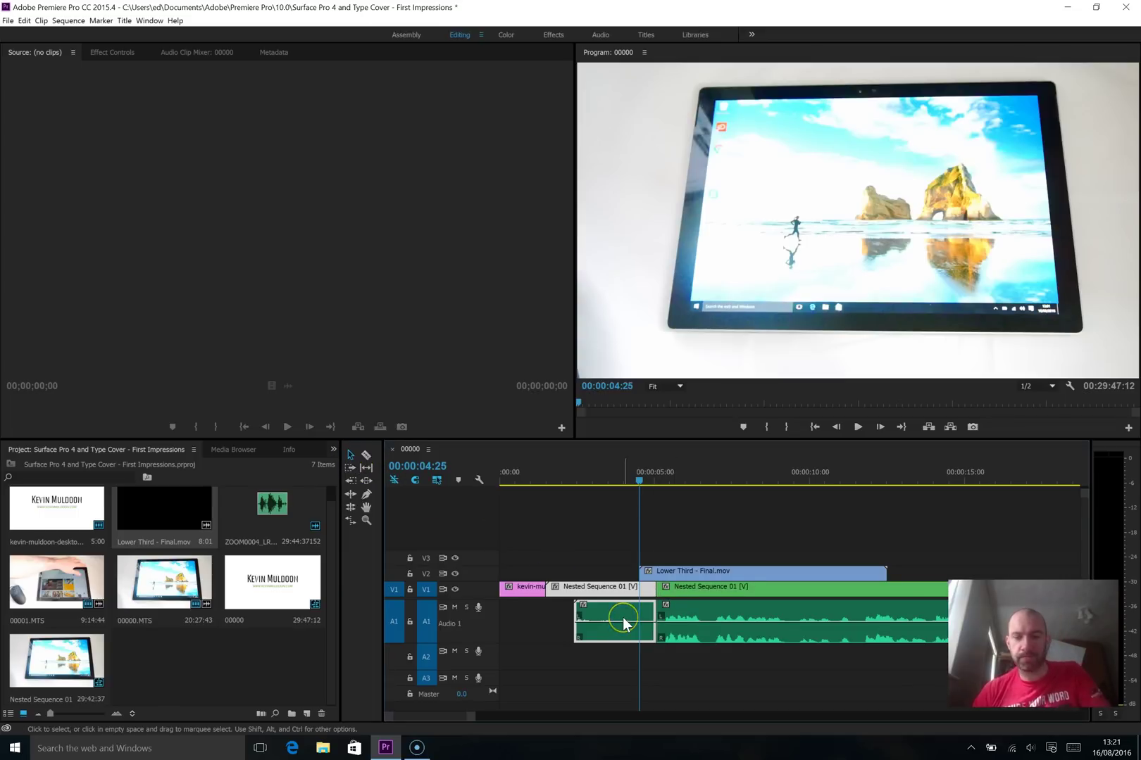
click(606, 560)
click(625, 611)
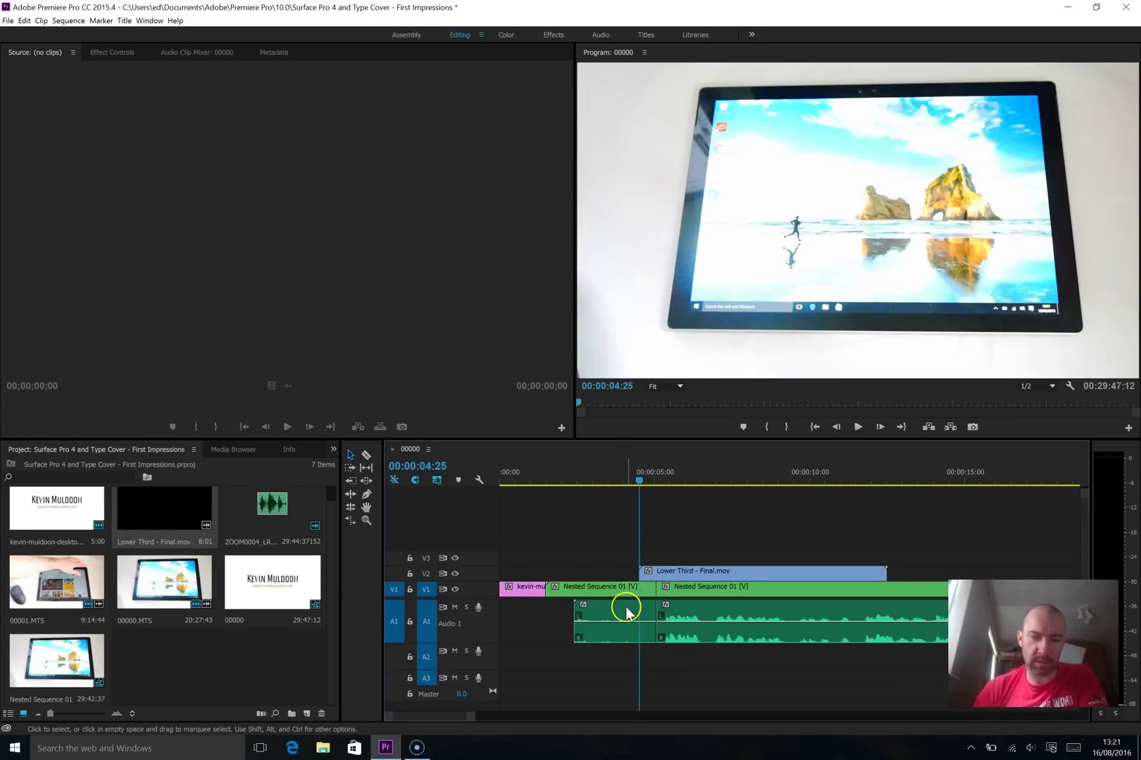
key(Delete)
- Close the gap between the intro image and the remaining Nested Sequence 01 with its audio
click(682, 595)
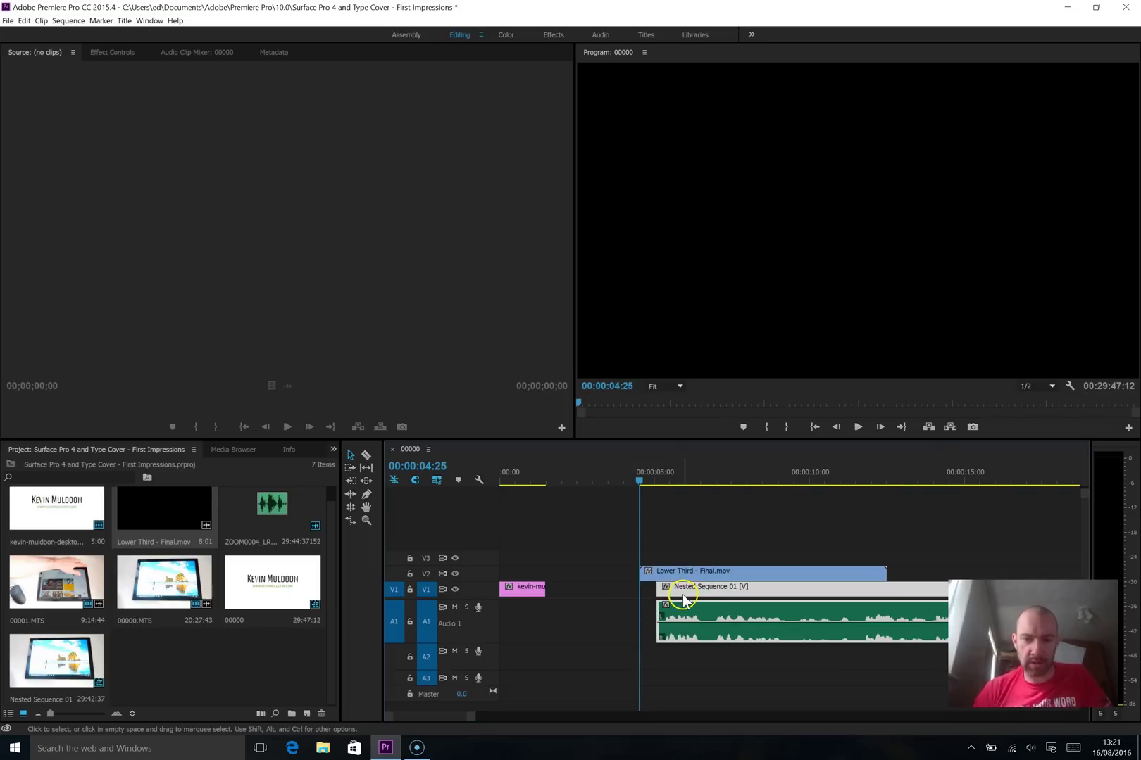
click(637, 586)
key(Delete)
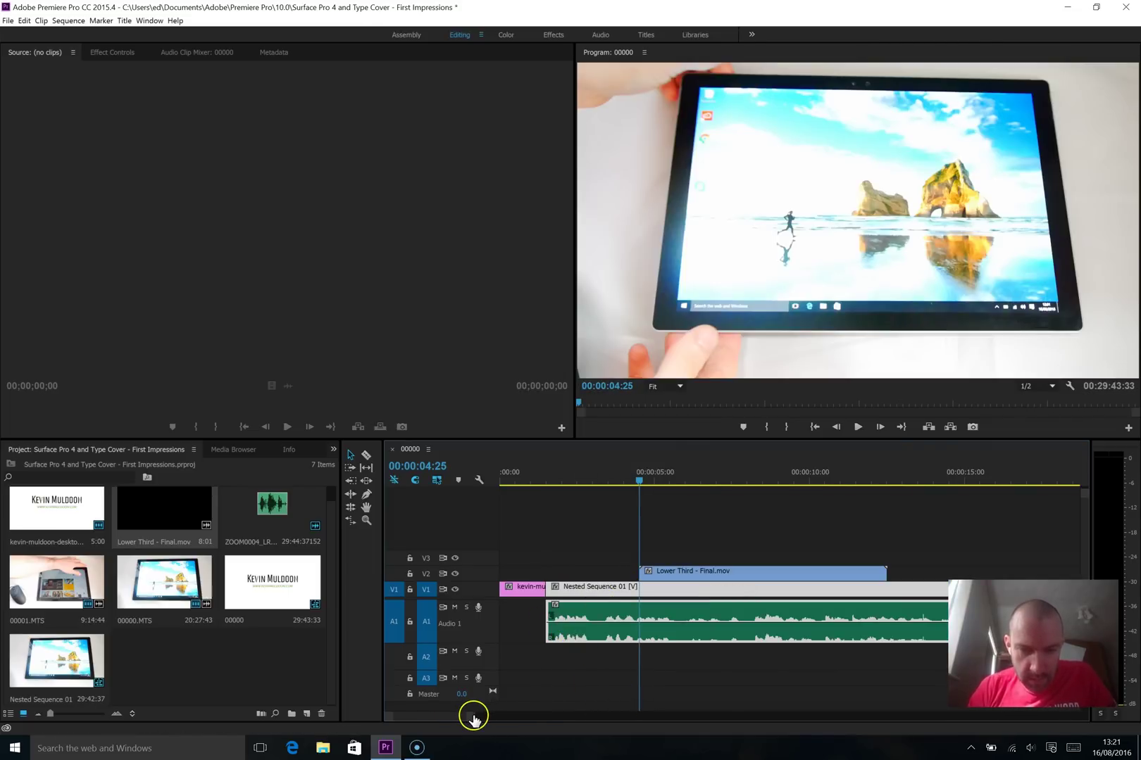
- Trim a few more frames from the start of Nested Sequence 01 and its audio, keeping it against the intro image
key(equal)
key(equal)
drag(409, 721, 433, 720)
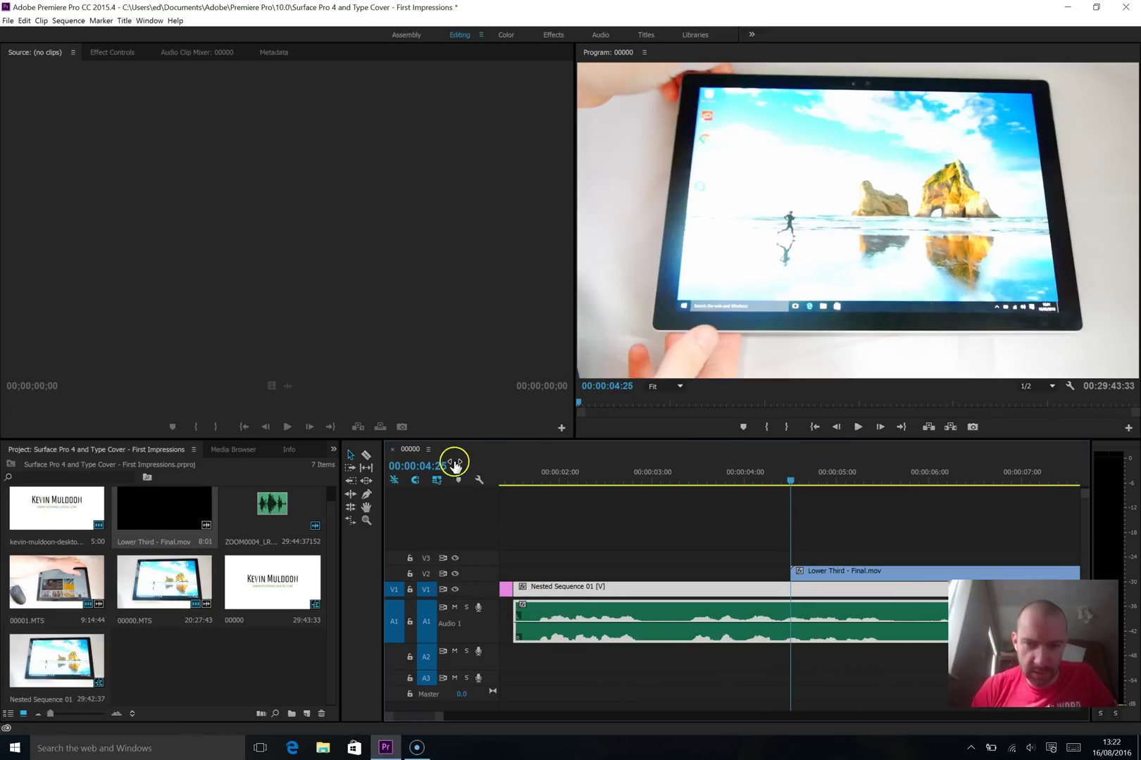
click(526, 483)
mouse_move(516, 605)
mouse_down()
mouse_move(536, 609)
mouse_move(535, 590)
mouse_up()
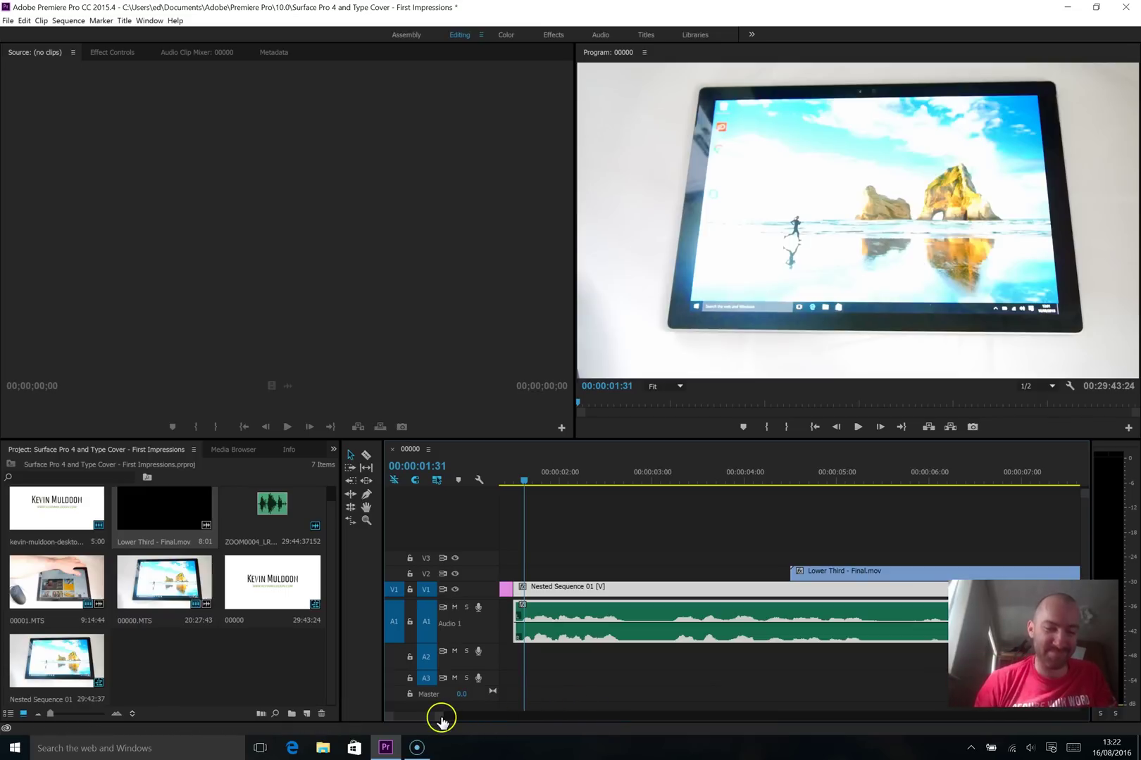
- Play the end of Nested Sequence 01 from 00:29:36:14 and raise the system volume to 30
drag(440, 720, 1066, 732)
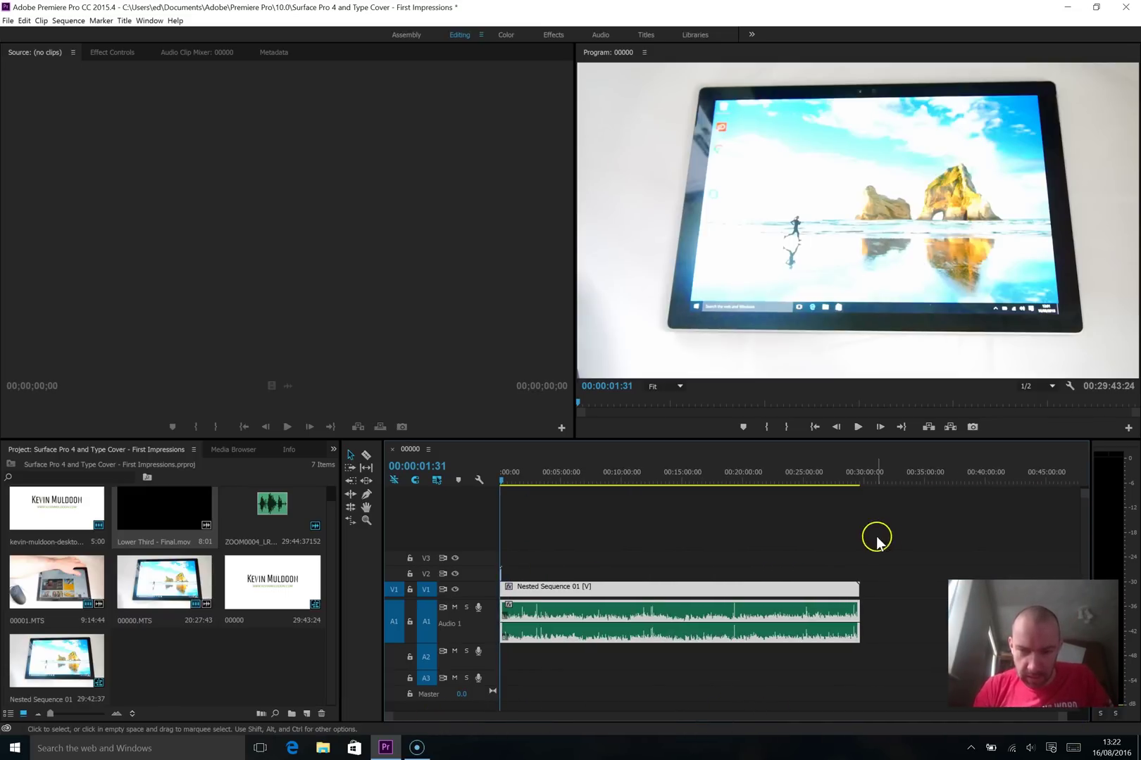
click(856, 480)
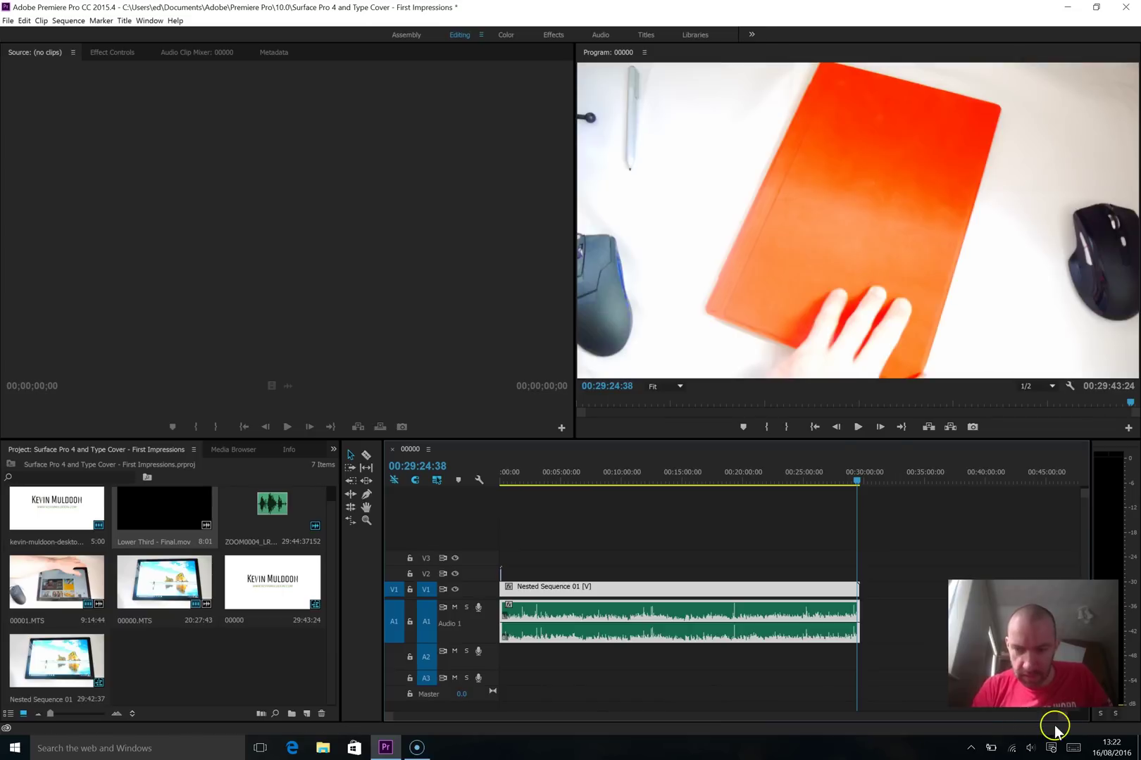
drag(1058, 725, 814, 710)
click(844, 481)
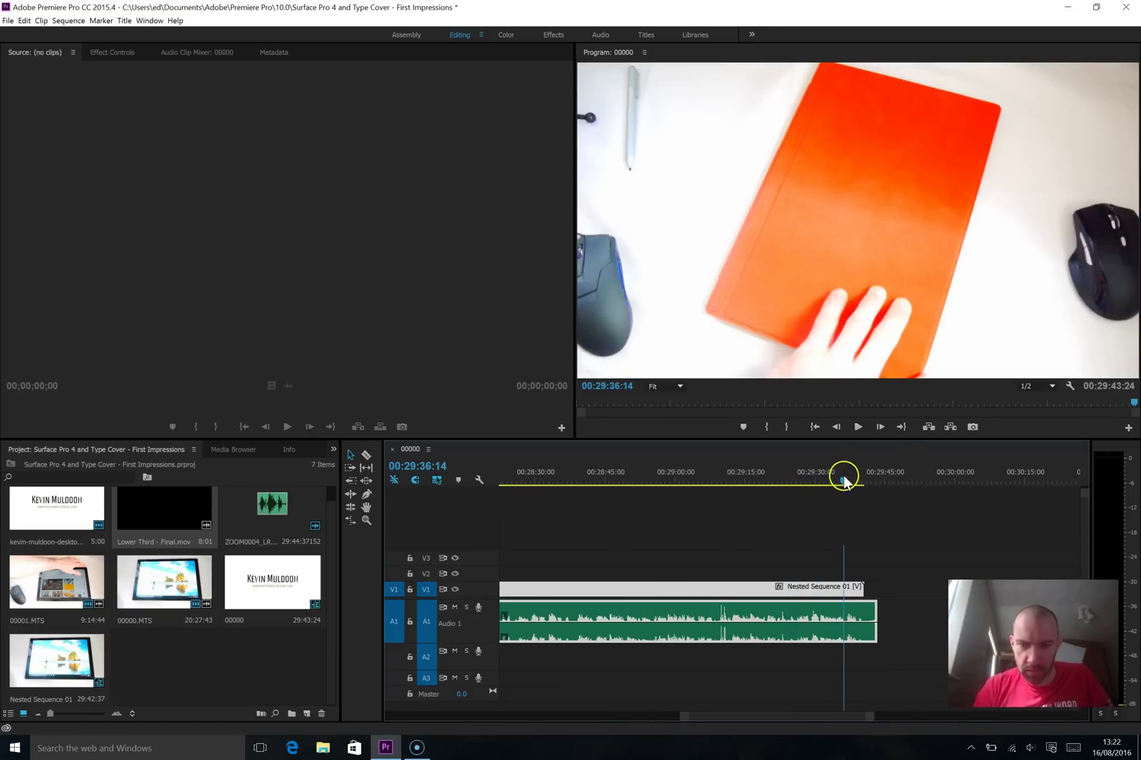
click(860, 426)
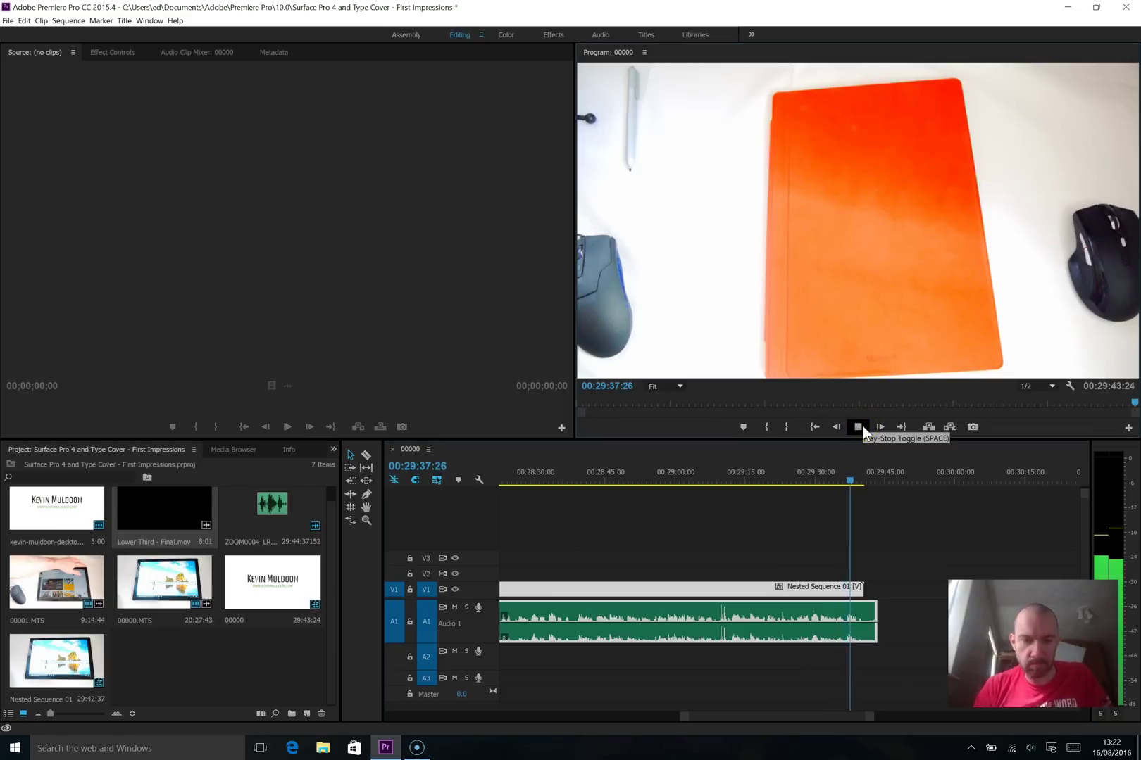
key(XF86AudioLowerVolume)
key(XF86AudioRaiseVolume)
key(XF86AudioRaiseVolume)
key(XF86AudioRaiseVolume)
key(XF86AudioRaiseVolume)
key(XF86AudioRaiseVolume)
click(862, 426)
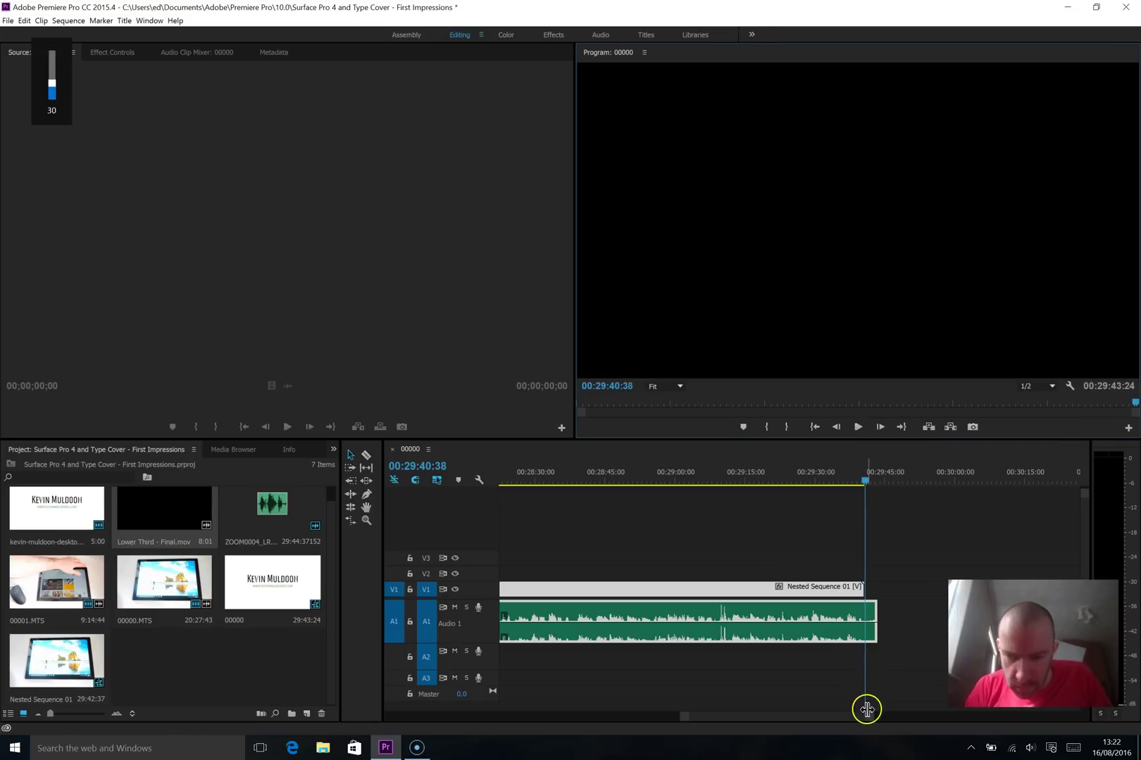
- Replay the closing seconds of Nested Sequence 01 and stop playback at 00:29:40:12
scroll(867, 716, up, 2)
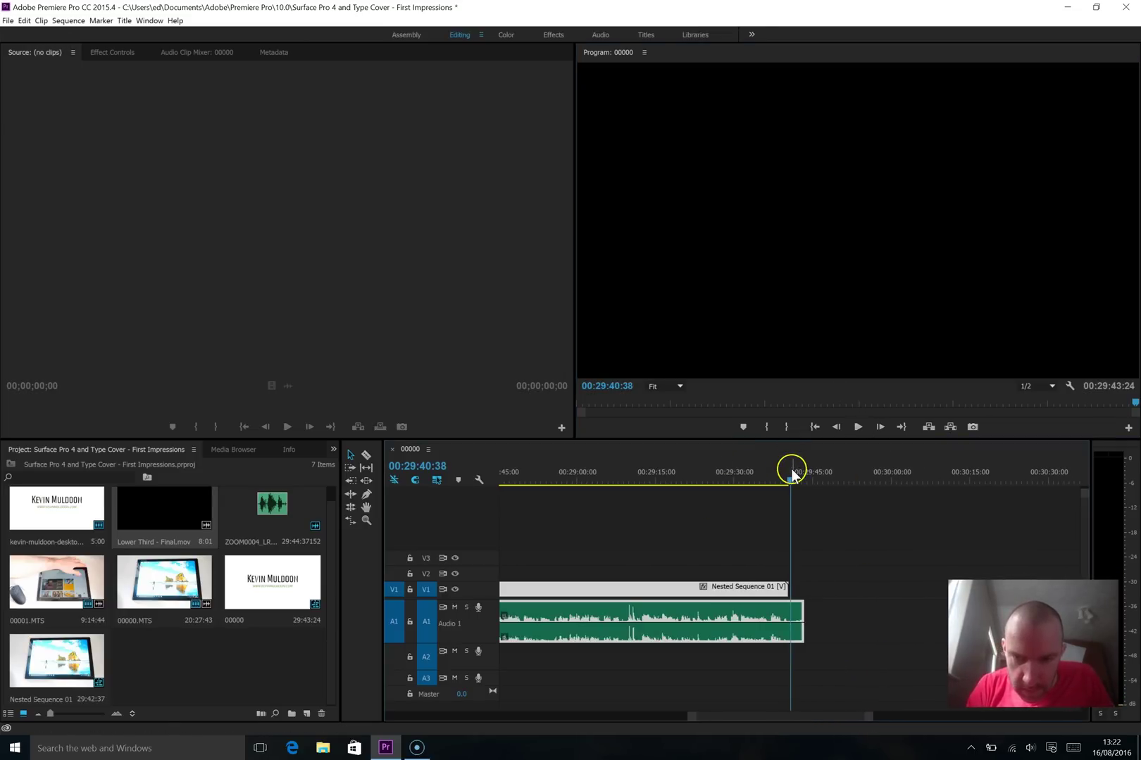
drag(792, 482, 772, 485)
click(857, 427)
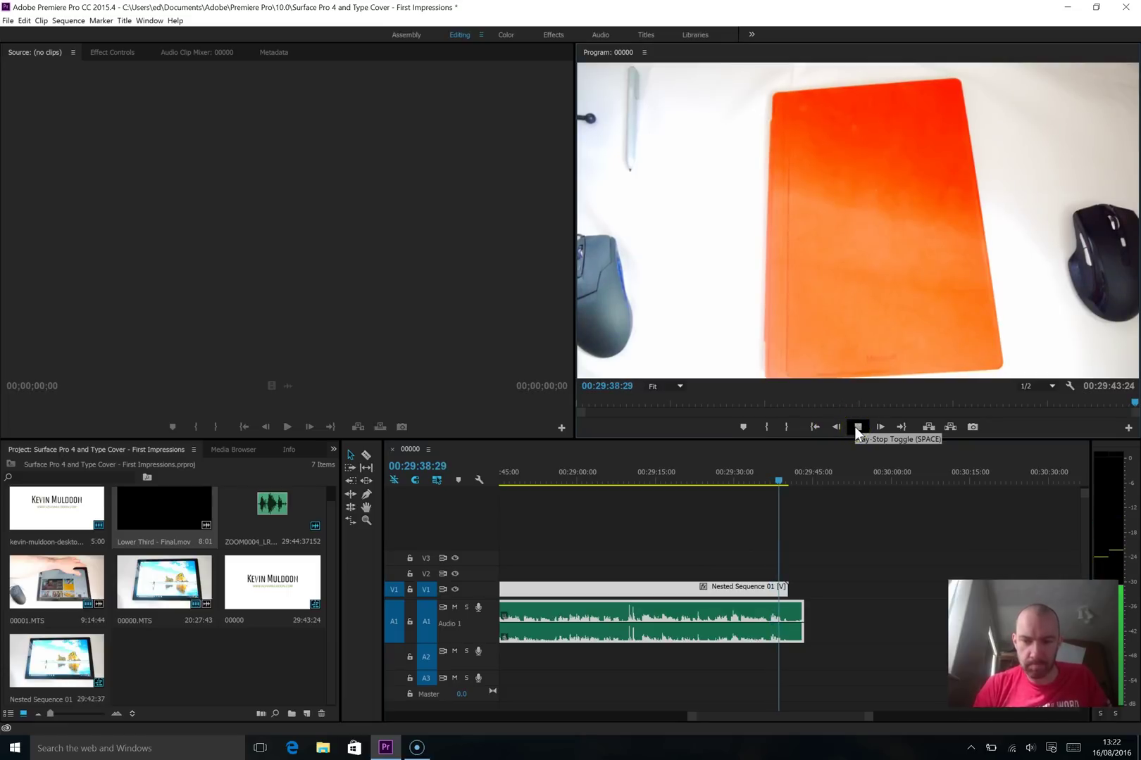
click(854, 428)
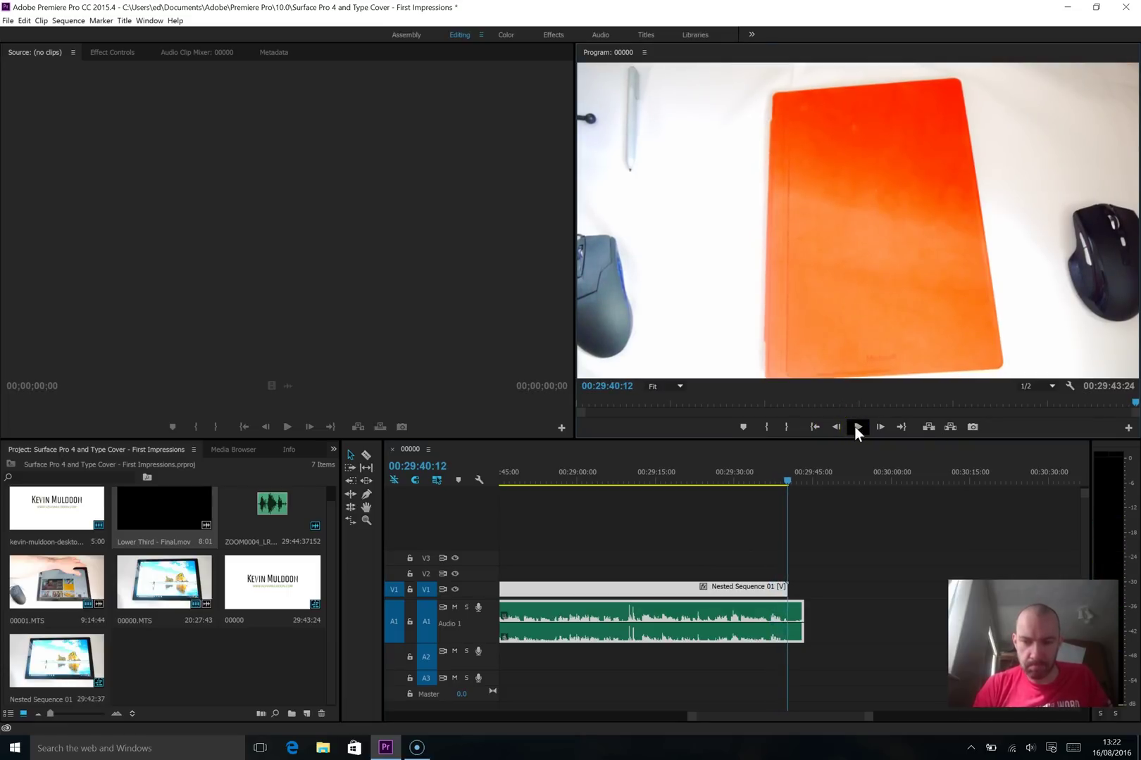
- Split Nested Sequence 01 and its audio at 00:29:40:12 and delete the leftover piece at the end
drag(868, 718, 806, 719)
click(366, 455)
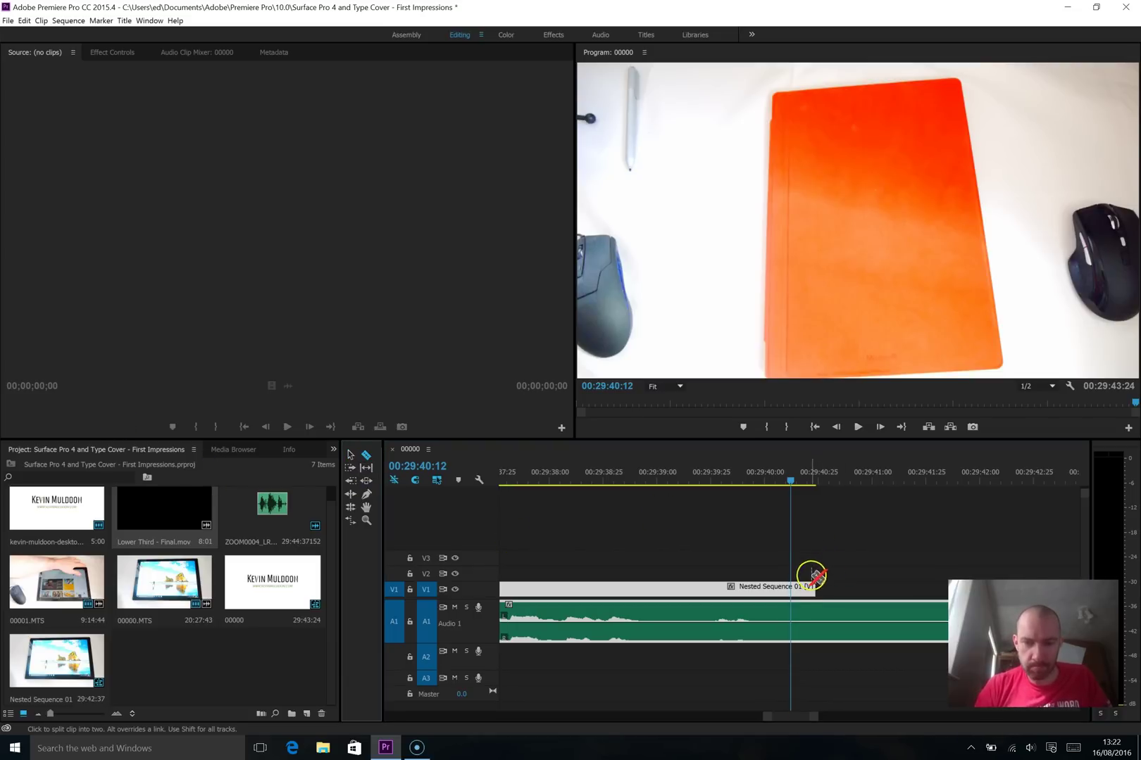
click(794, 611)
click(350, 456)
click(830, 622)
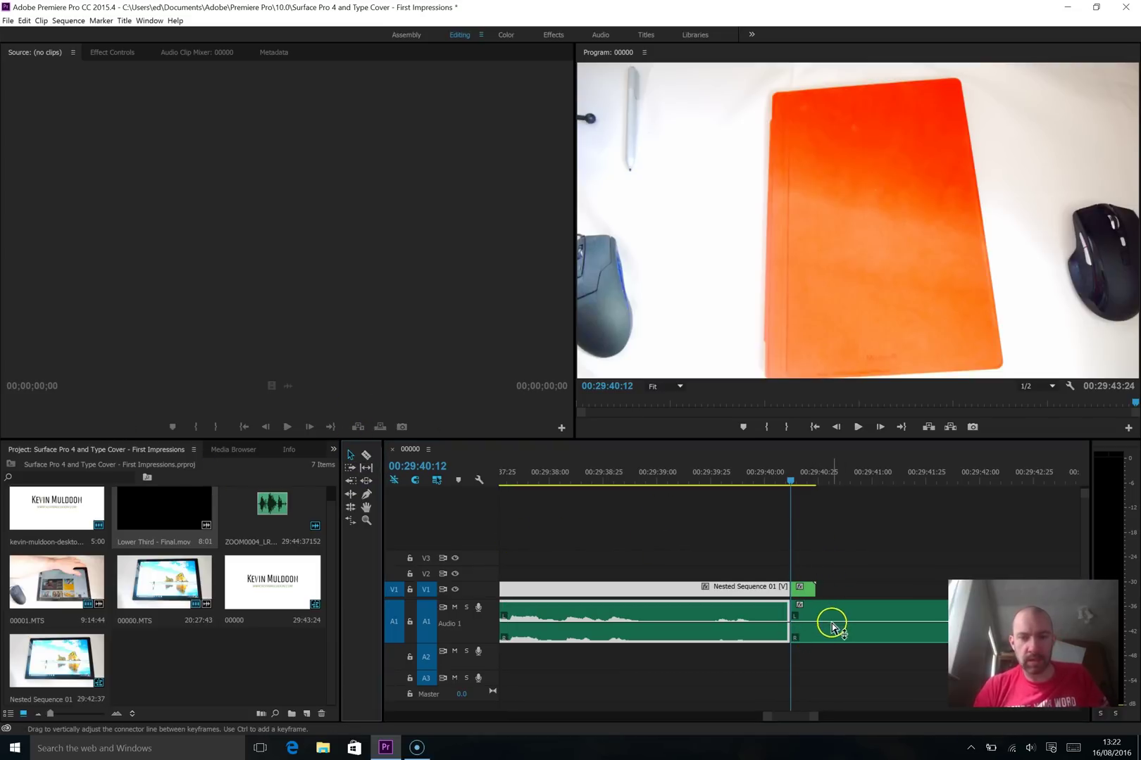
key(Delete)
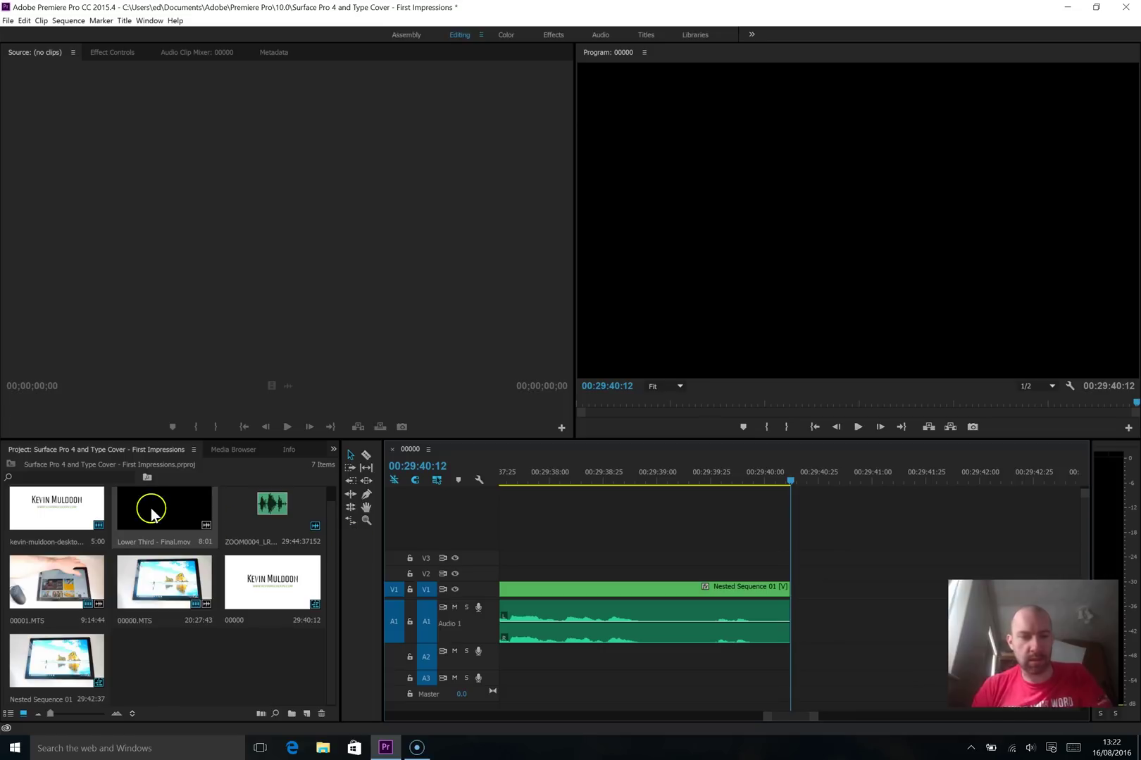
- Place the intro image directly after Nested Sequence 01 on V1 as the outro and trim its end to 00:29:41:37
drag(68, 506, 796, 586)
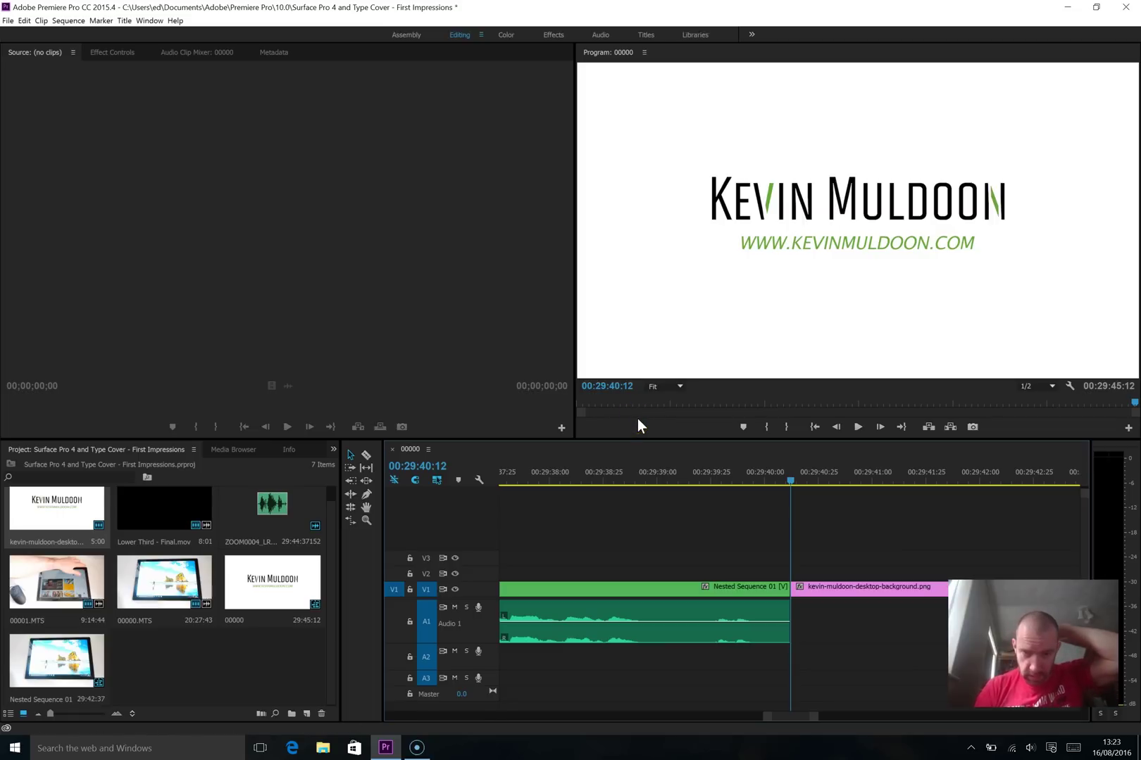
click(606, 392)
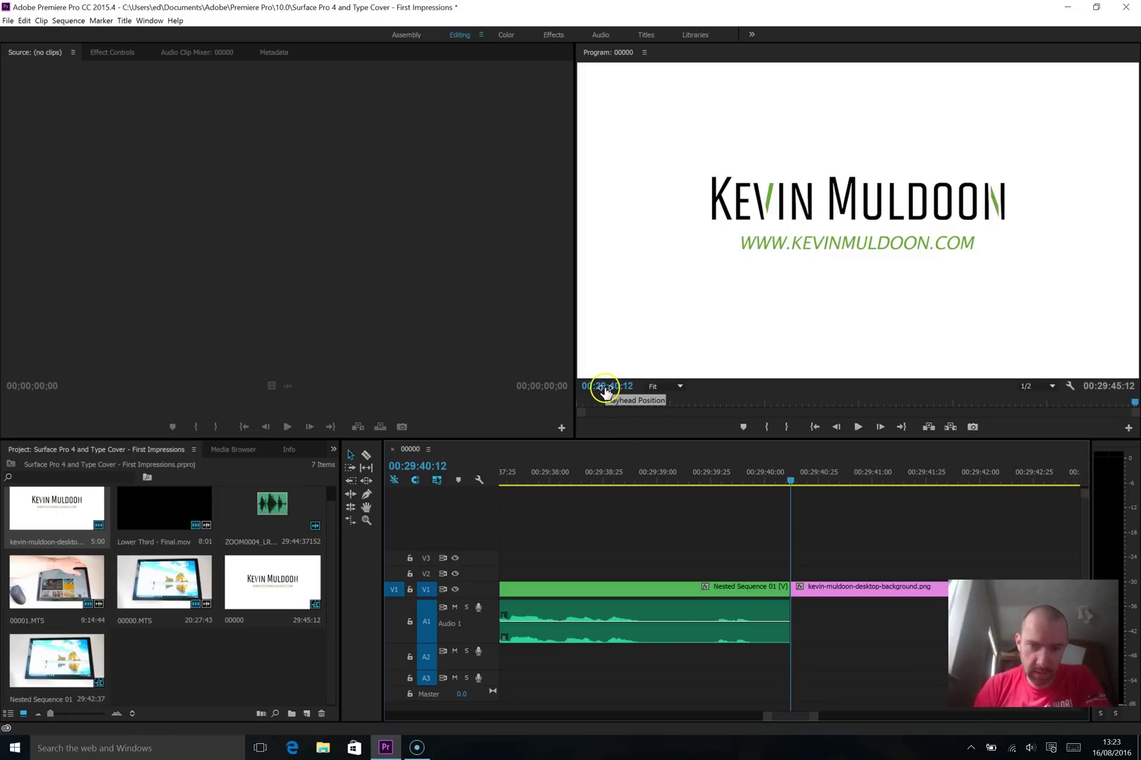
click(604, 387)
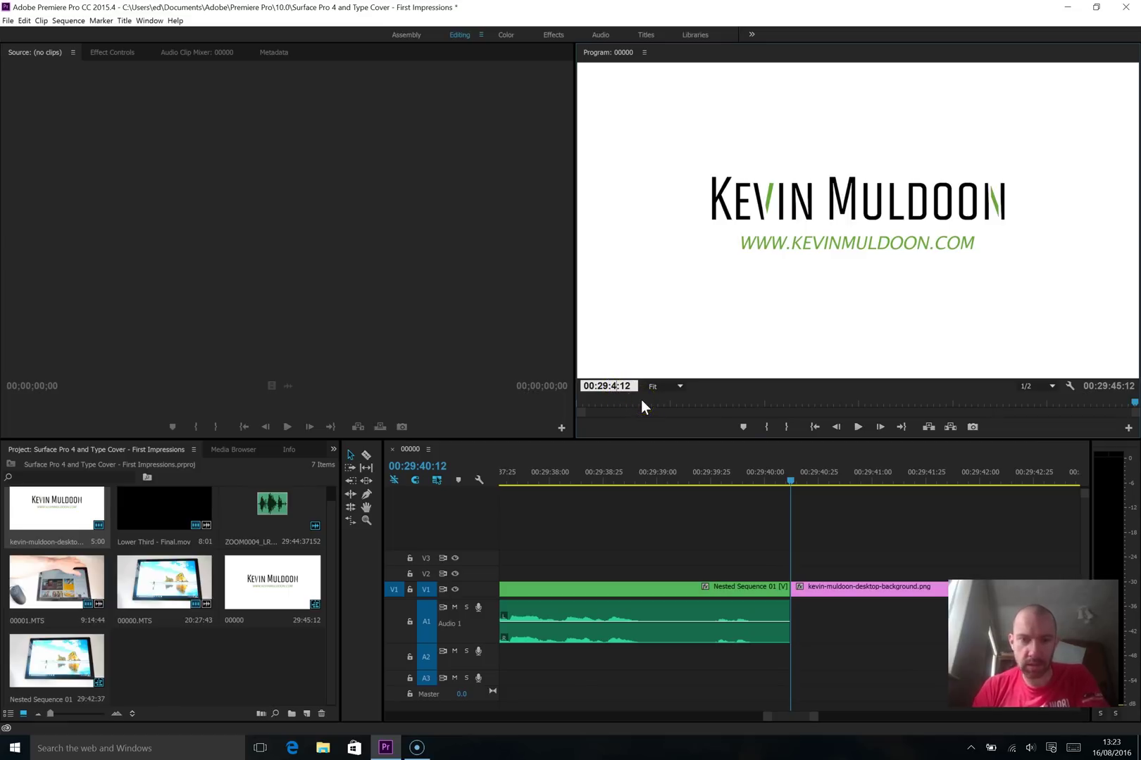
click(626, 385)
text(1)
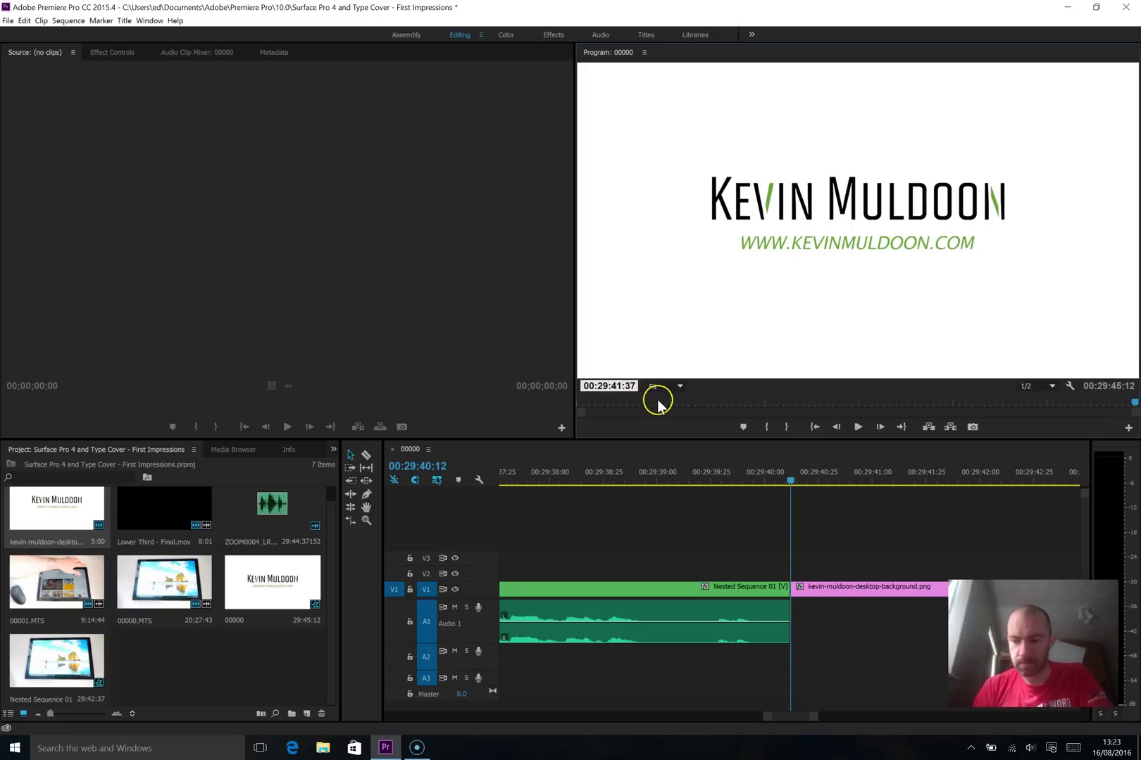
key(Return)
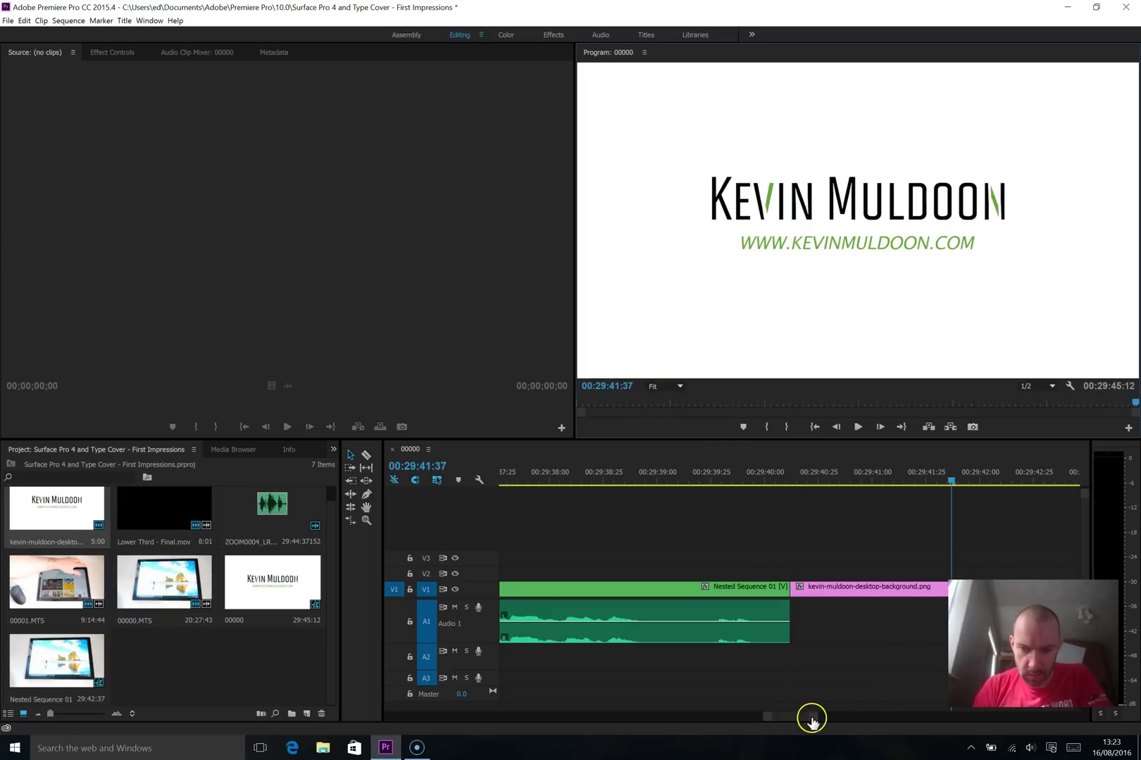
drag(811, 719, 835, 720)
drag(865, 587, 790, 590)
- Apply the default transitions at the cuts between Nested Sequence 01 and the outro image, and between the intro image and the sequence
right_click(755, 588)
click(788, 659)
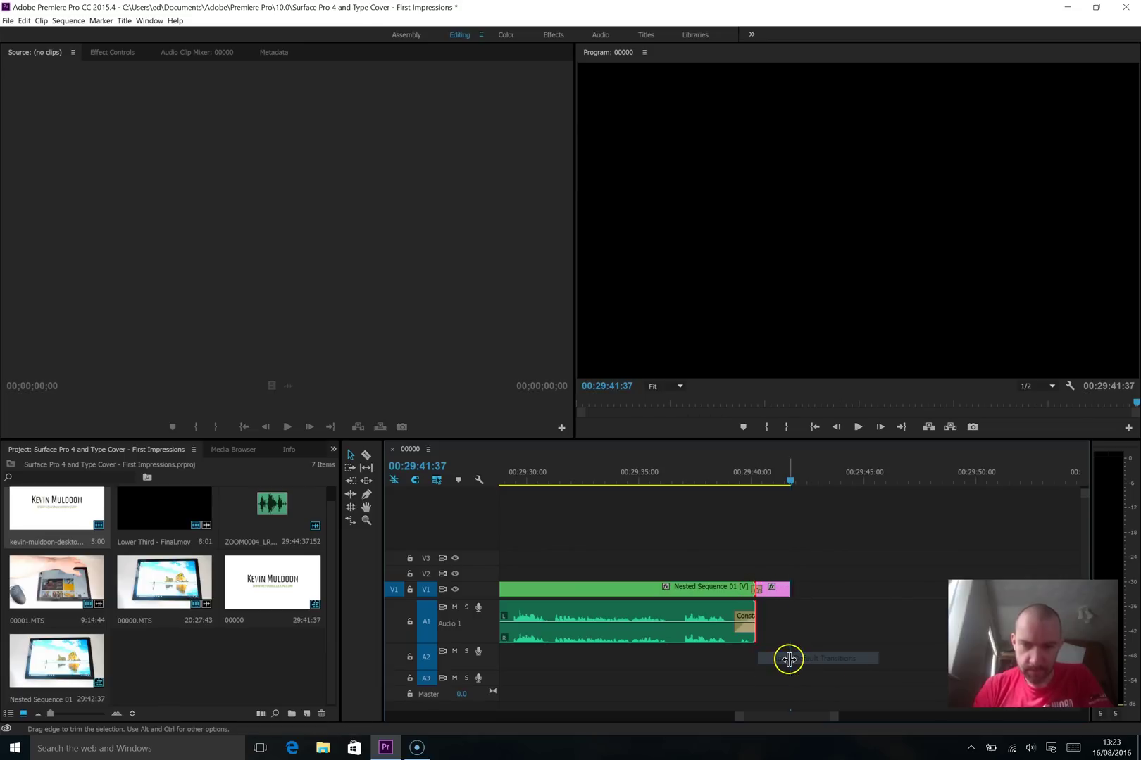
click(814, 428)
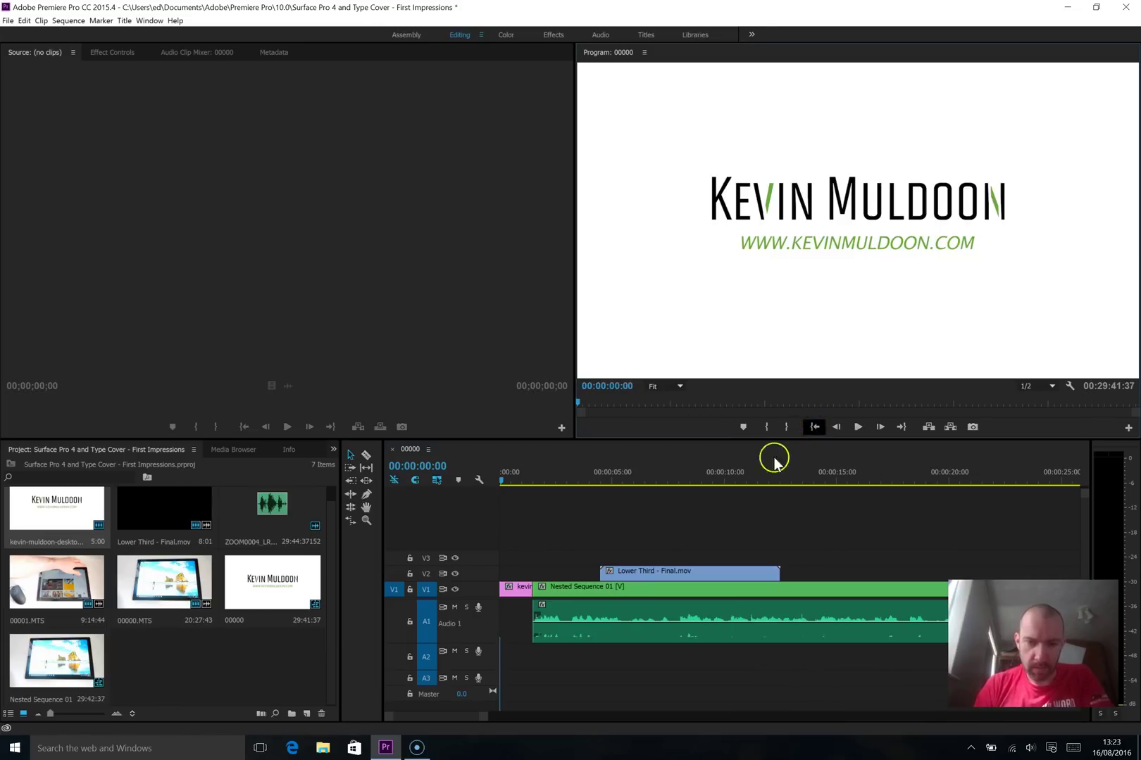
right_click(533, 588)
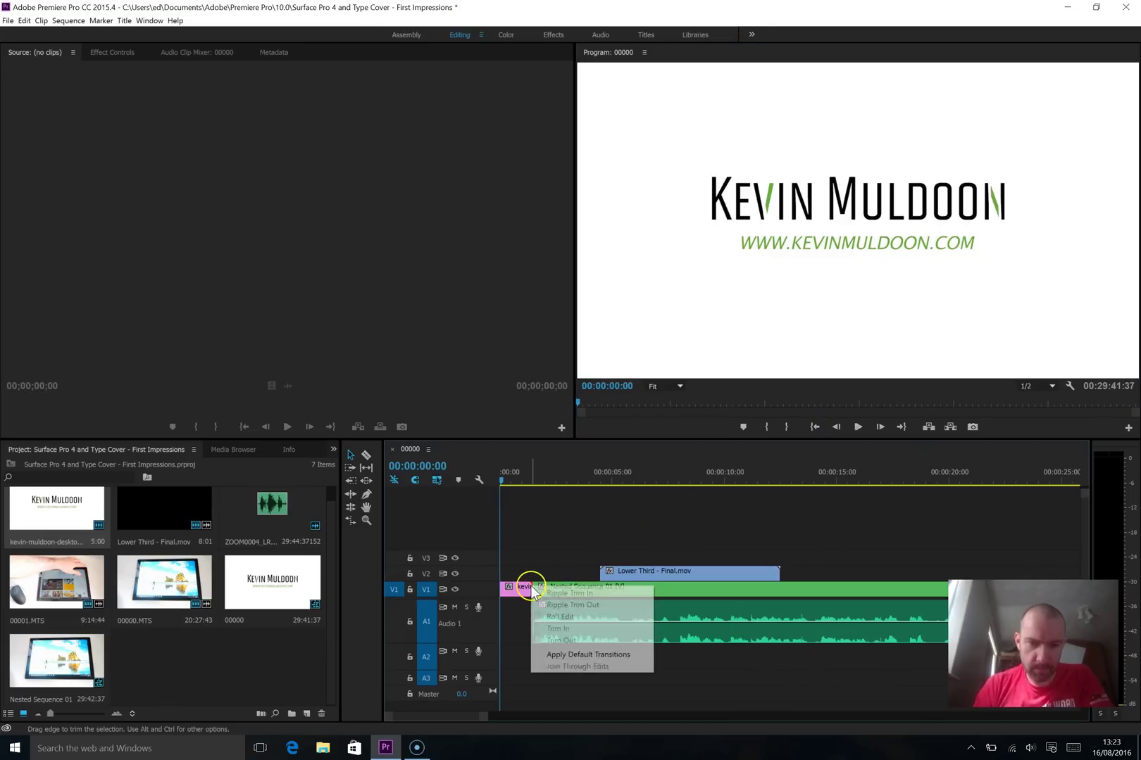
click(595, 655)
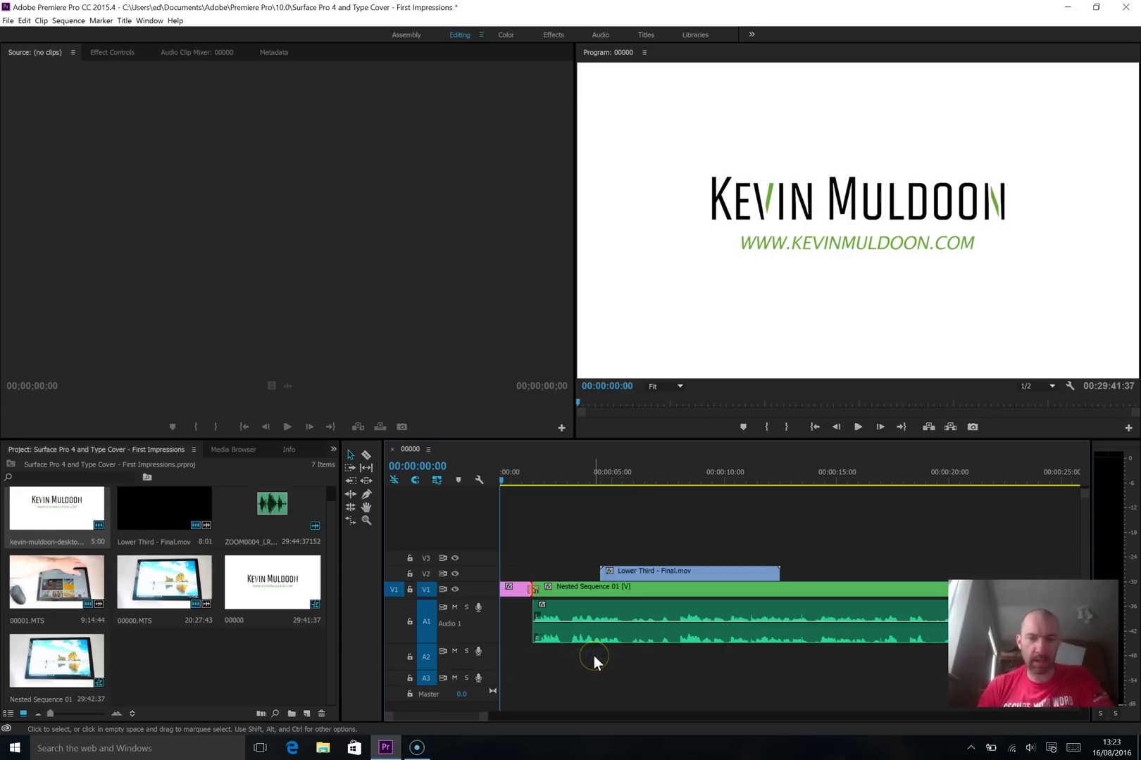
click(715, 646)
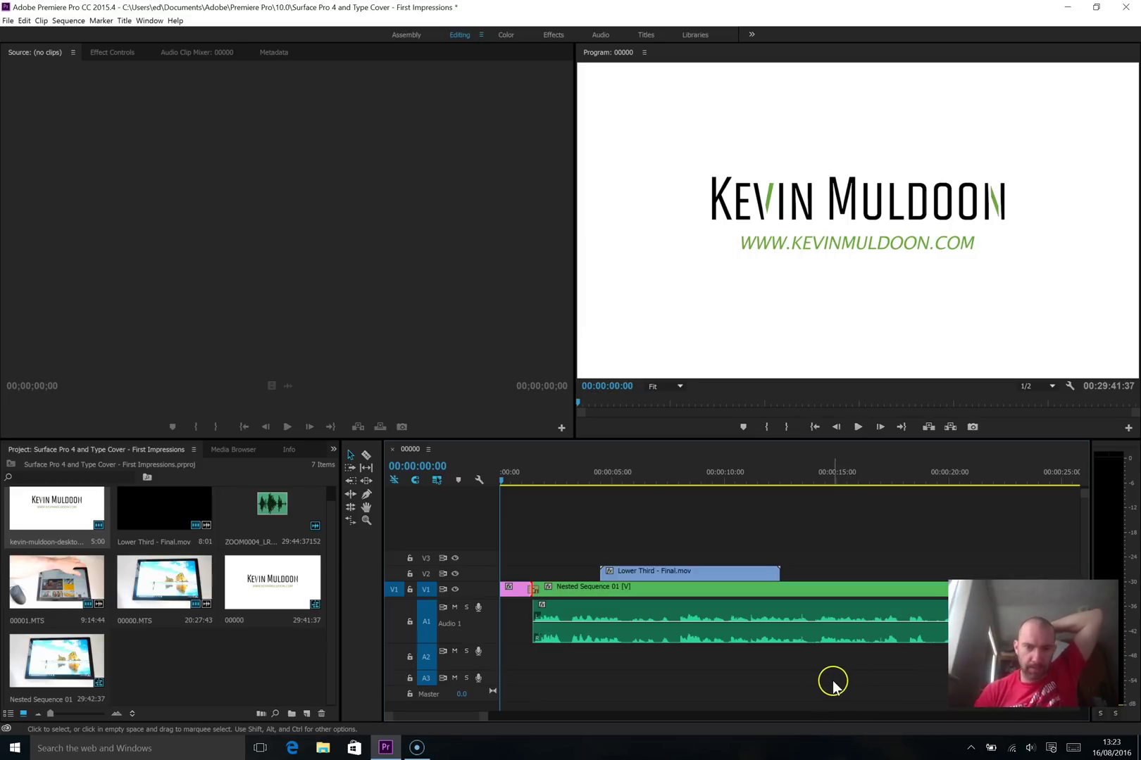
click(785, 681)
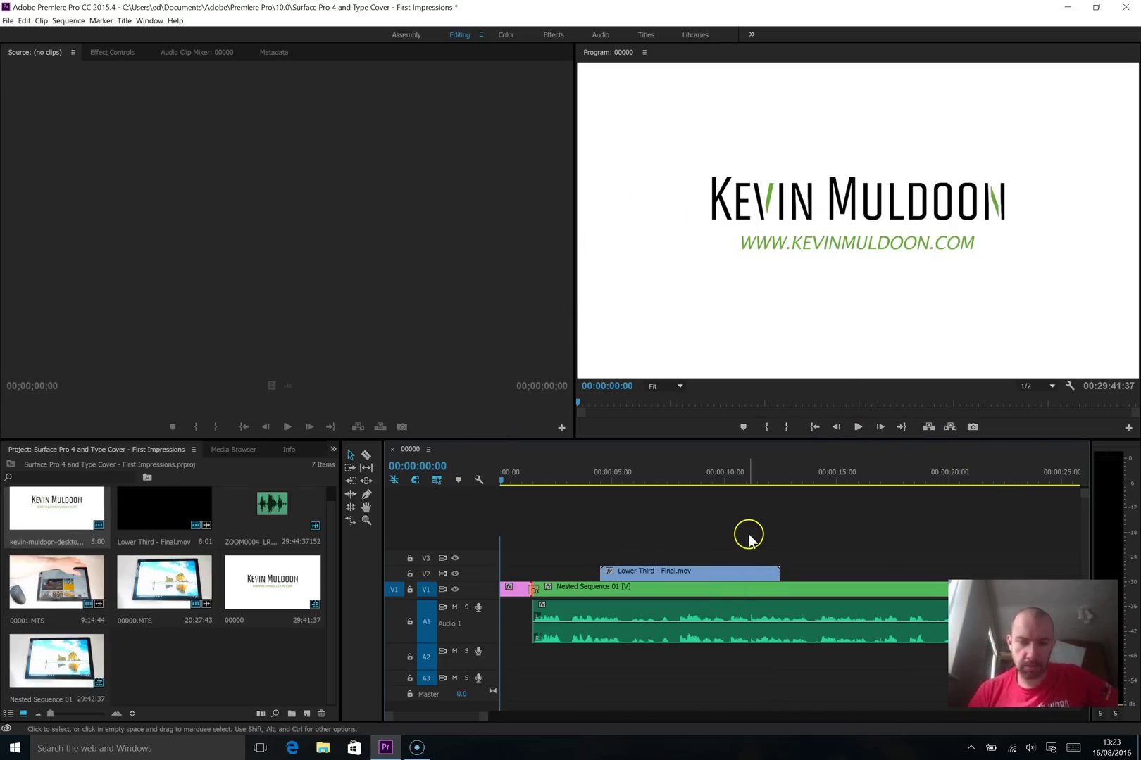
- Normalize the maximum audio peak of Nested Sequence 01 to -1 dB
click(693, 631)
right_click(712, 631)
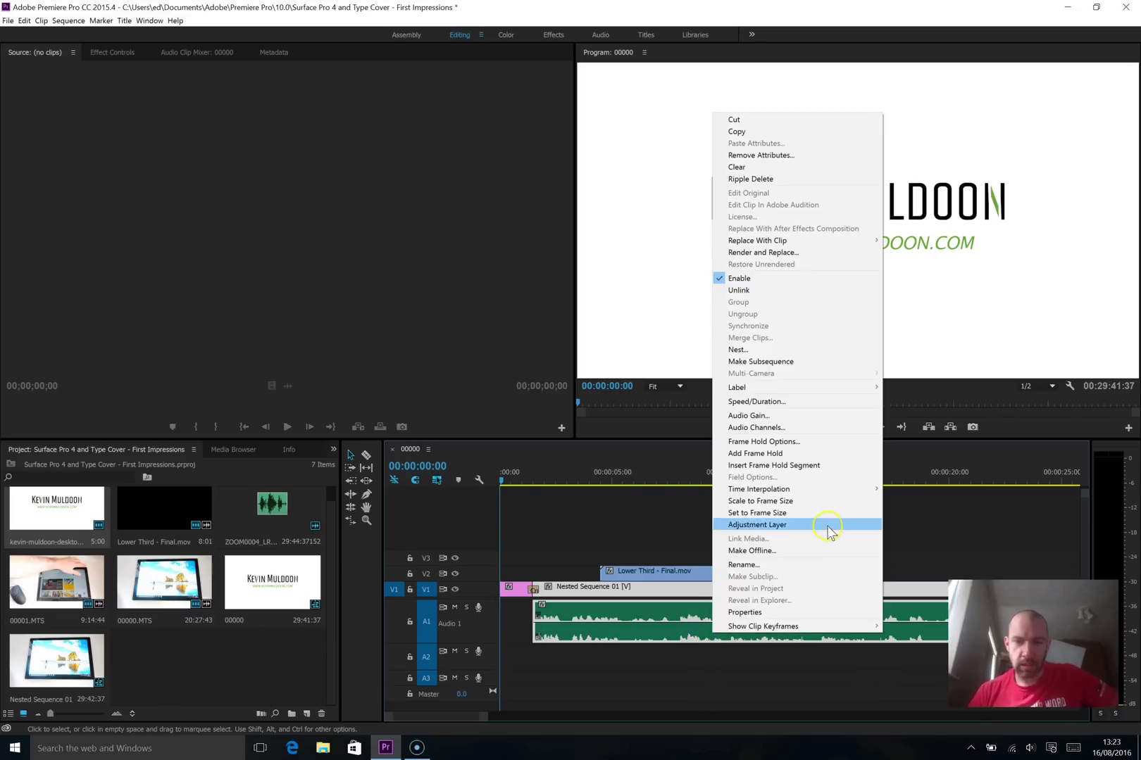
click(831, 415)
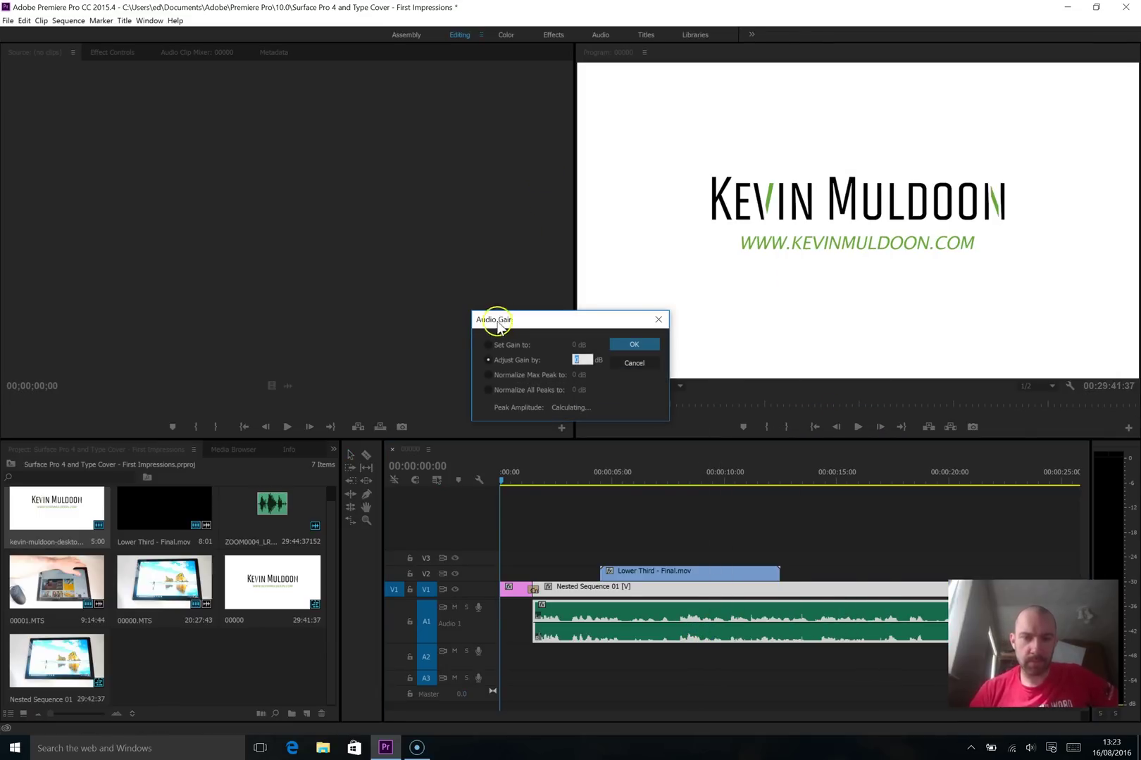
click(488, 375)
click(575, 376)
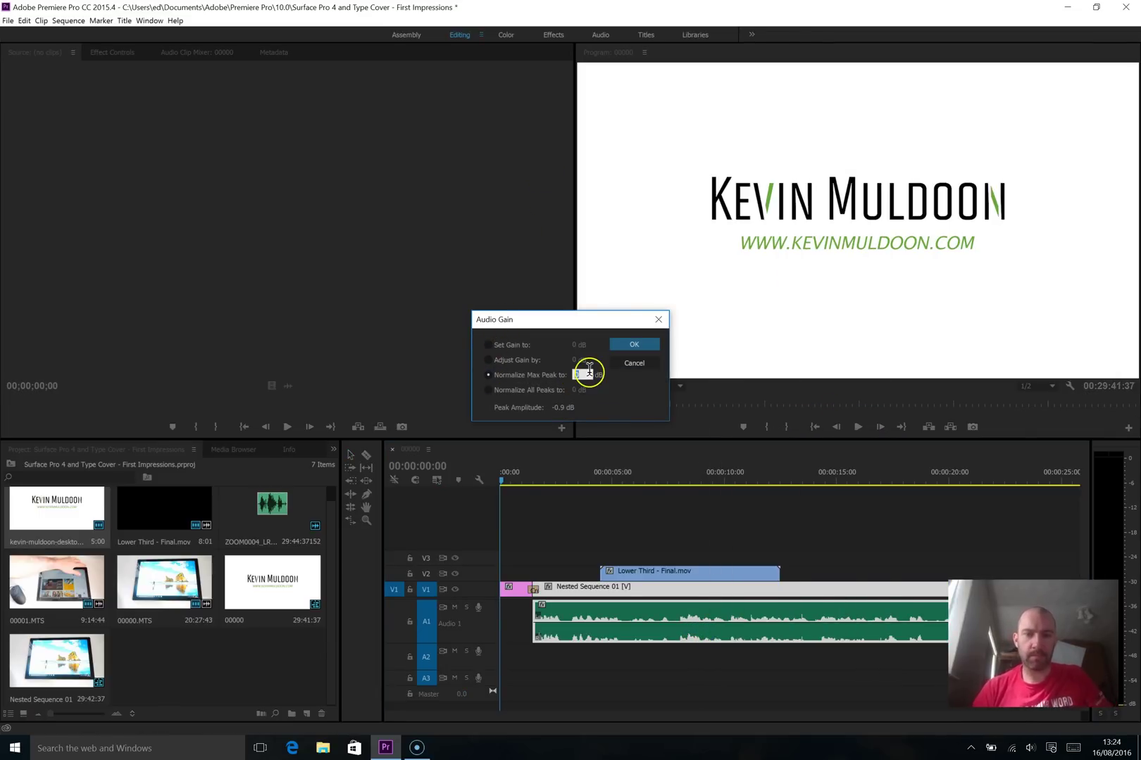
text(-1)
key(Return)
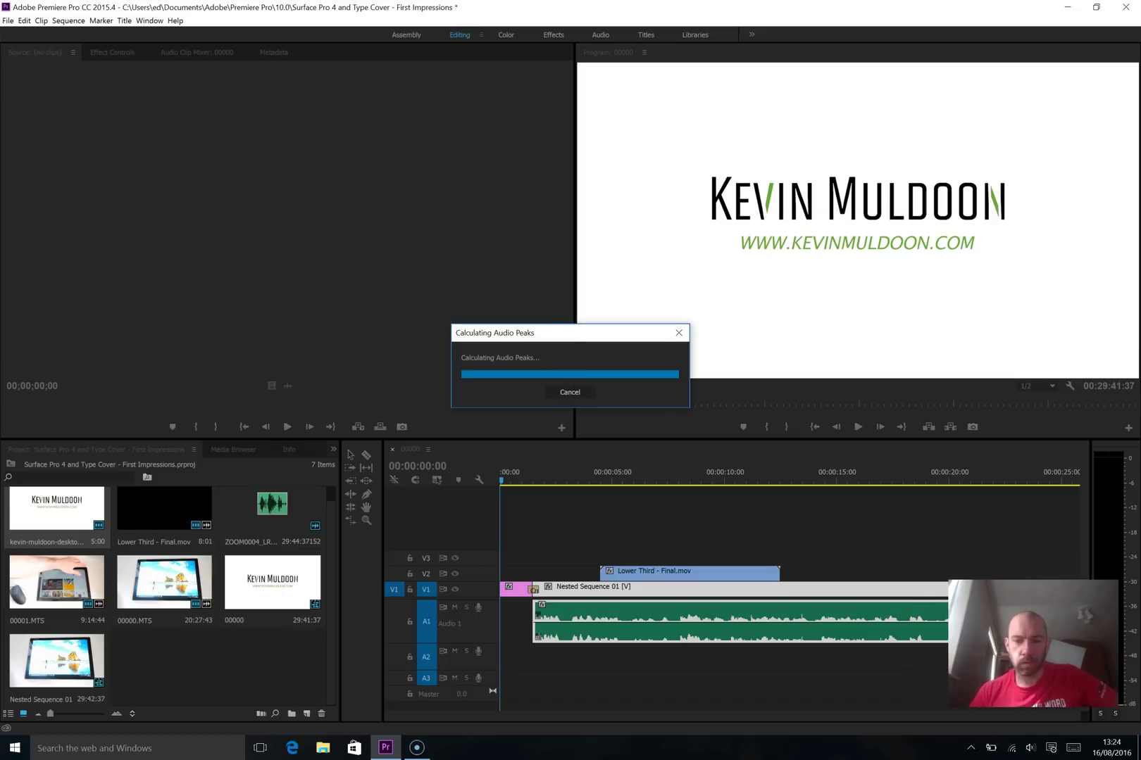
- Adjust the audio gain of Nested Sequence 01 by 5 dB
mouse_move(482, 719)
mouse_down()
mouse_move(988, 718)
mouse_move(524, 703)
mouse_up()
right_click(561, 636)
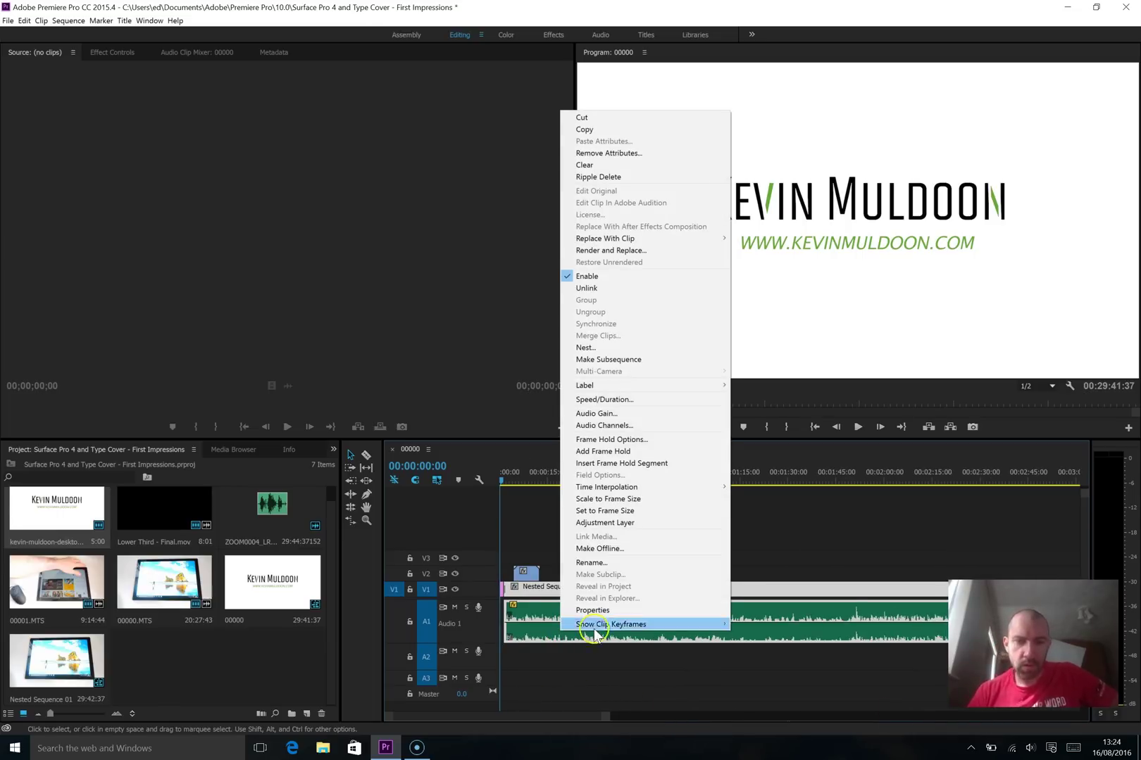
click(609, 414)
click(488, 345)
drag(578, 347, 473, 356)
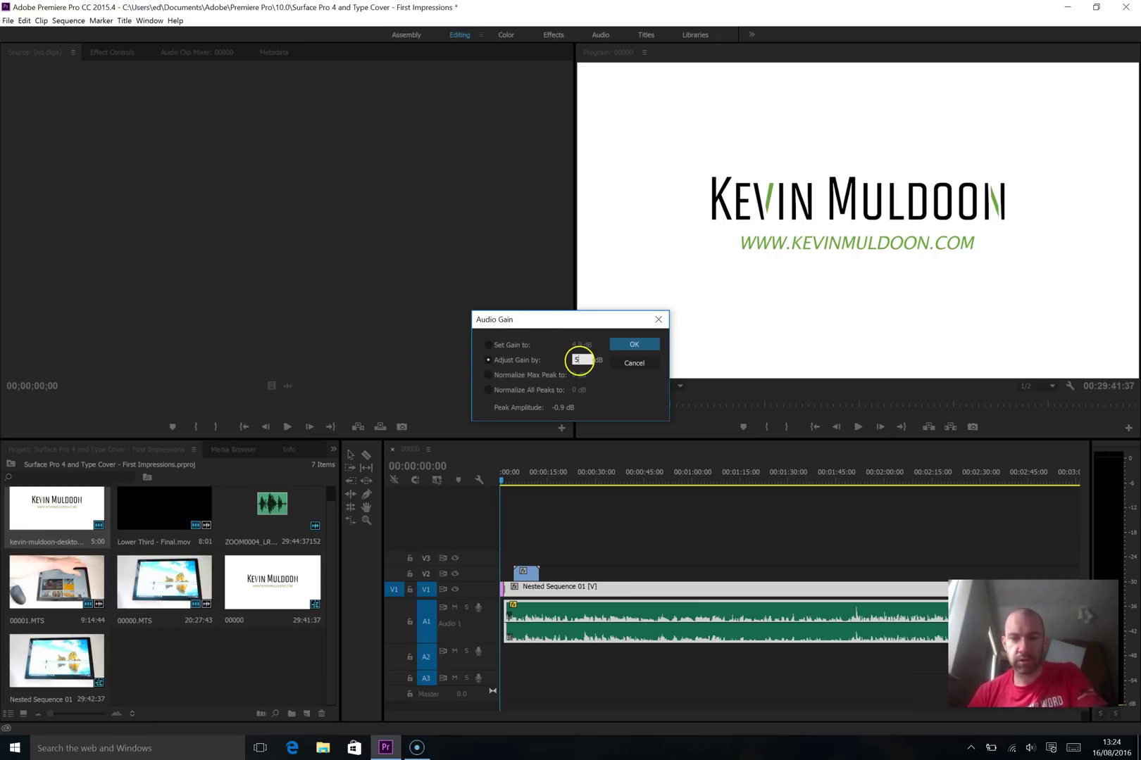
key(Return)
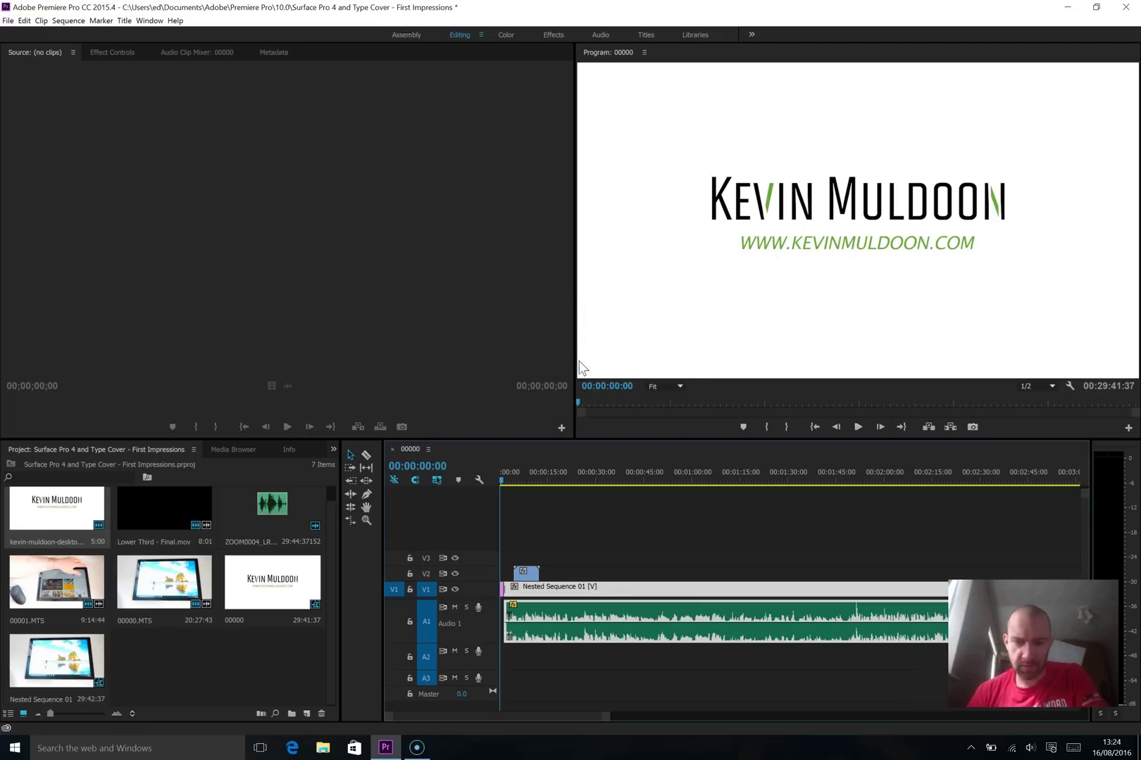
- Adjust the audio gain of Nested Sequence 01 further to fine-tune its loudness
right_click(642, 606)
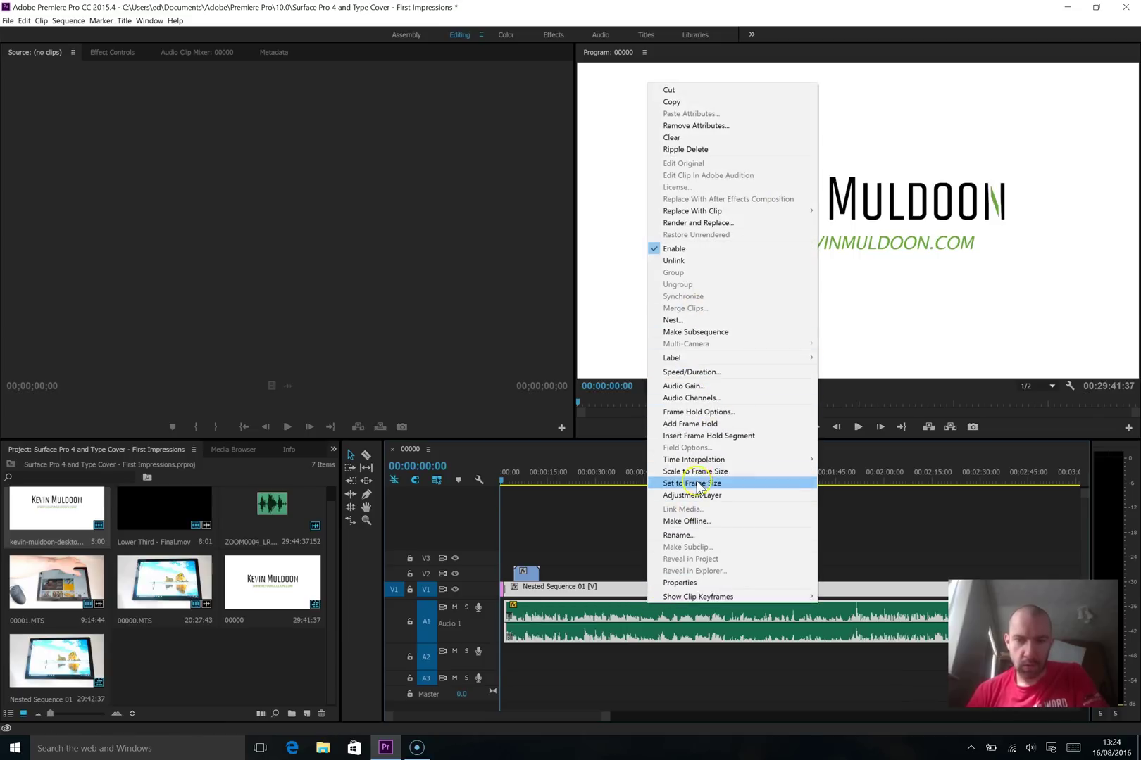
click(696, 389)
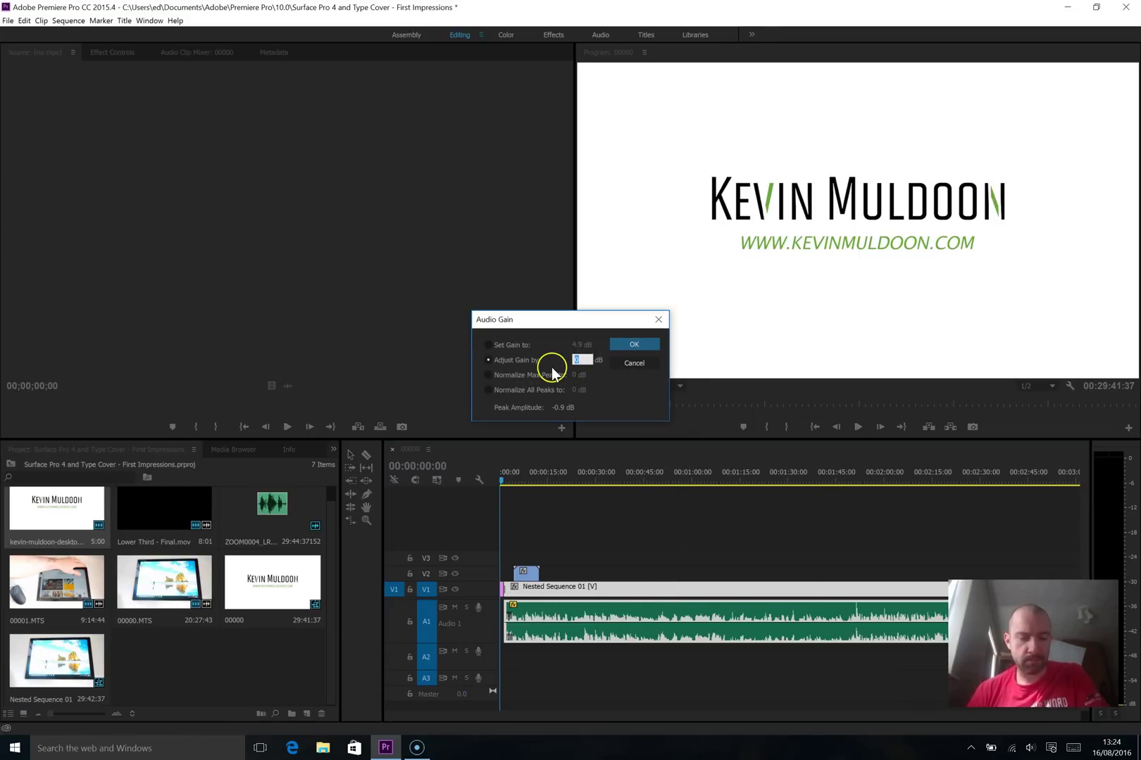
key(Return)
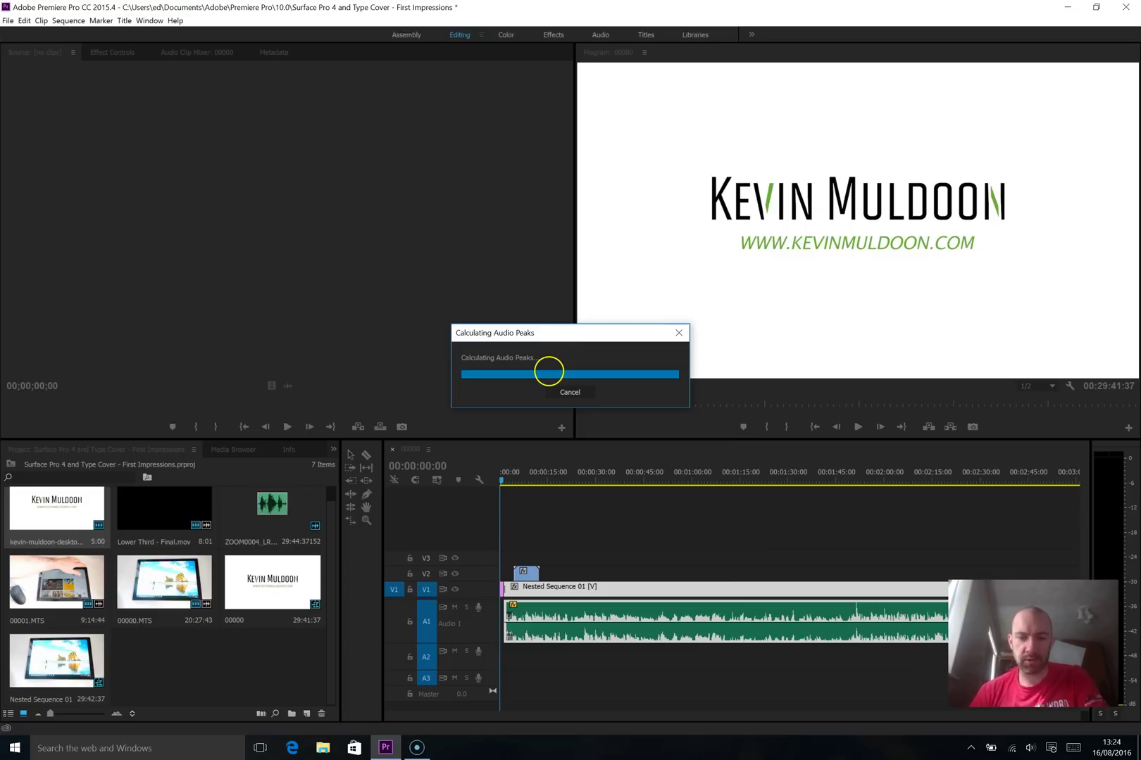
right_click(592, 599)
click(563, 684)
right_click(619, 613)
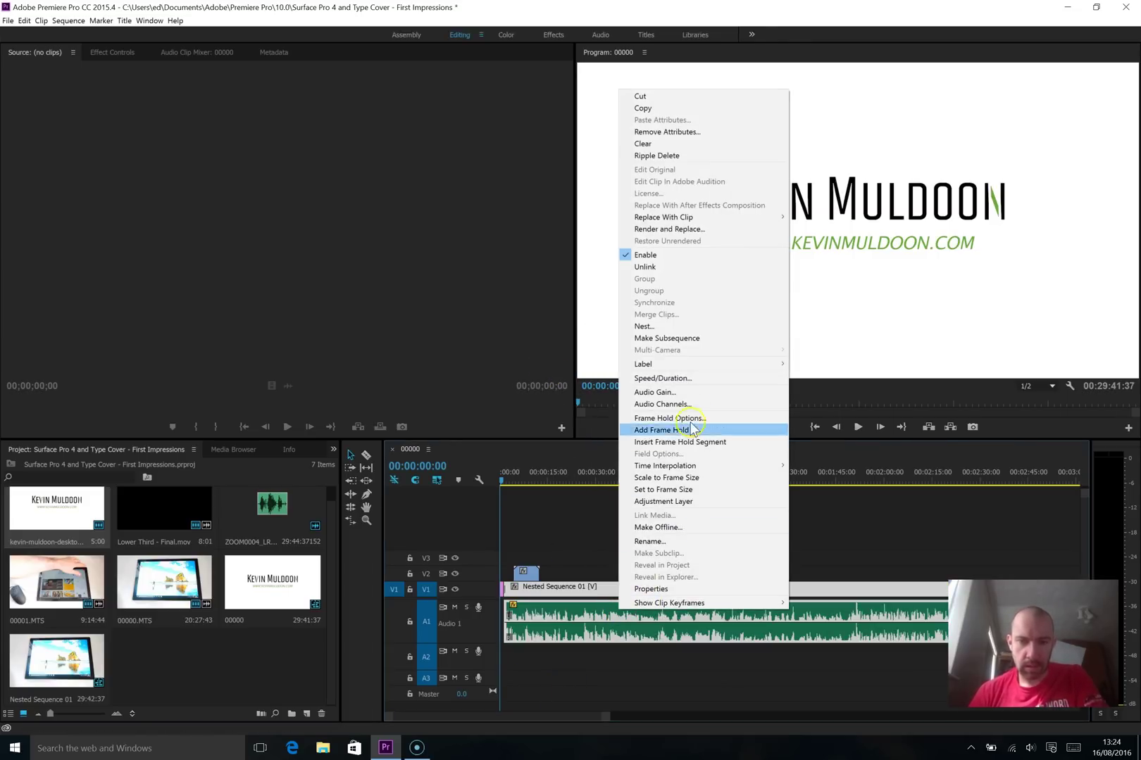
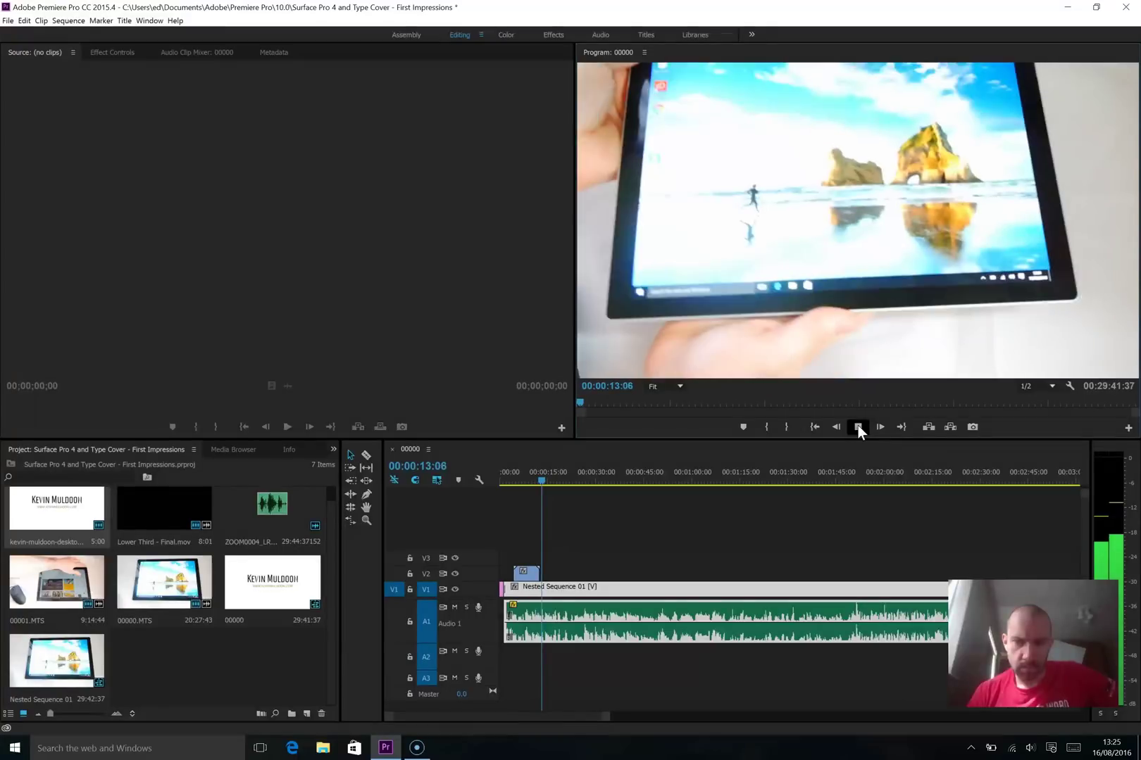
- Enlarge the Program monitor in both height and width for a bigger preview
drag(690, 438, 678, 494)
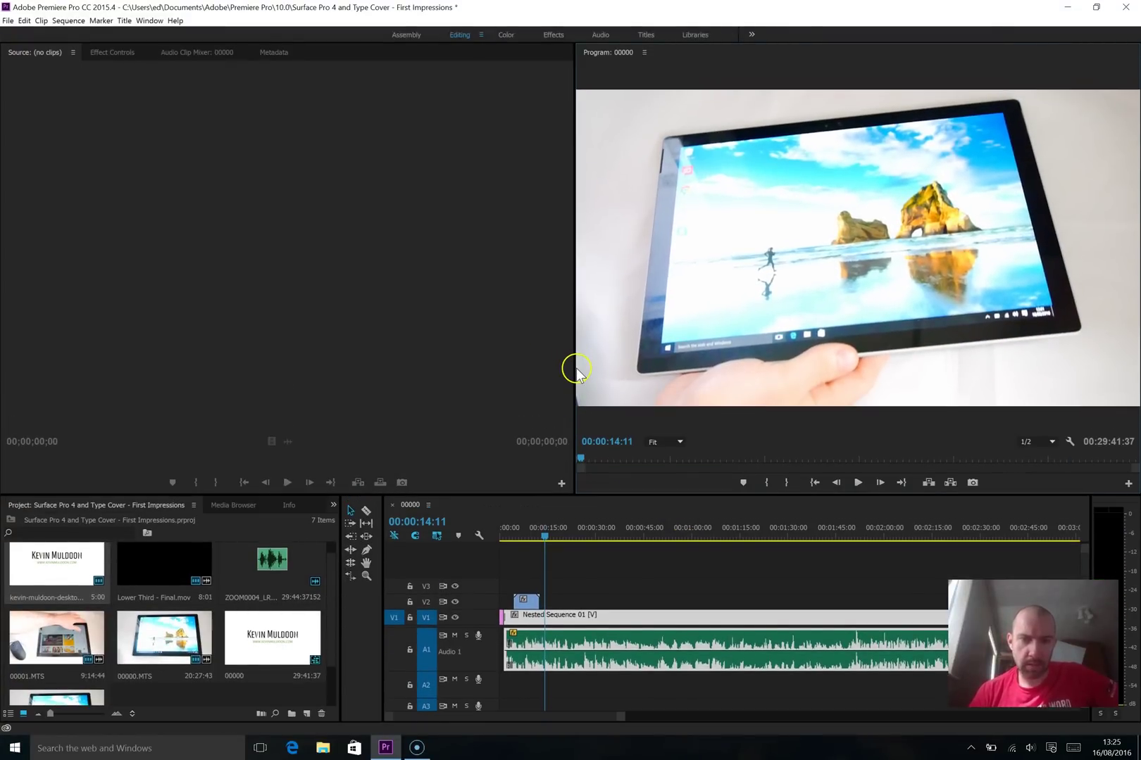
drag(575, 369, 426, 369)
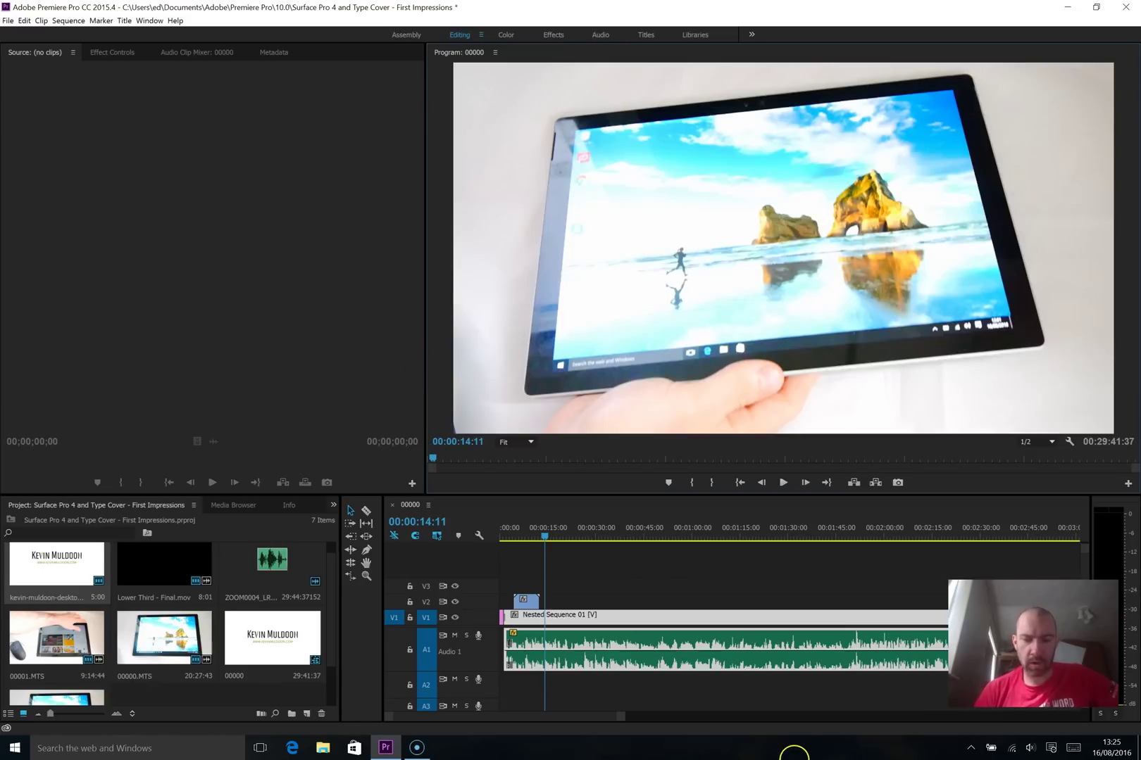
- Check CPU and memory usage in Task Manager's performance view, both with playback stopped and while playing the sequence from the start
right_click(797, 753)
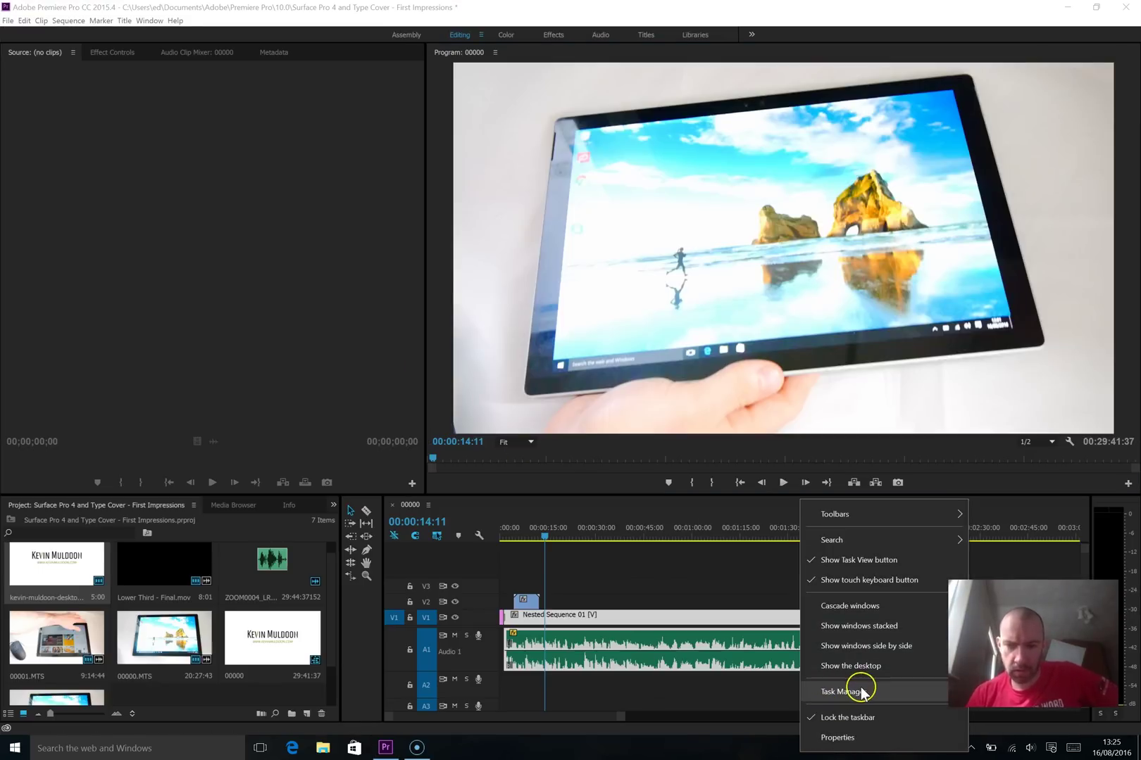
click(862, 693)
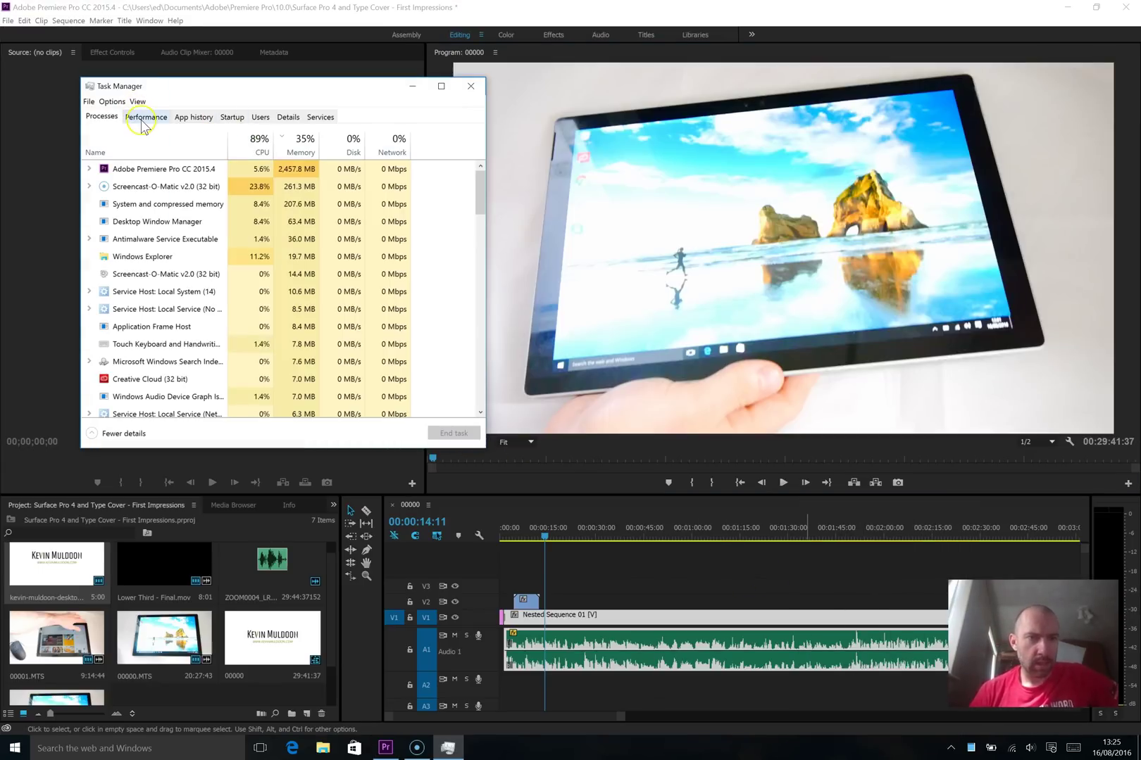
click(146, 120)
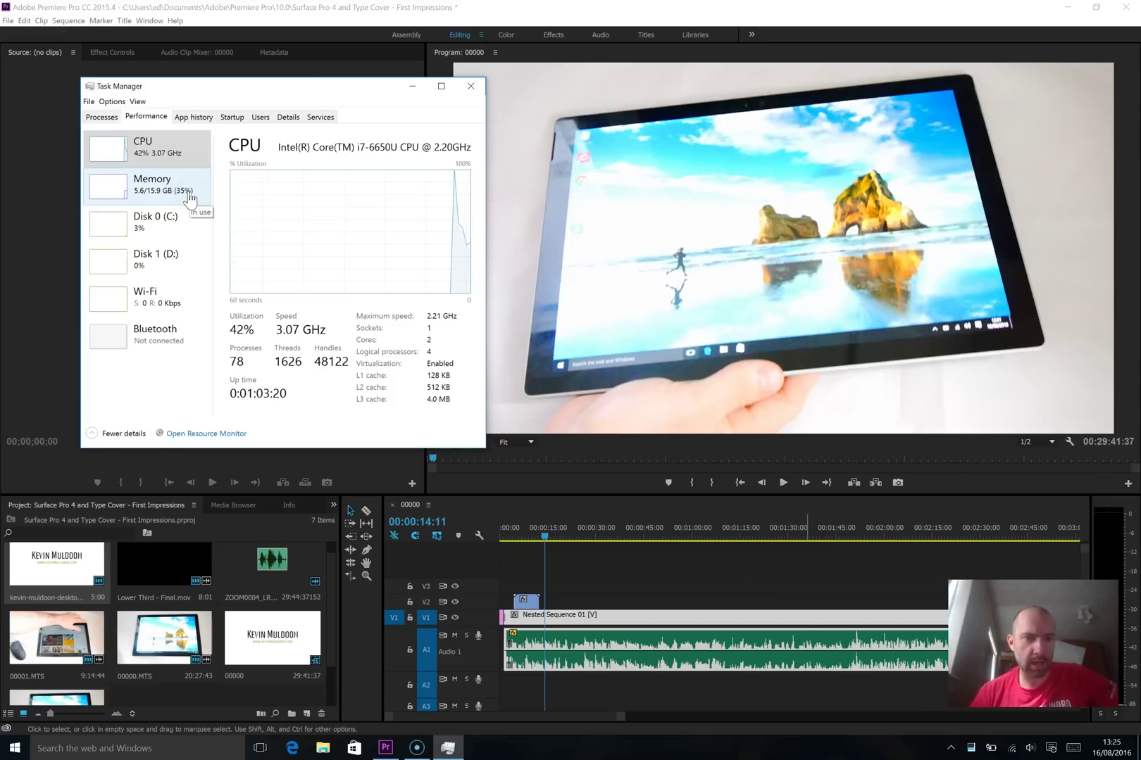
click(158, 203)
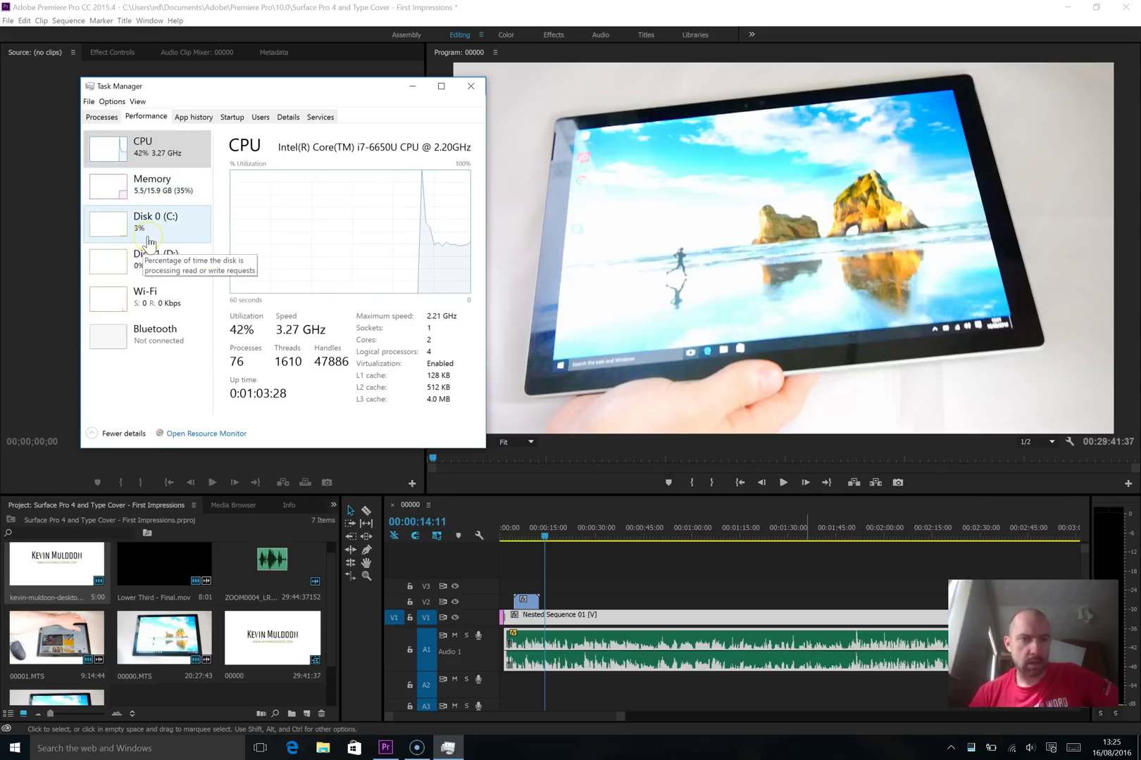
click(159, 164)
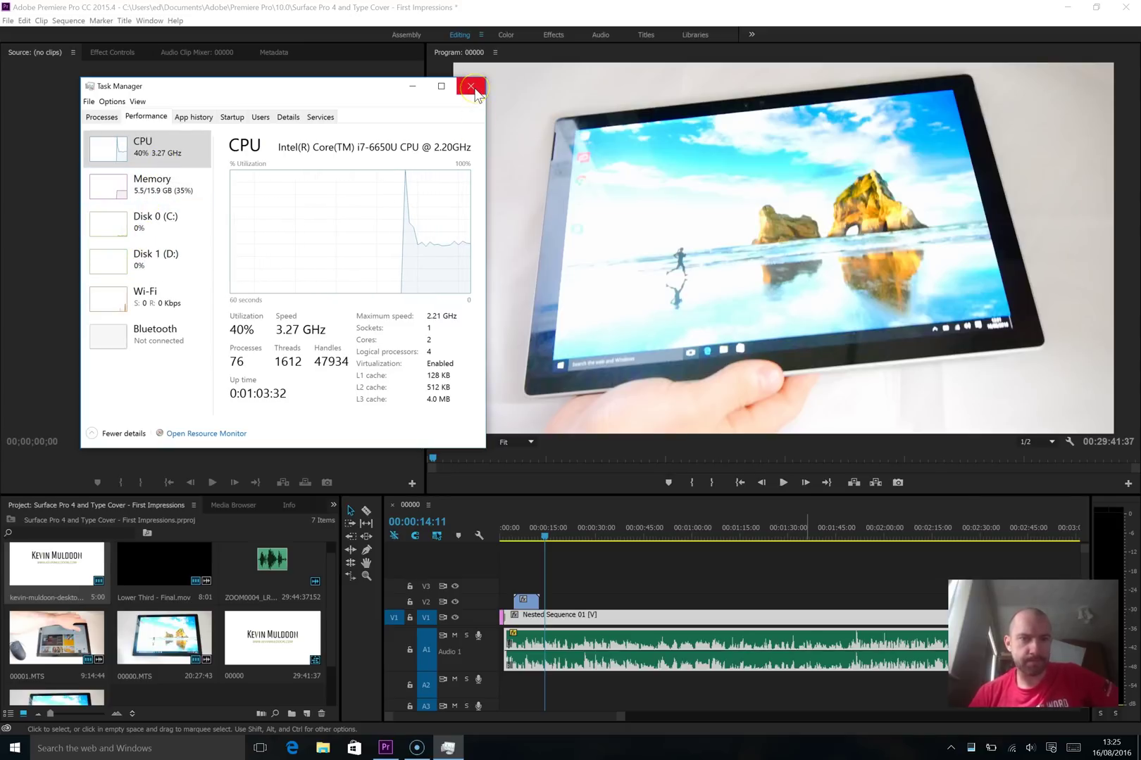
click(740, 482)
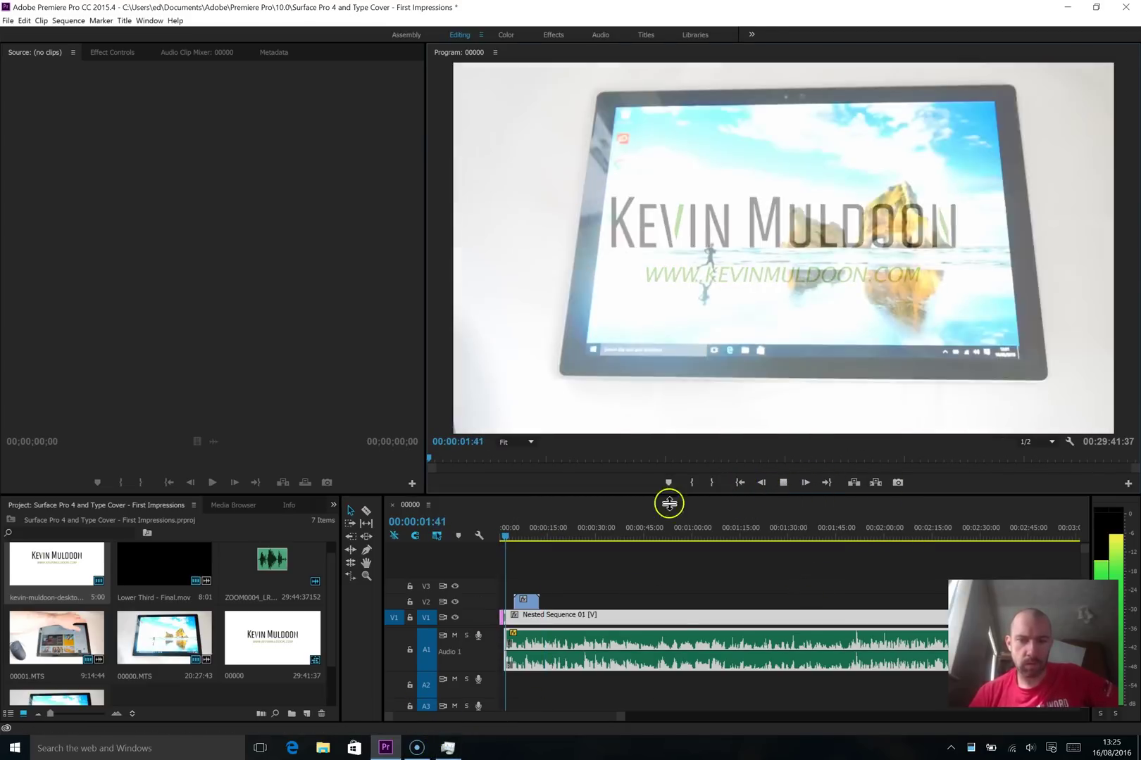
click(448, 748)
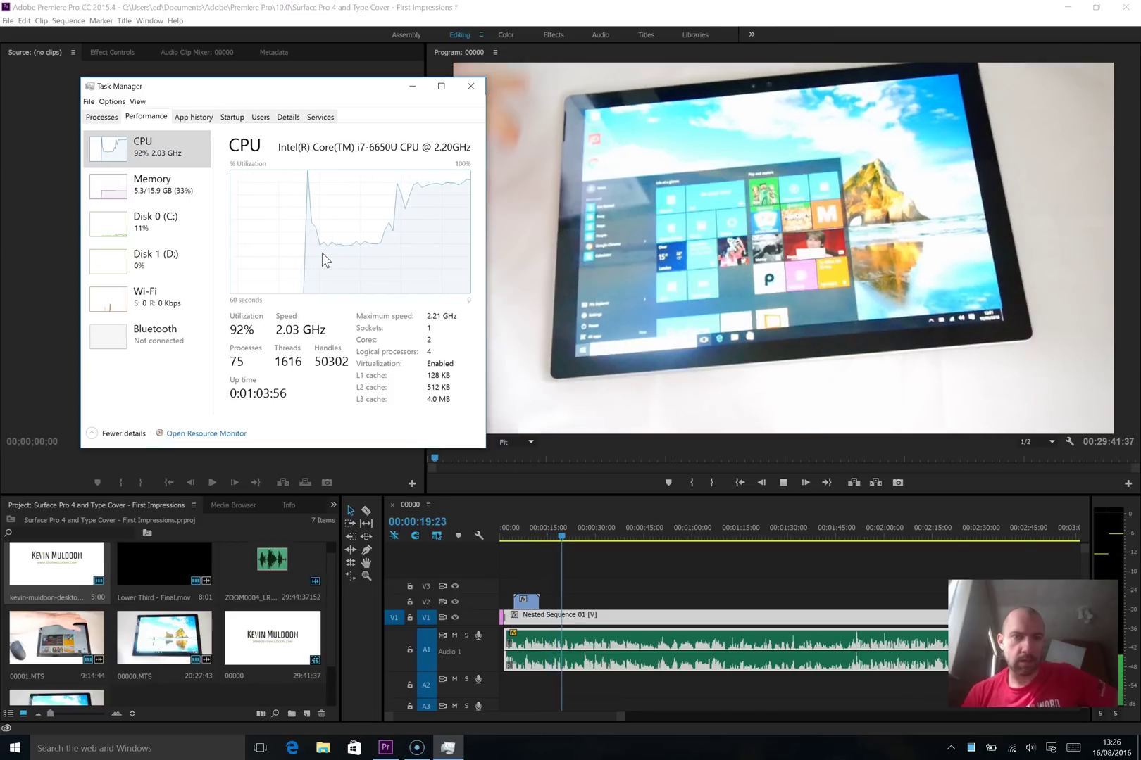
- Check the CPU load in Task Manager during playback, including per-process usage in Resource Monitor's CPU view, and close Resource Monitor
click(326, 260)
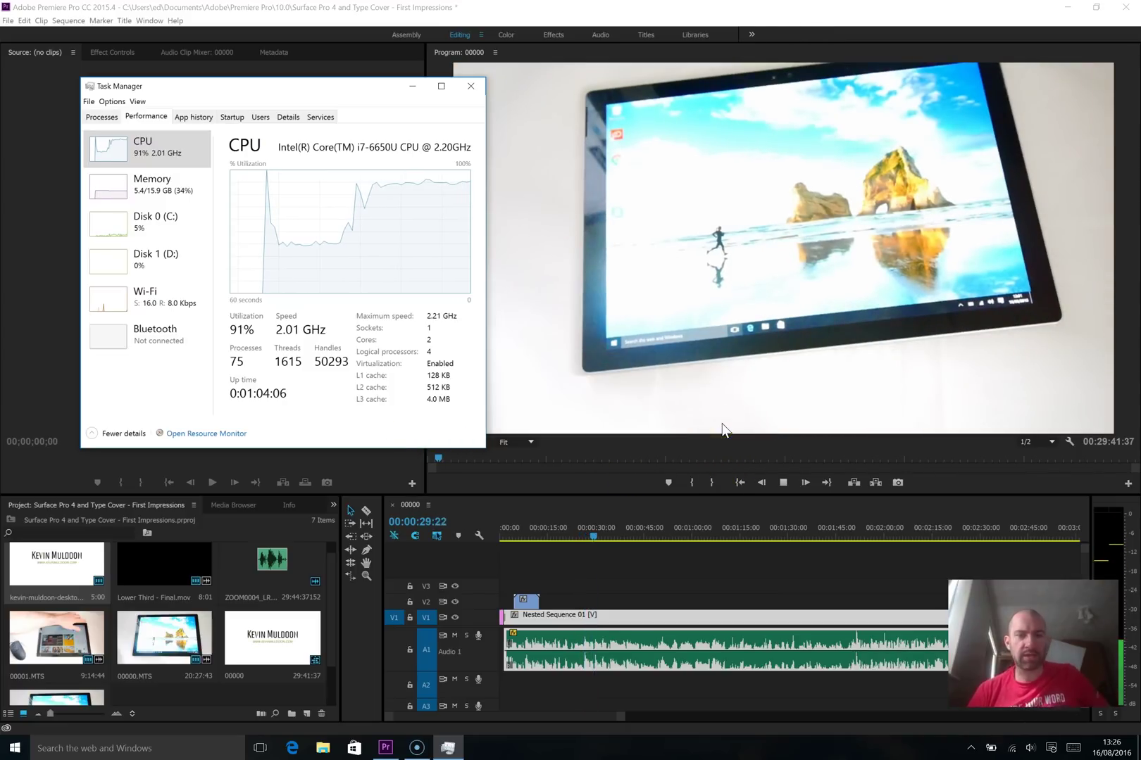
click(792, 410)
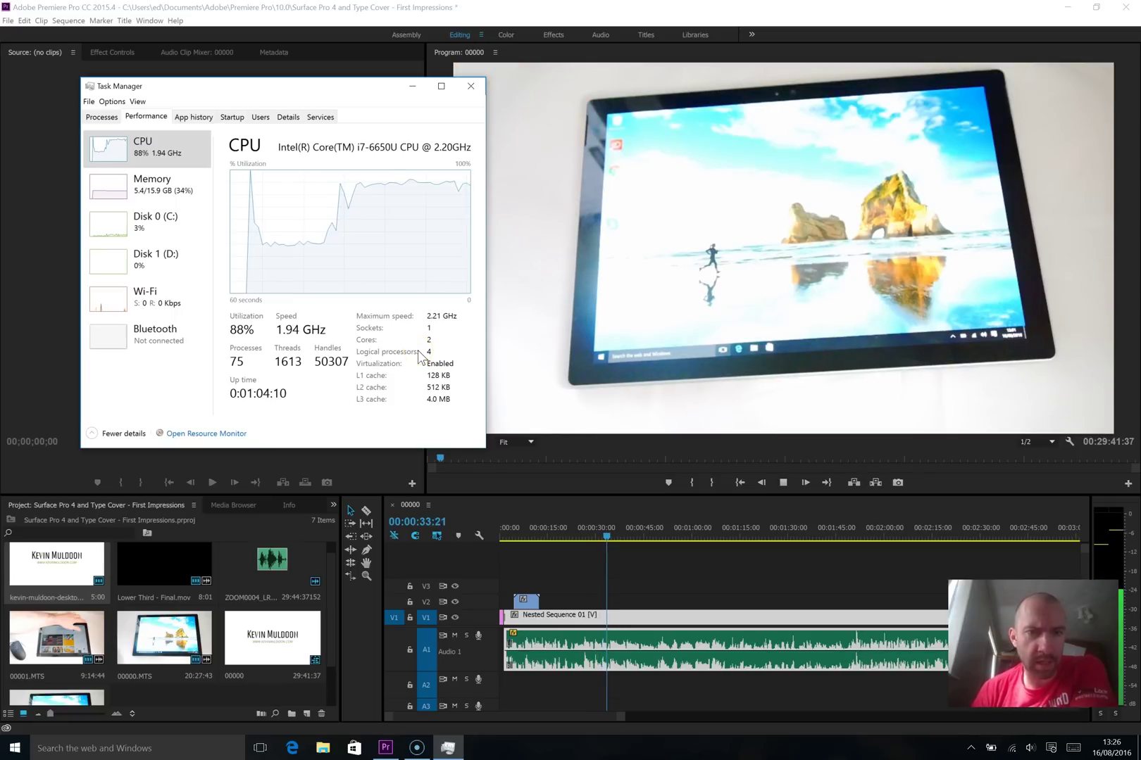
click(222, 434)
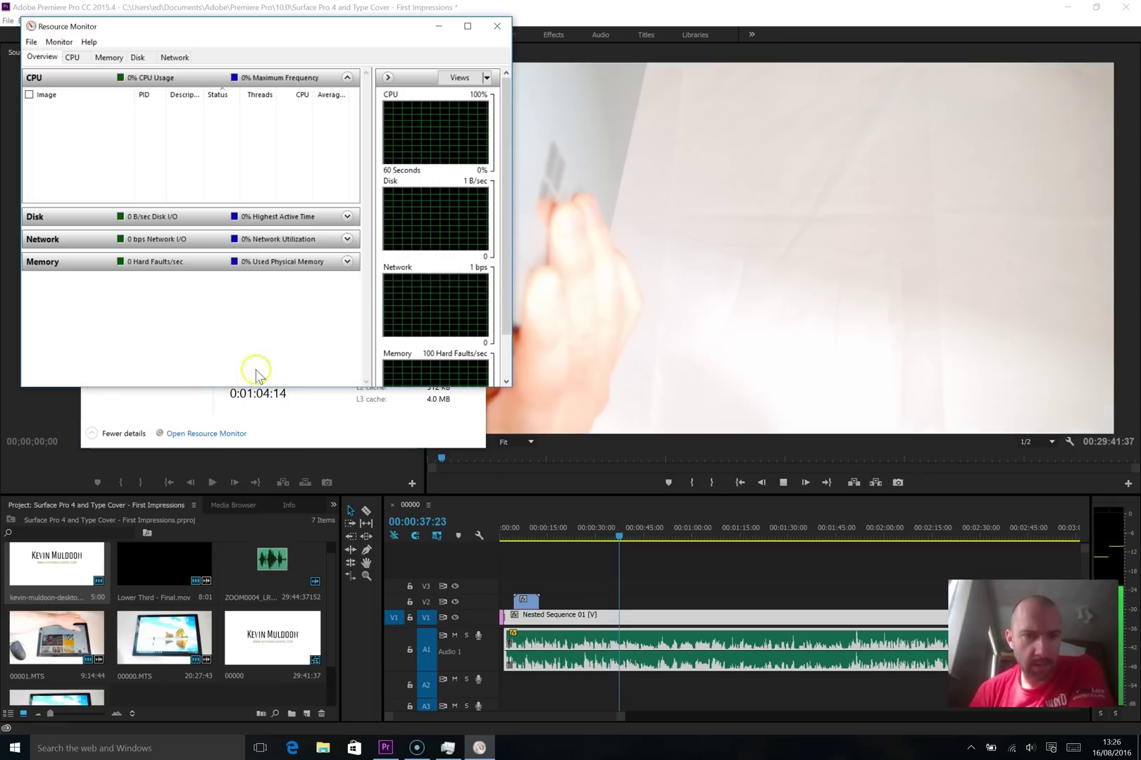
click(74, 59)
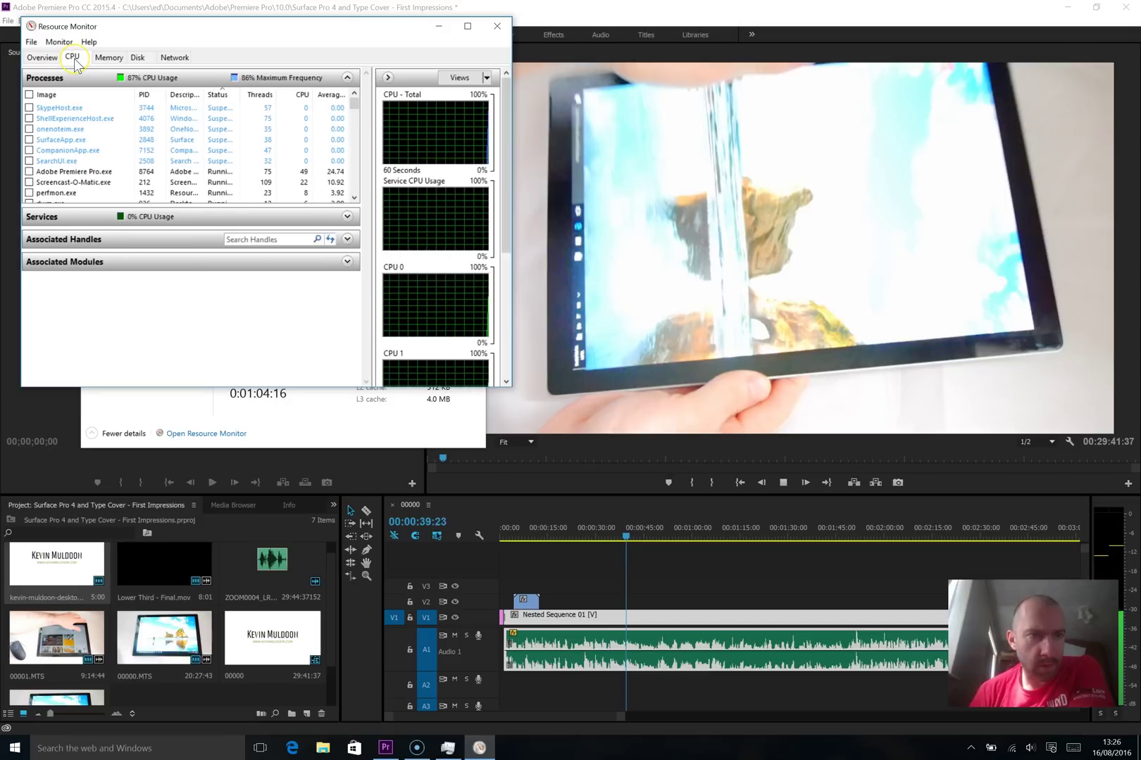
click(59, 42)
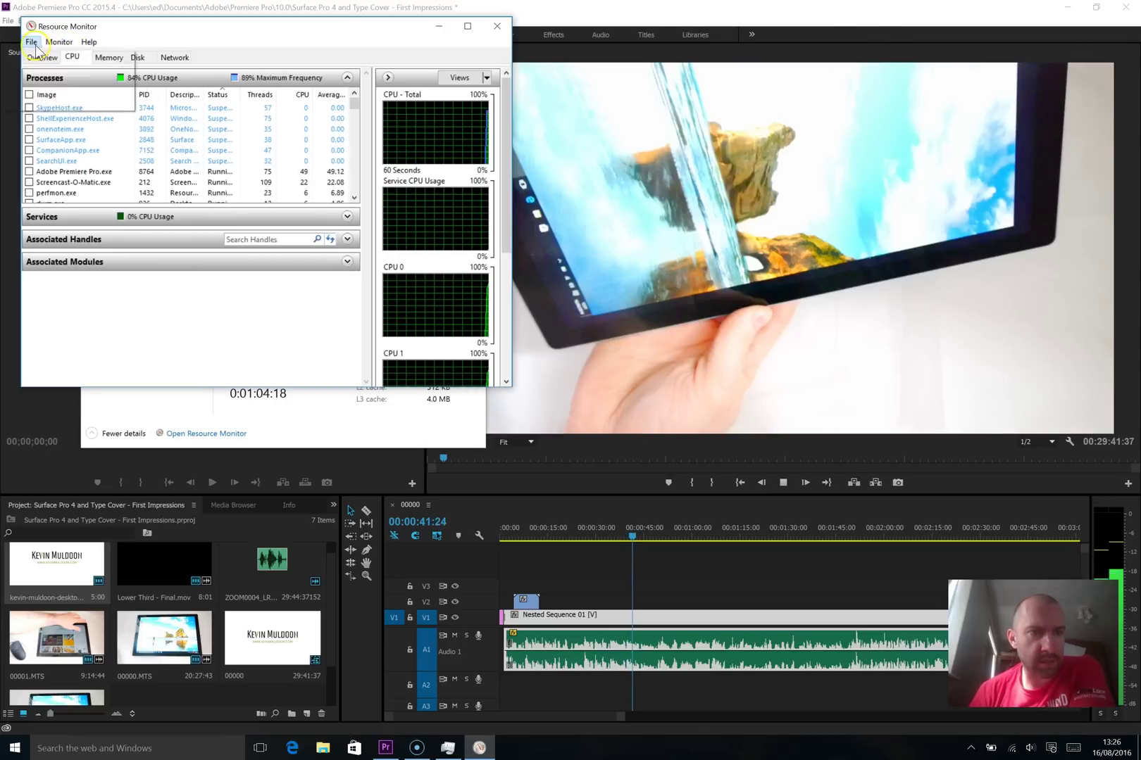
click(32, 43)
mouse_move(85, 43)
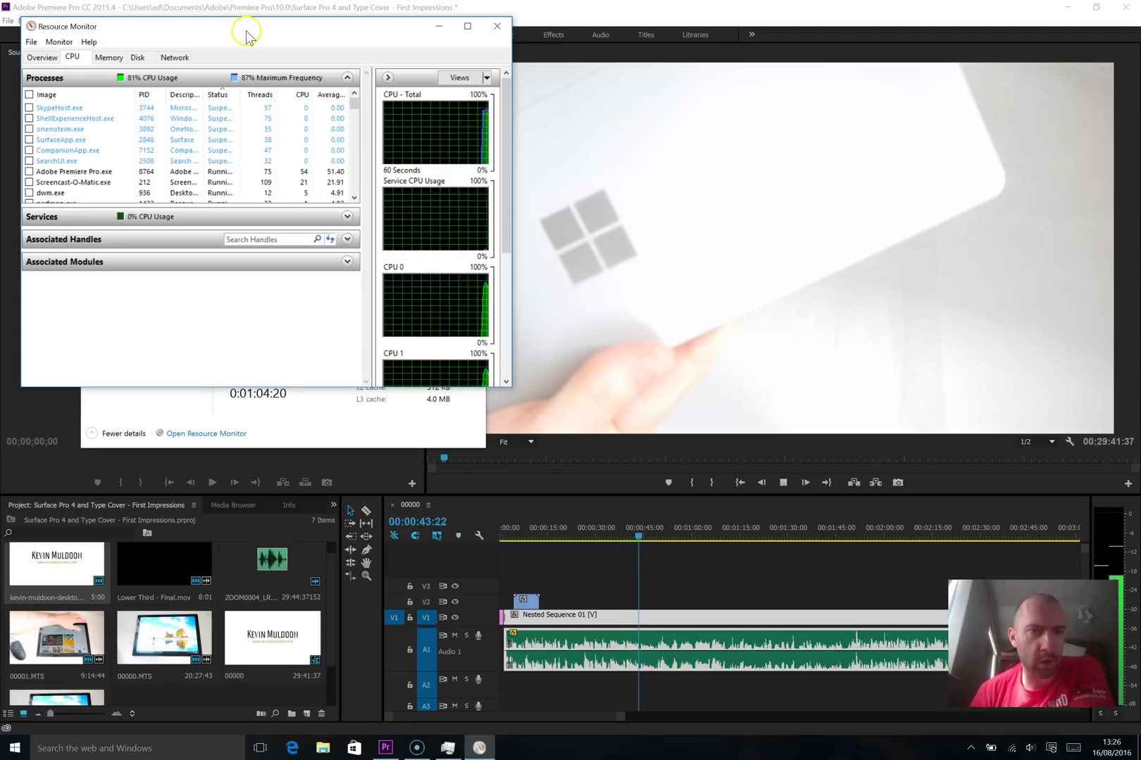
click(497, 26)
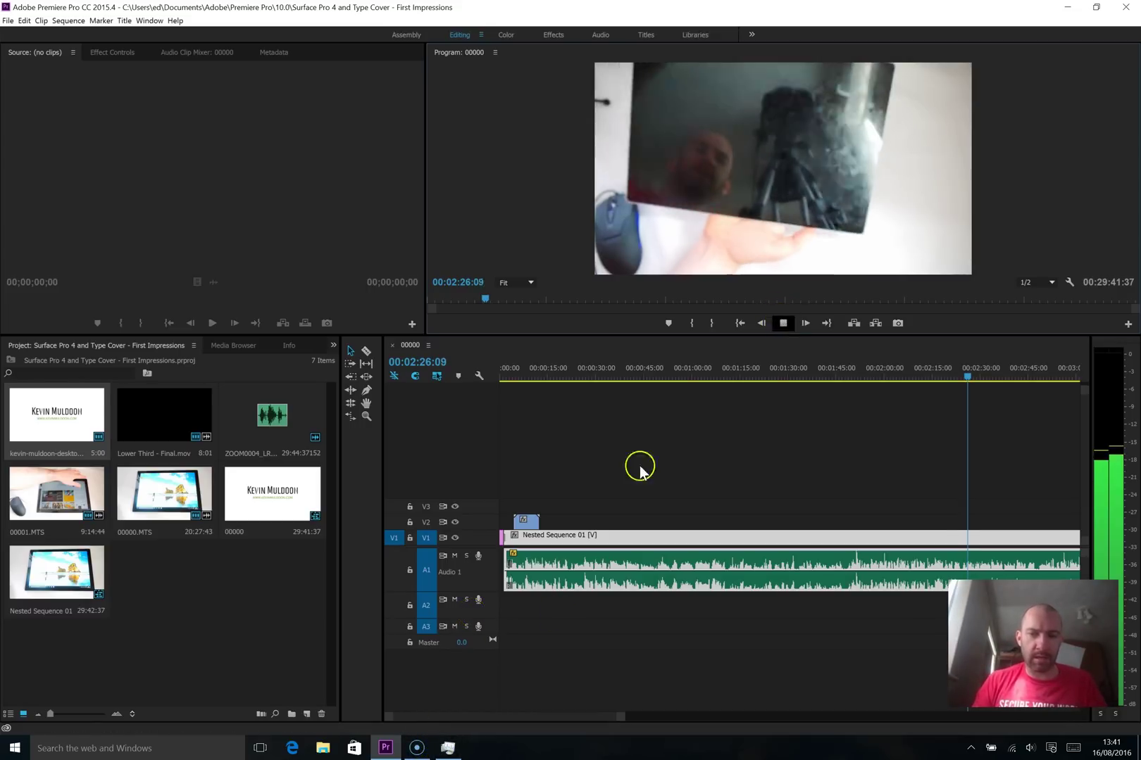
- Switch to Task Manager during playback and examine CPU and memory load in both the compact graph list and the full performance view
click(448, 747)
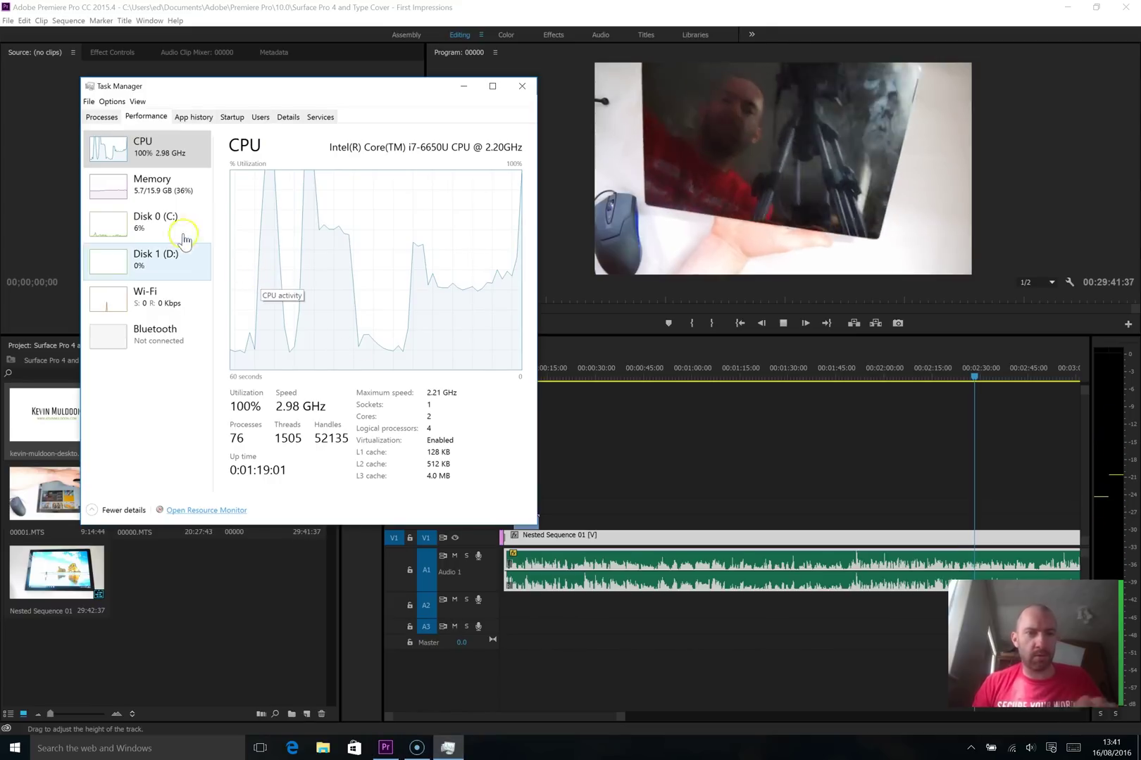
double_click(107, 189)
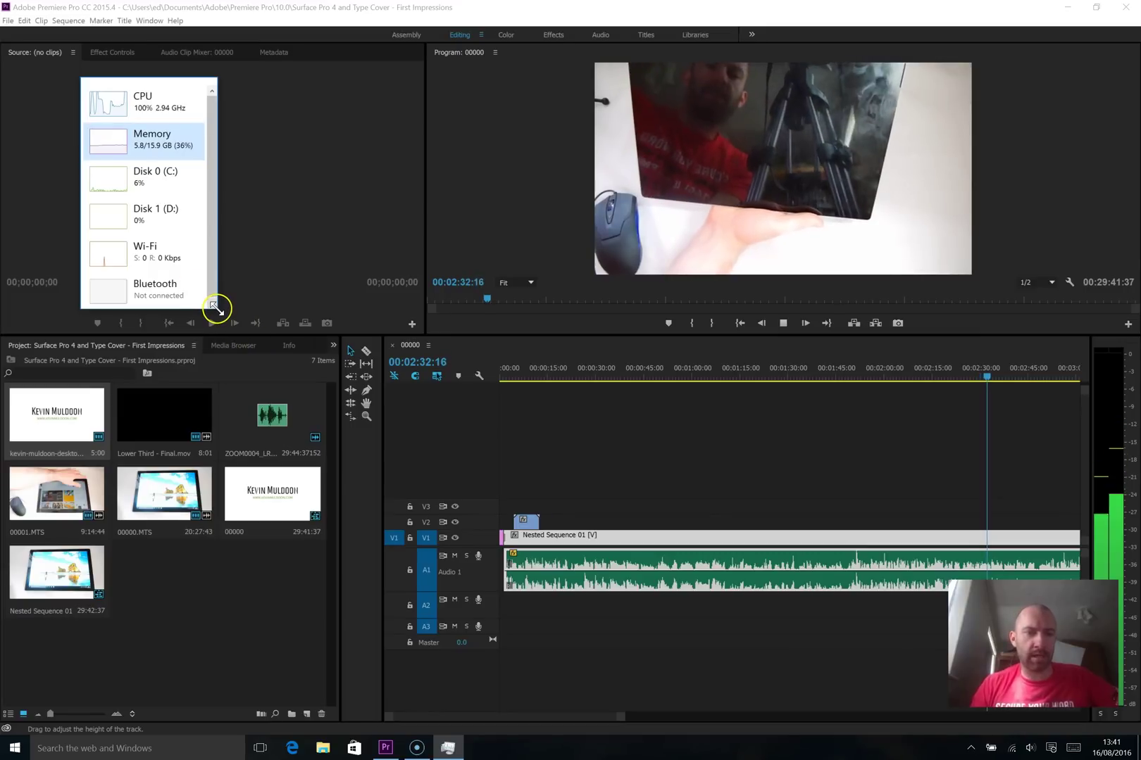
drag(215, 307, 1052, 735)
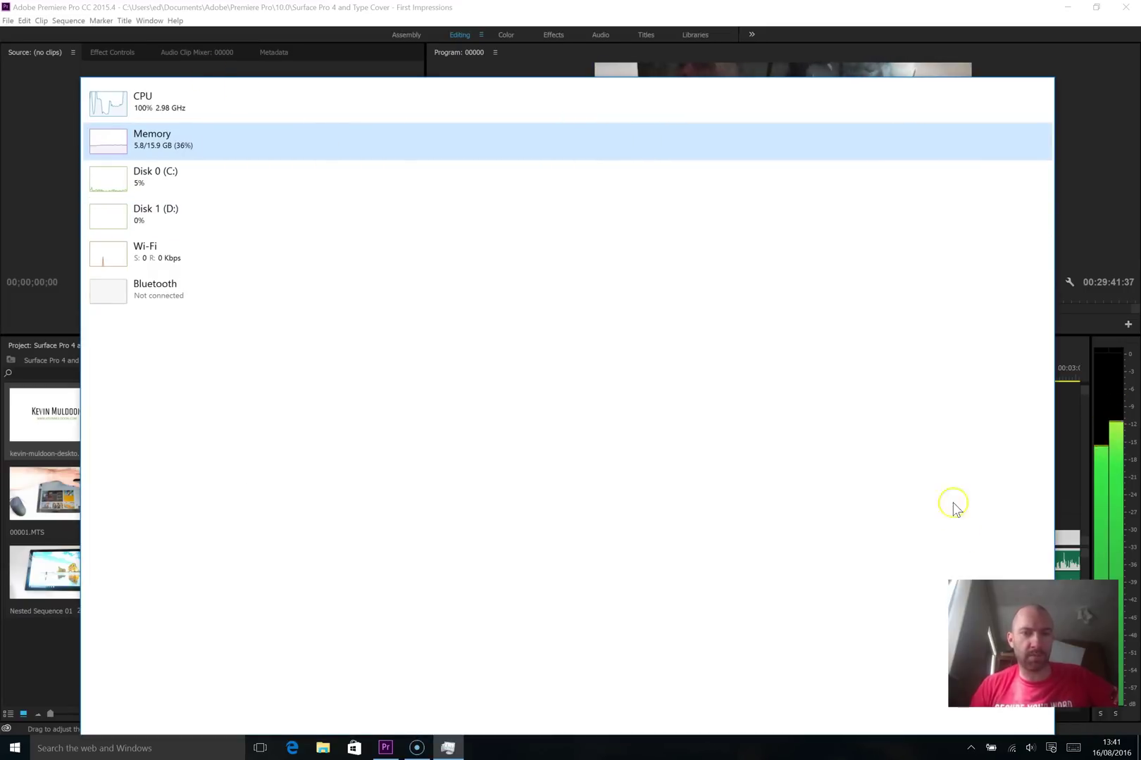
click(262, 119)
right_click(449, 746)
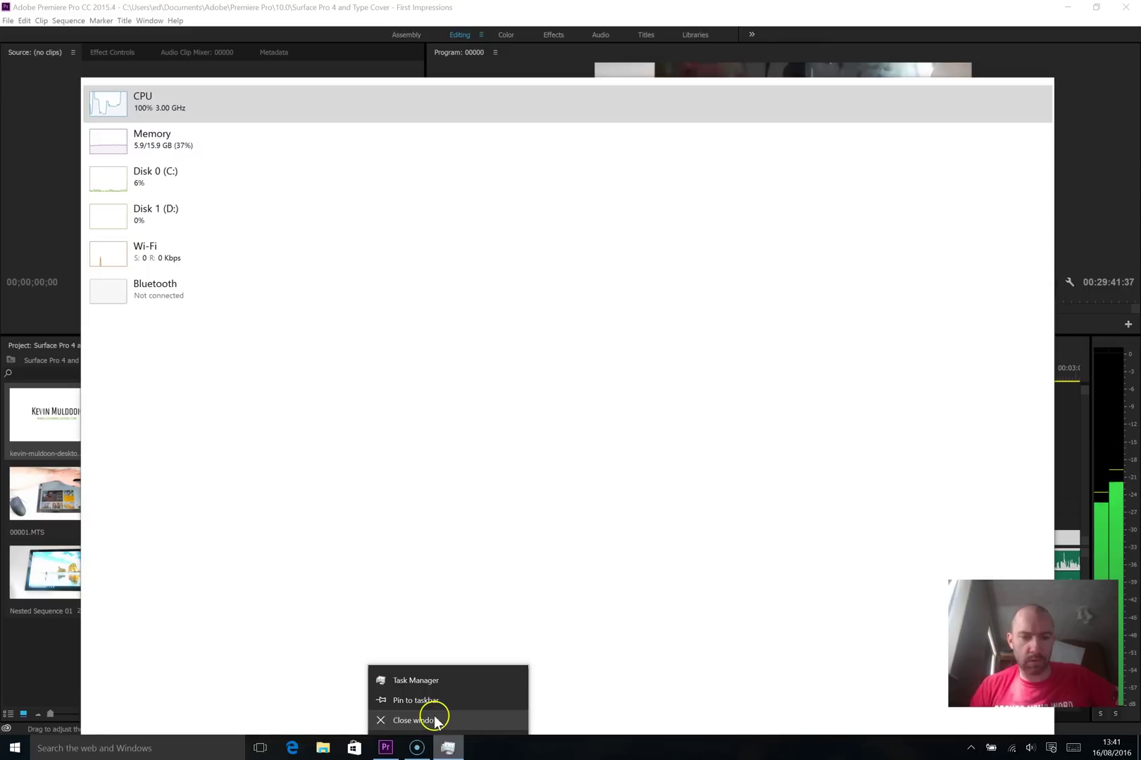
click(438, 681)
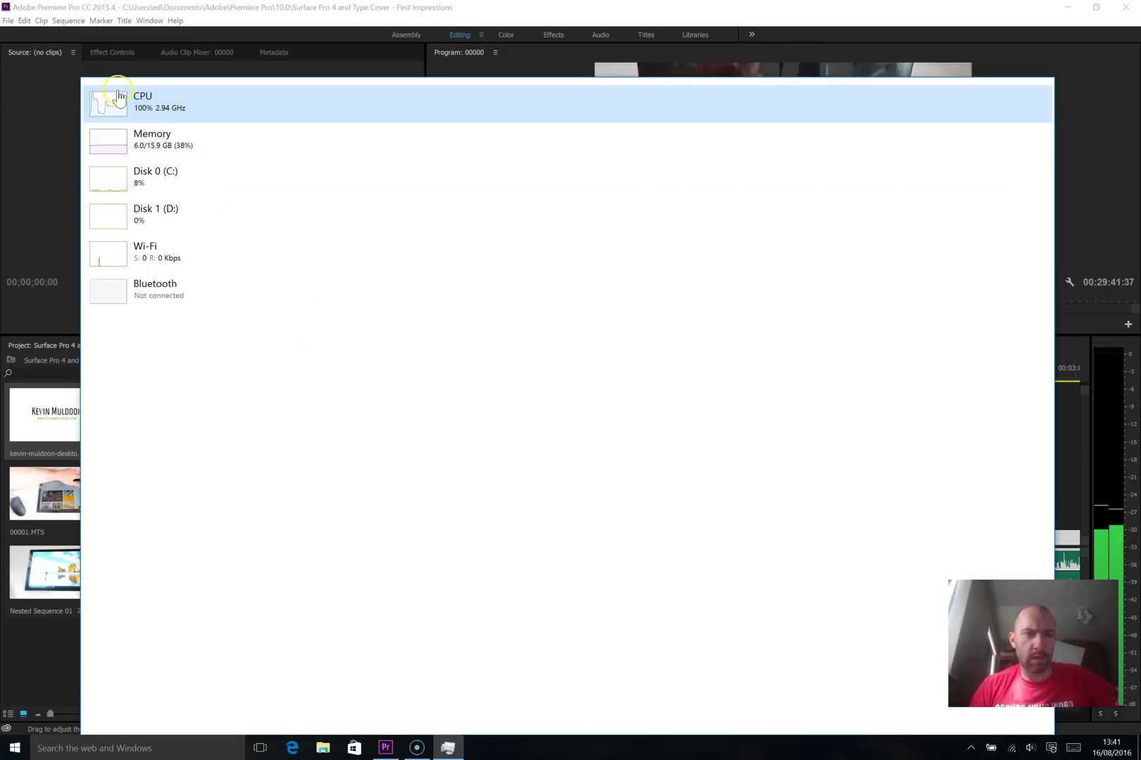
double_click(118, 97)
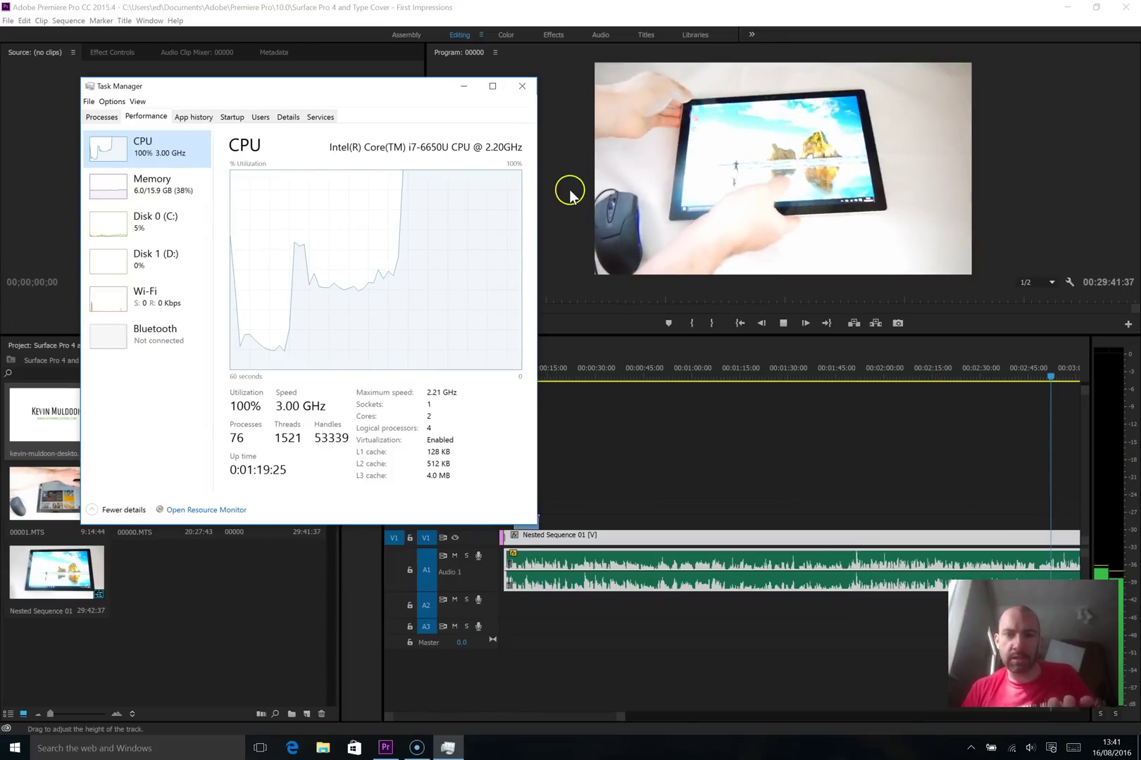
- Resize the Task Manager window to examine the CPU graph beside the playing sequence, and stop playback
click(696, 303)
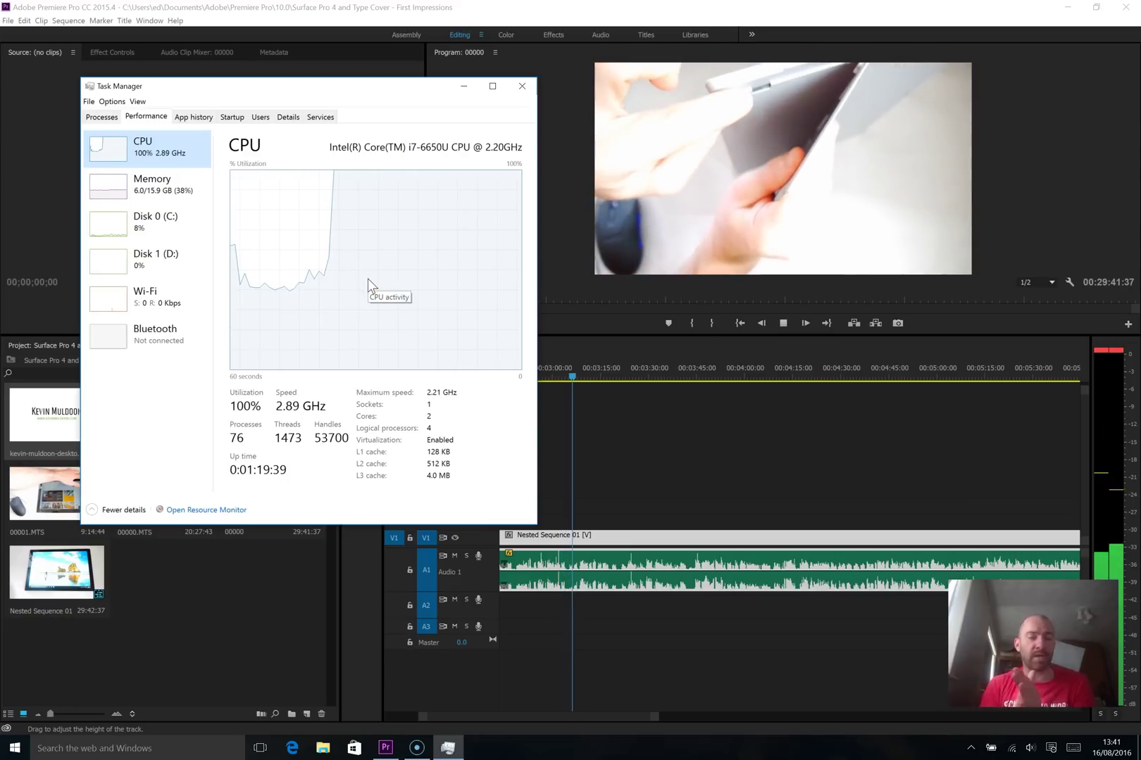
click(543, 301)
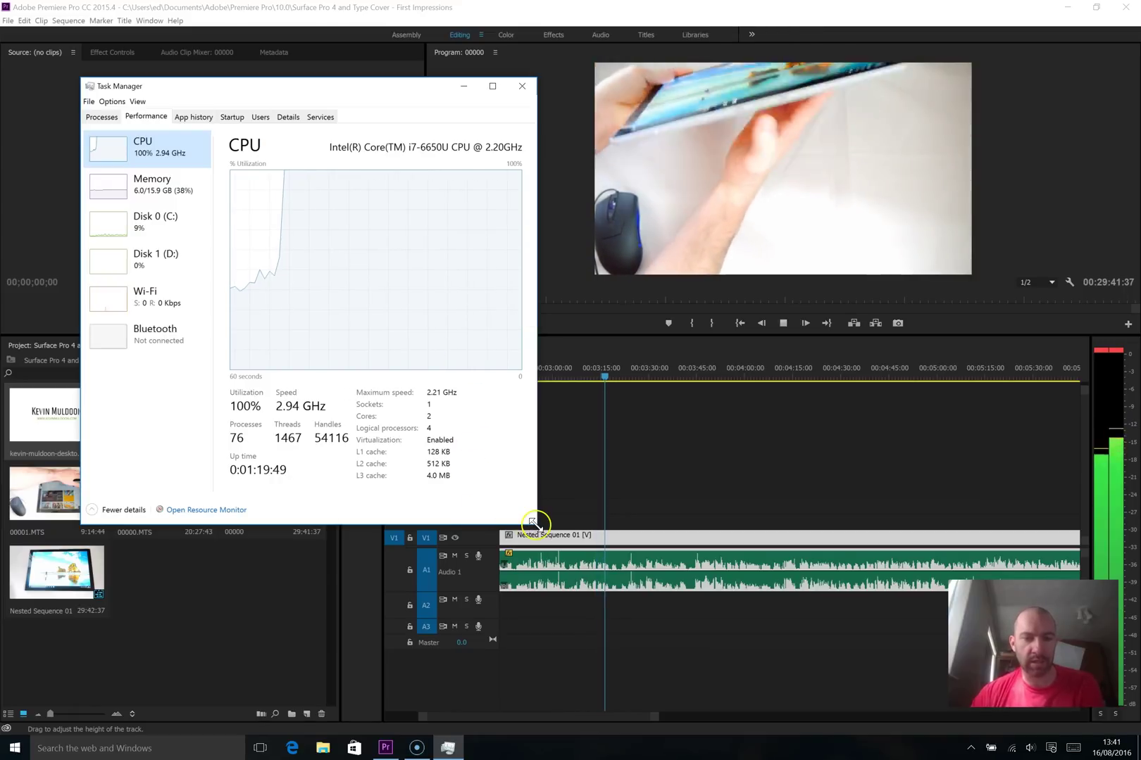
drag(533, 524, 565, 573)
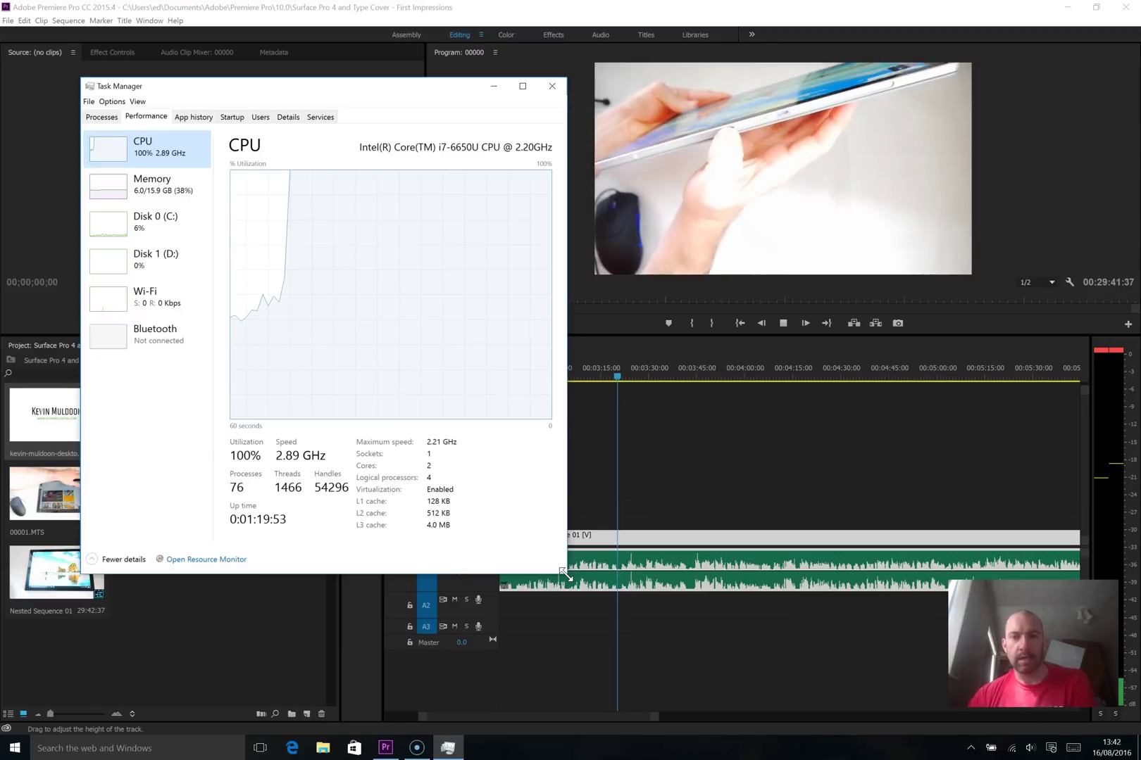
click(578, 577)
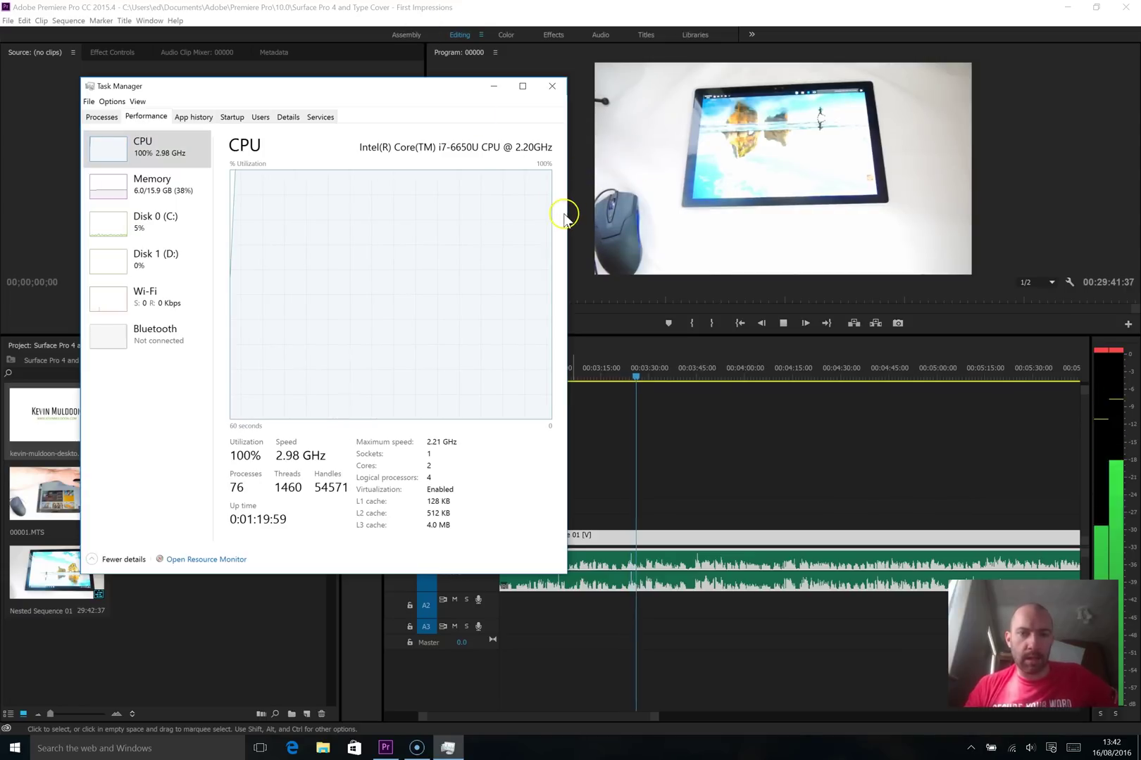
drag(567, 217, 377, 218)
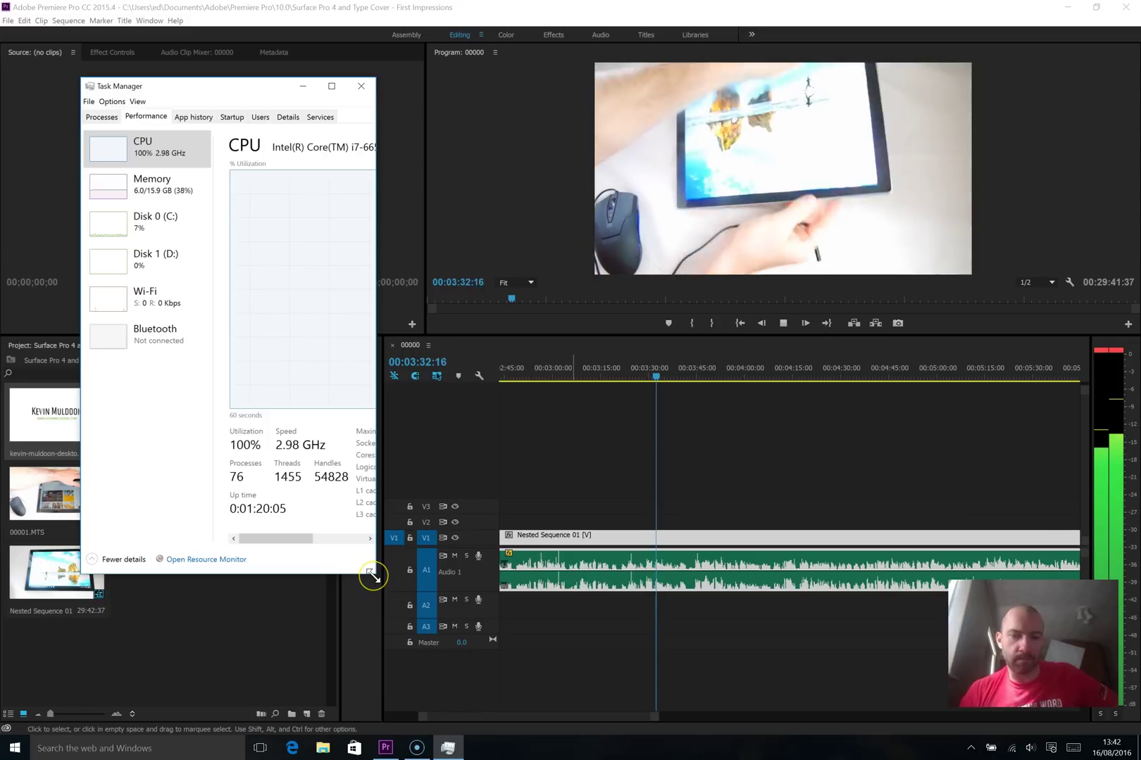
click(783, 325)
click(590, 666)
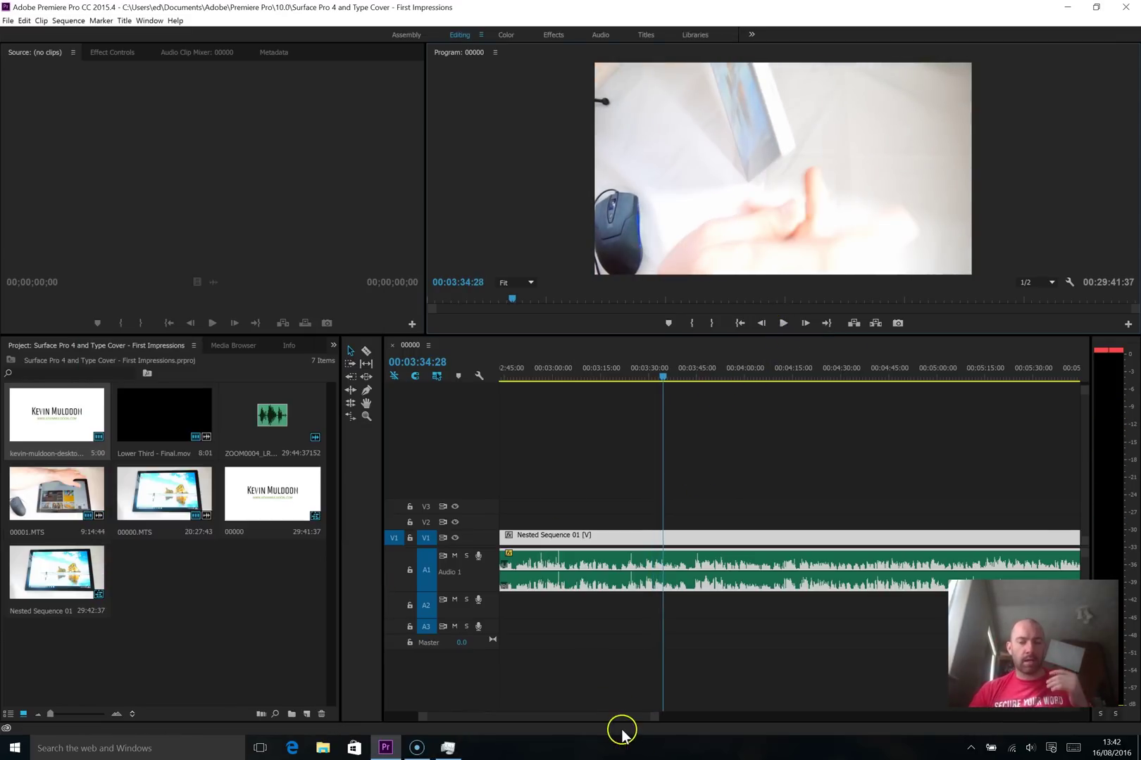
- Play the closing part of the sequence and examine CPU load in Task Manager's performance graph and process list until the end
drag(631, 719, 922, 712)
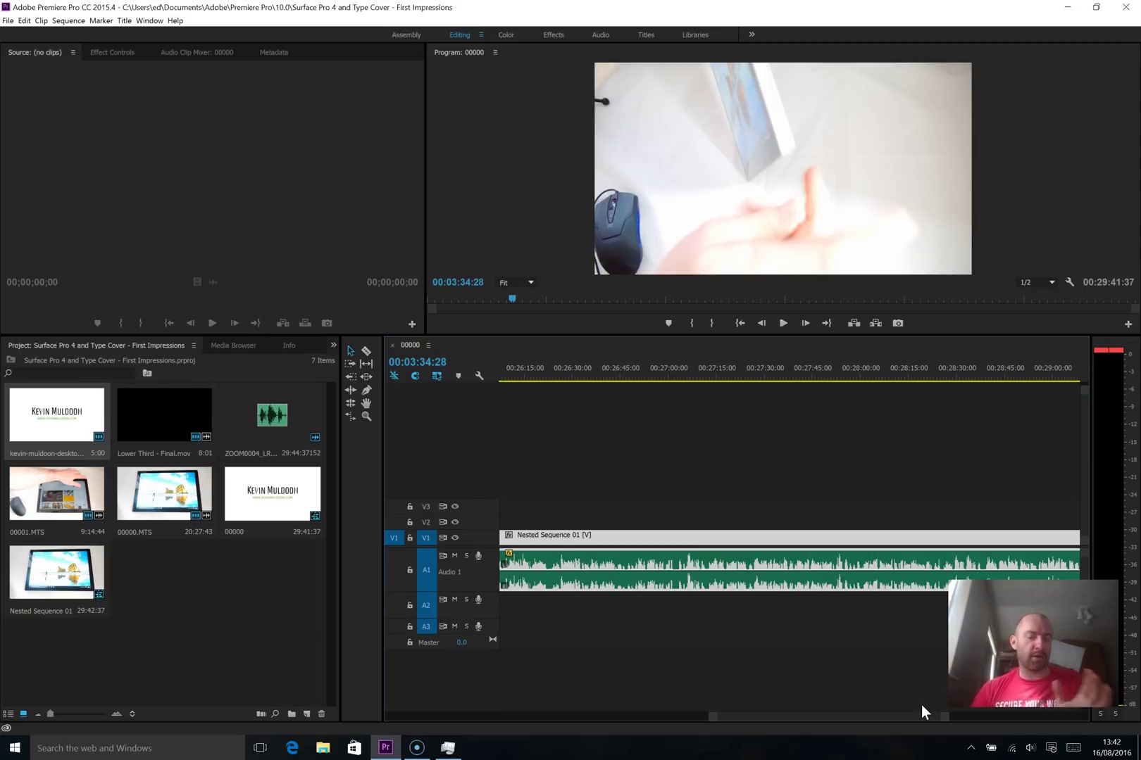
mouse_move(921, 705)
mouse_down()
mouse_move(959, 713)
mouse_move(939, 715)
mouse_up()
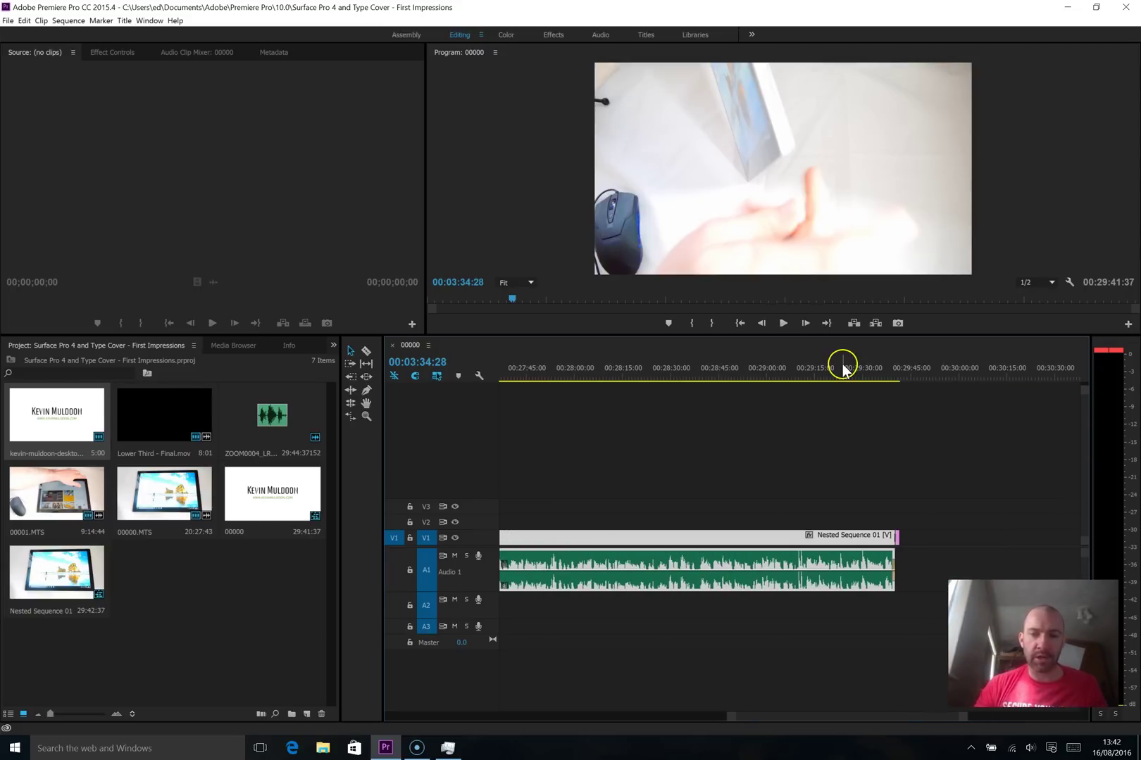
click(783, 324)
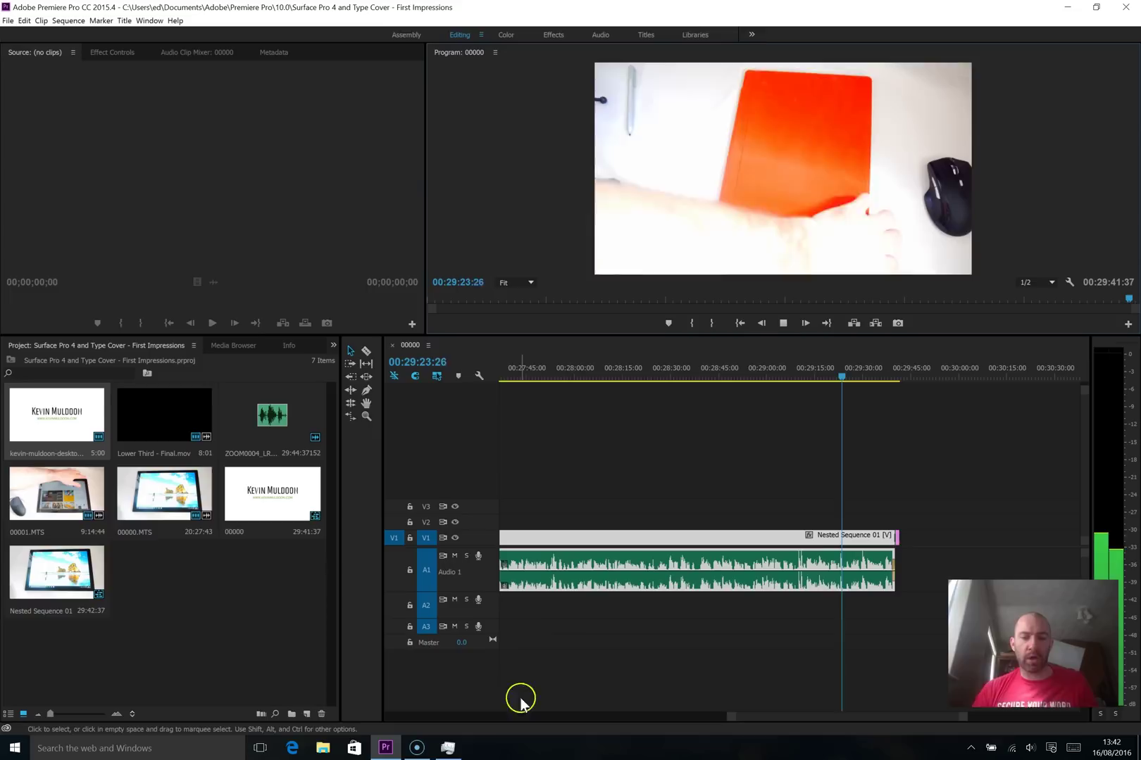
click(451, 749)
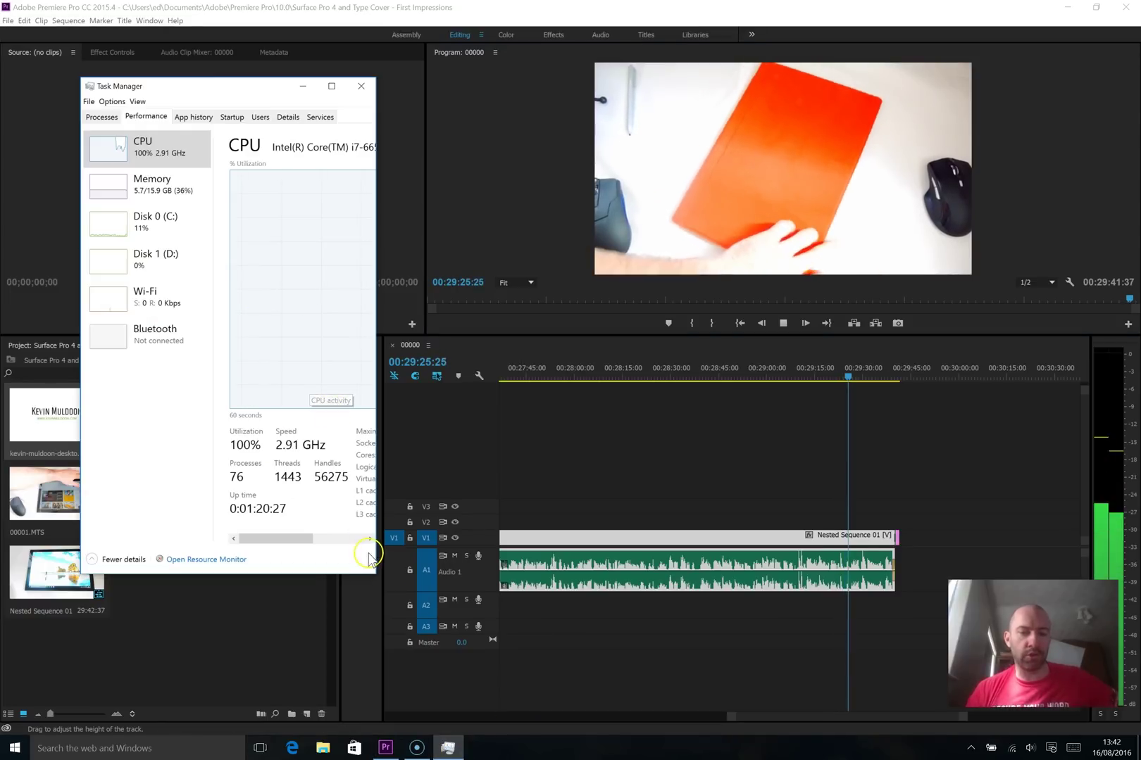
drag(373, 572, 521, 638)
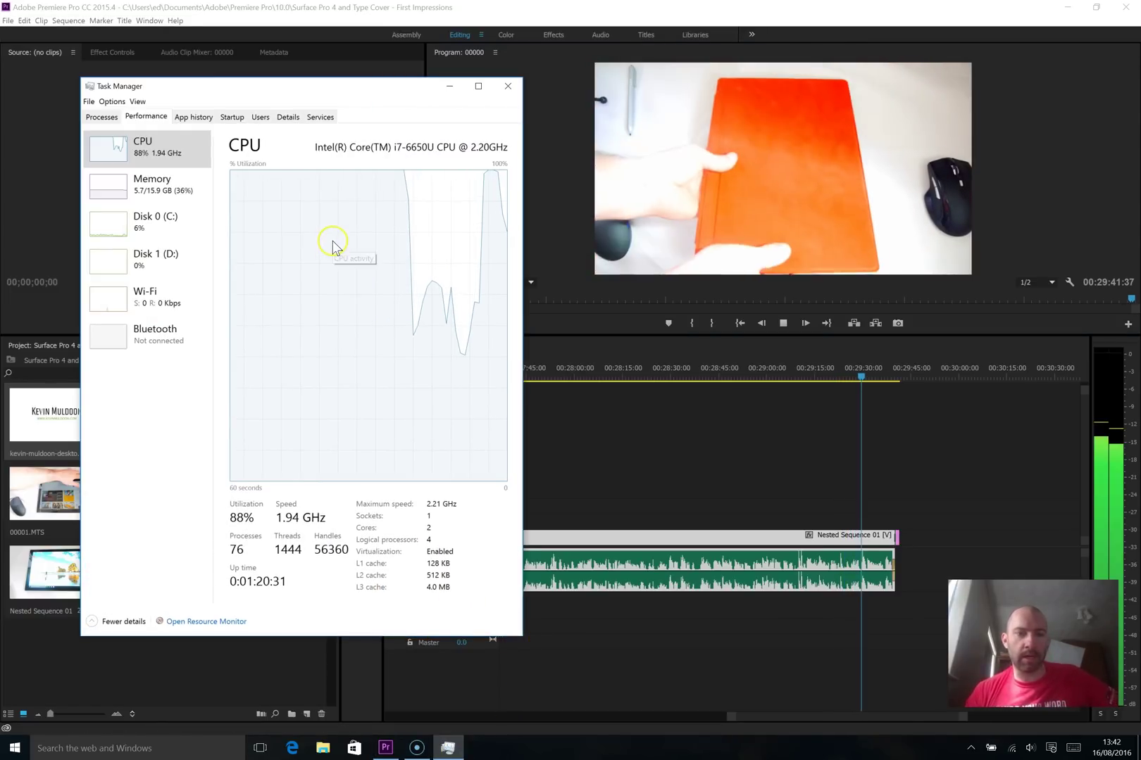
click(102, 117)
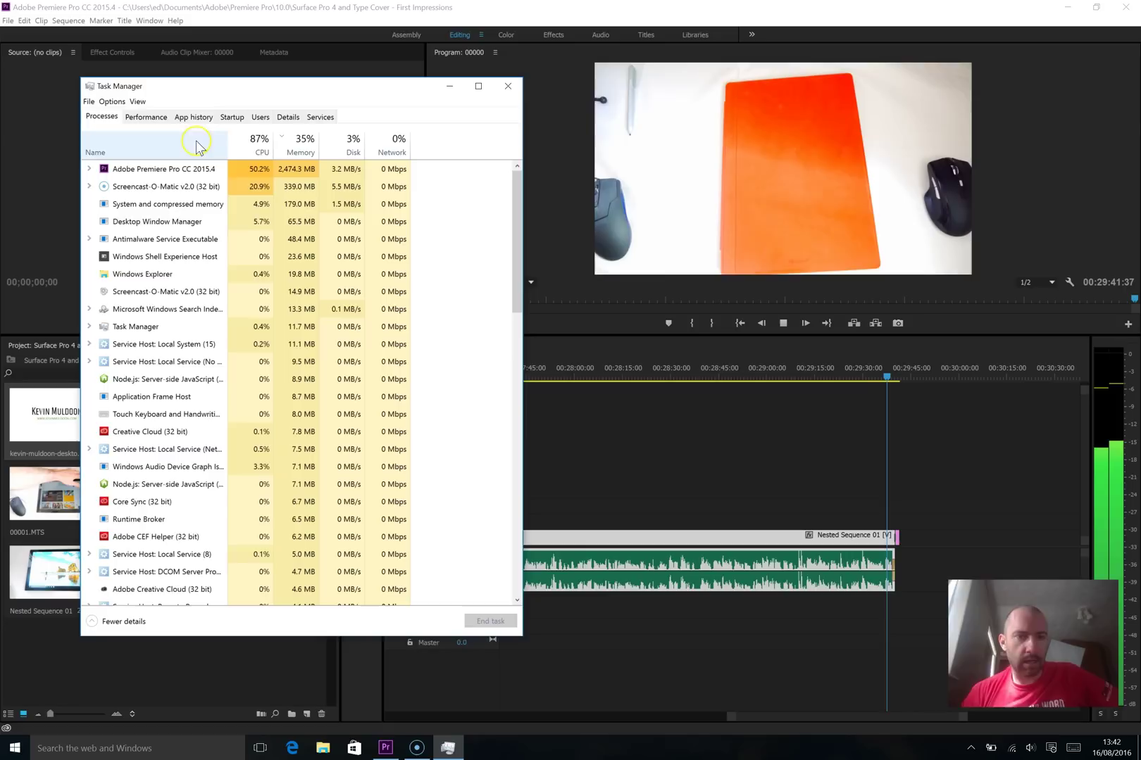
click(148, 118)
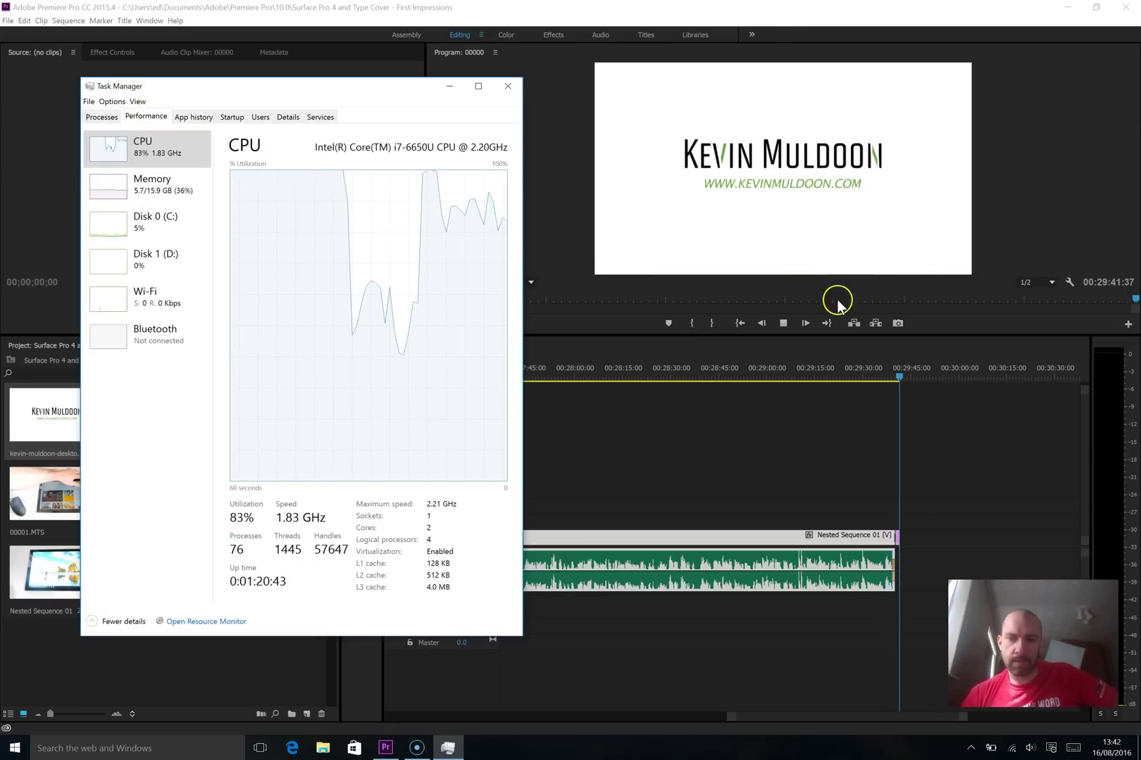
click(784, 323)
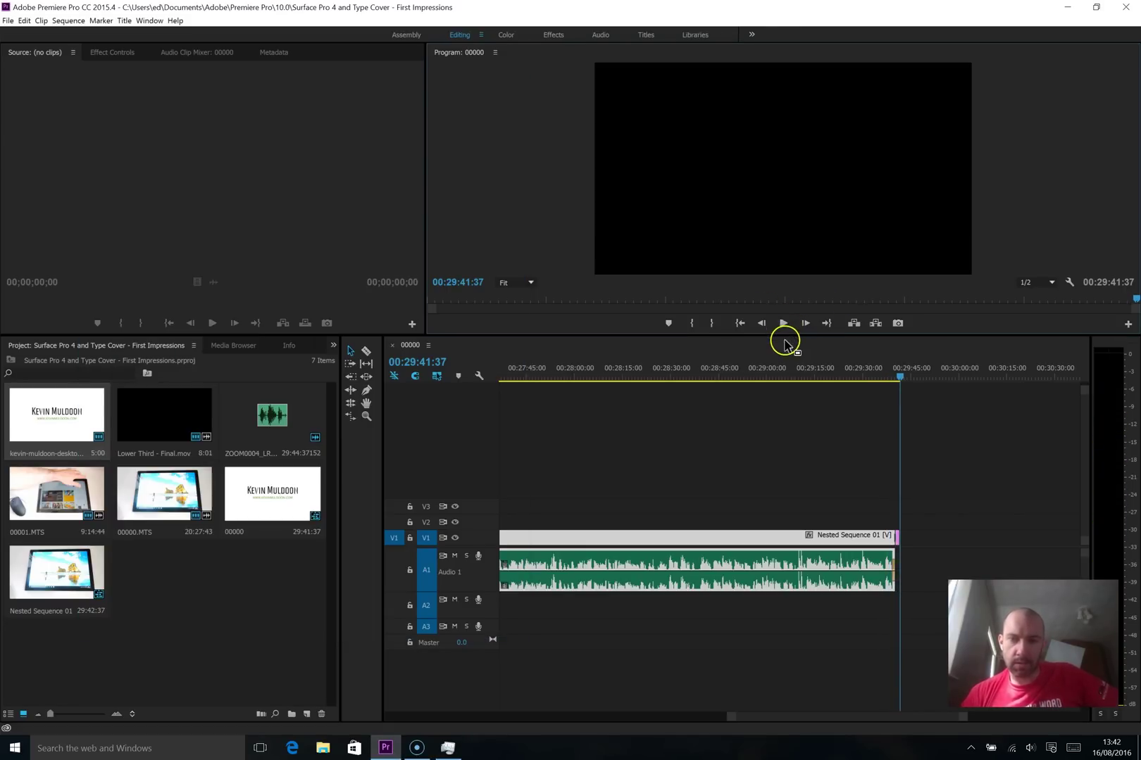
- Play the outro transition from 00:29:38:38 to the end and check the CPU graph in Task Manager
drag(967, 722, 900, 720)
click(732, 375)
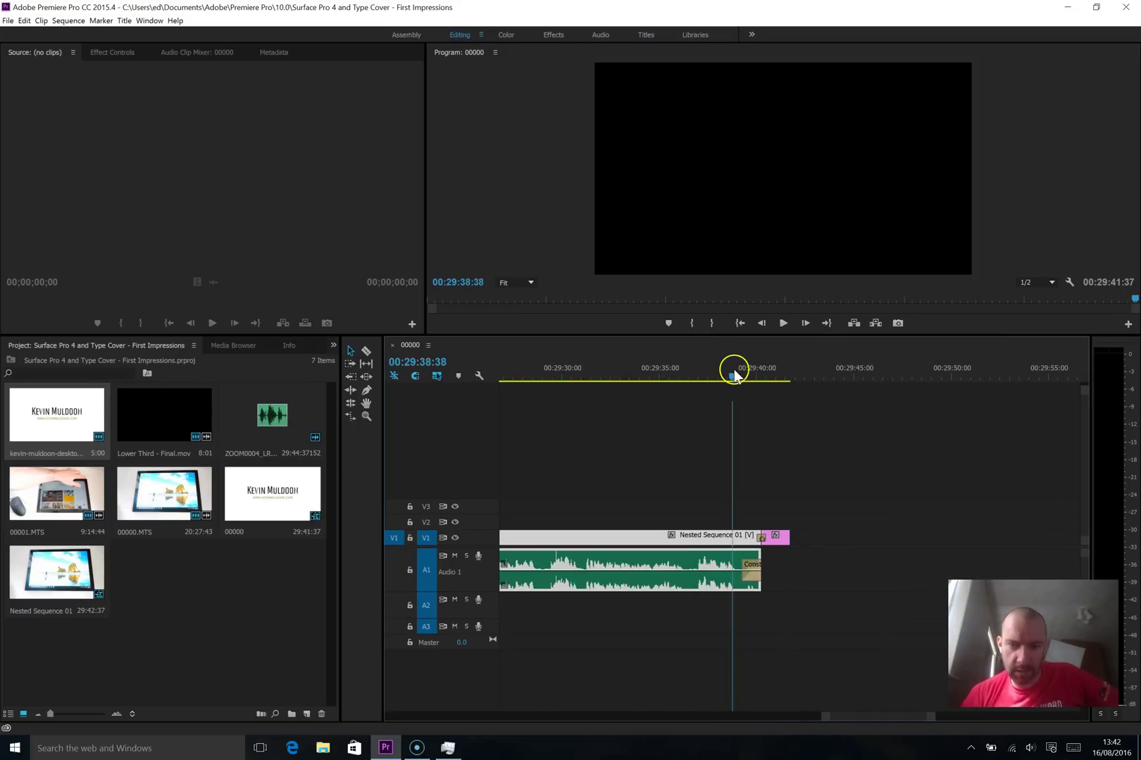
click(784, 323)
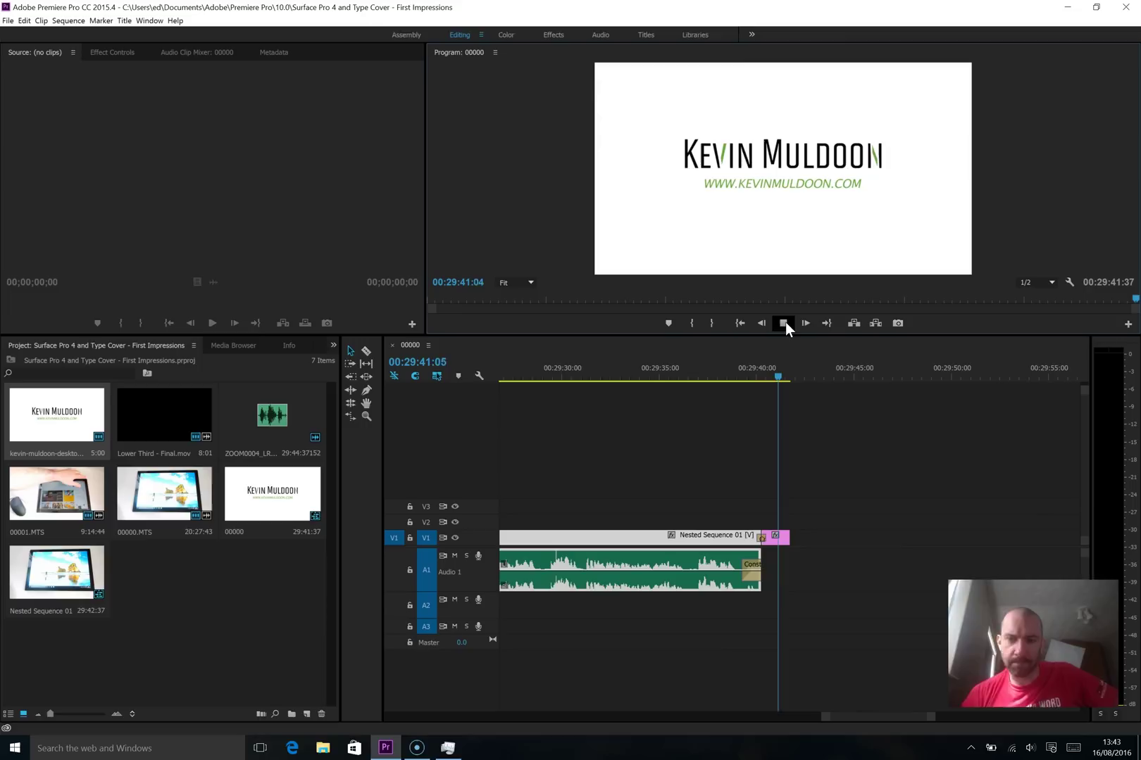
click(450, 749)
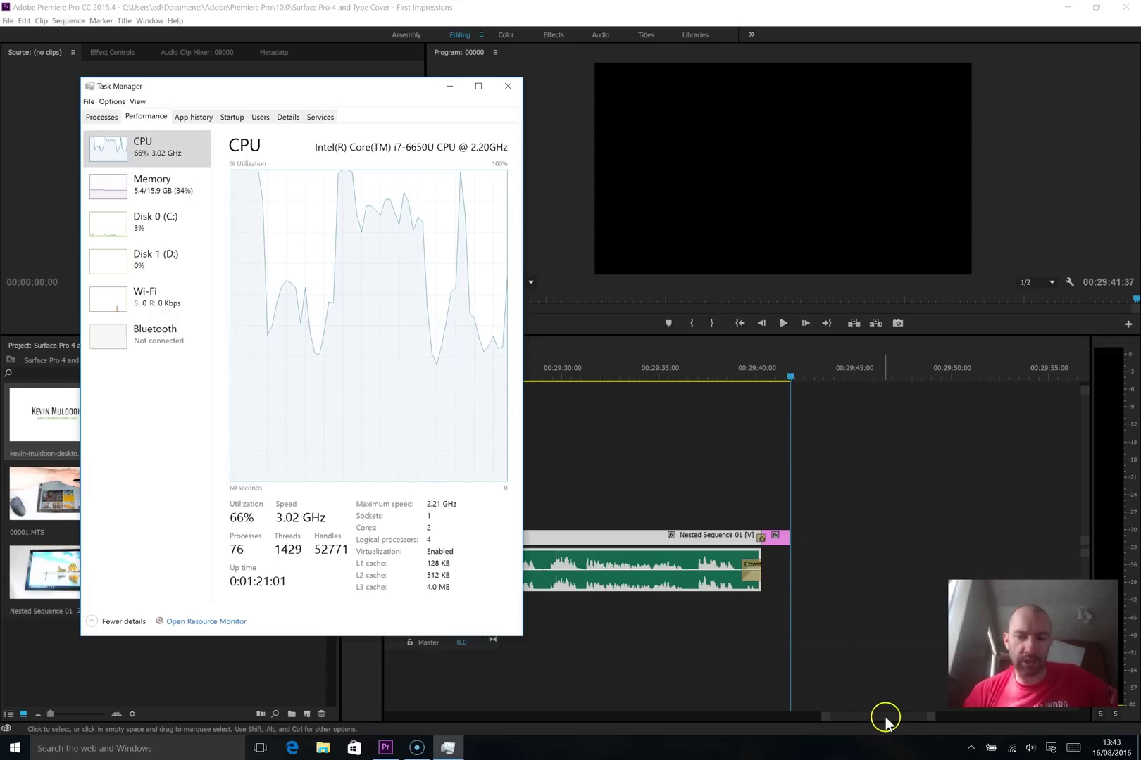
- Fit the whole sequence into the timeline view and save the project
drag(820, 719, 375, 725)
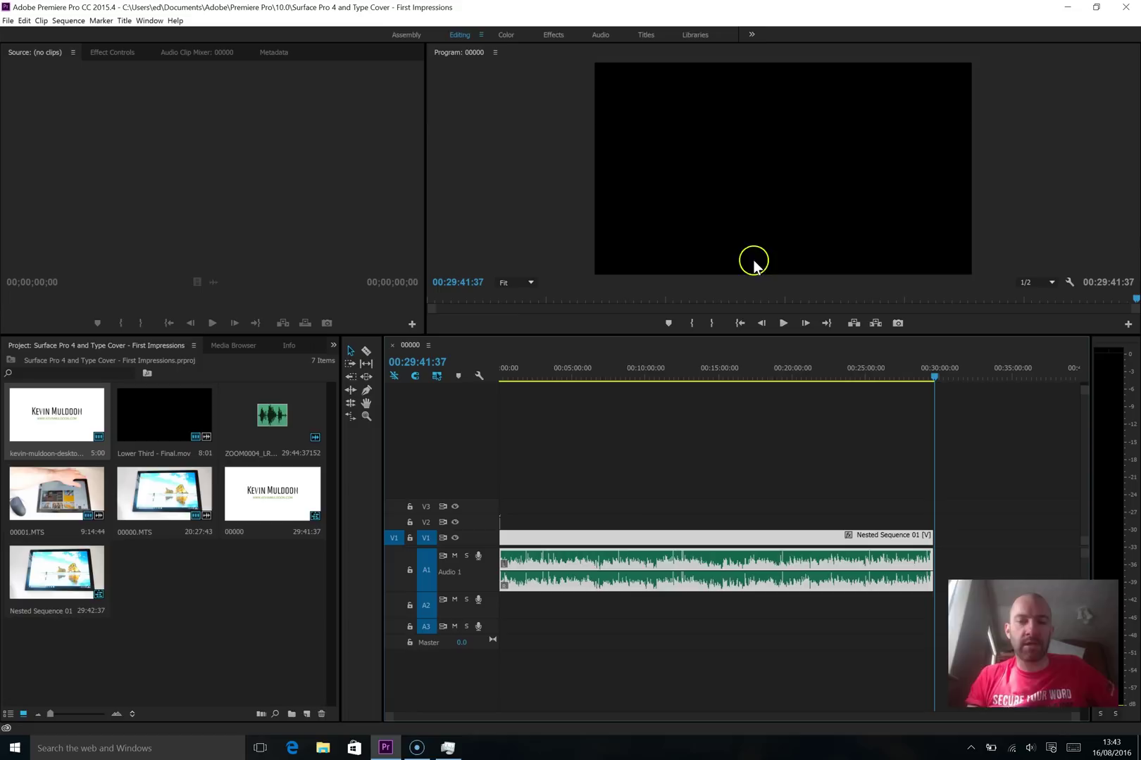
click(9, 21)
click(70, 103)
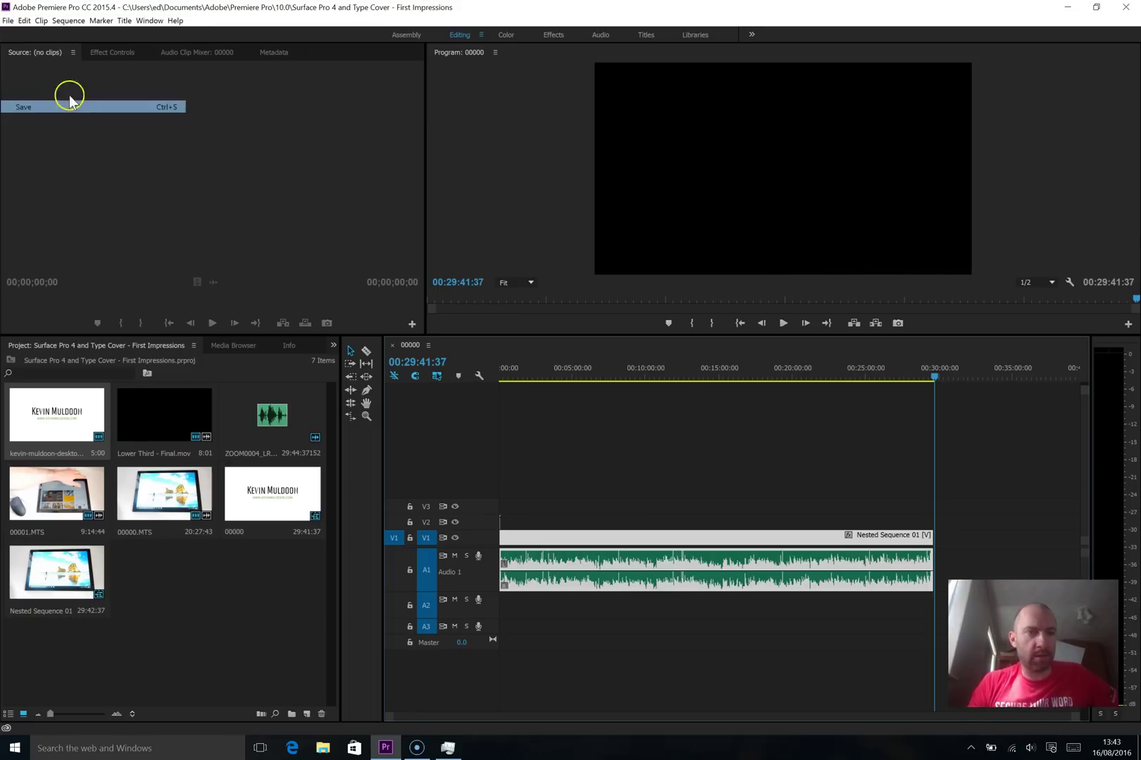
- Open the media export settings for the finished sequence
click(8, 21)
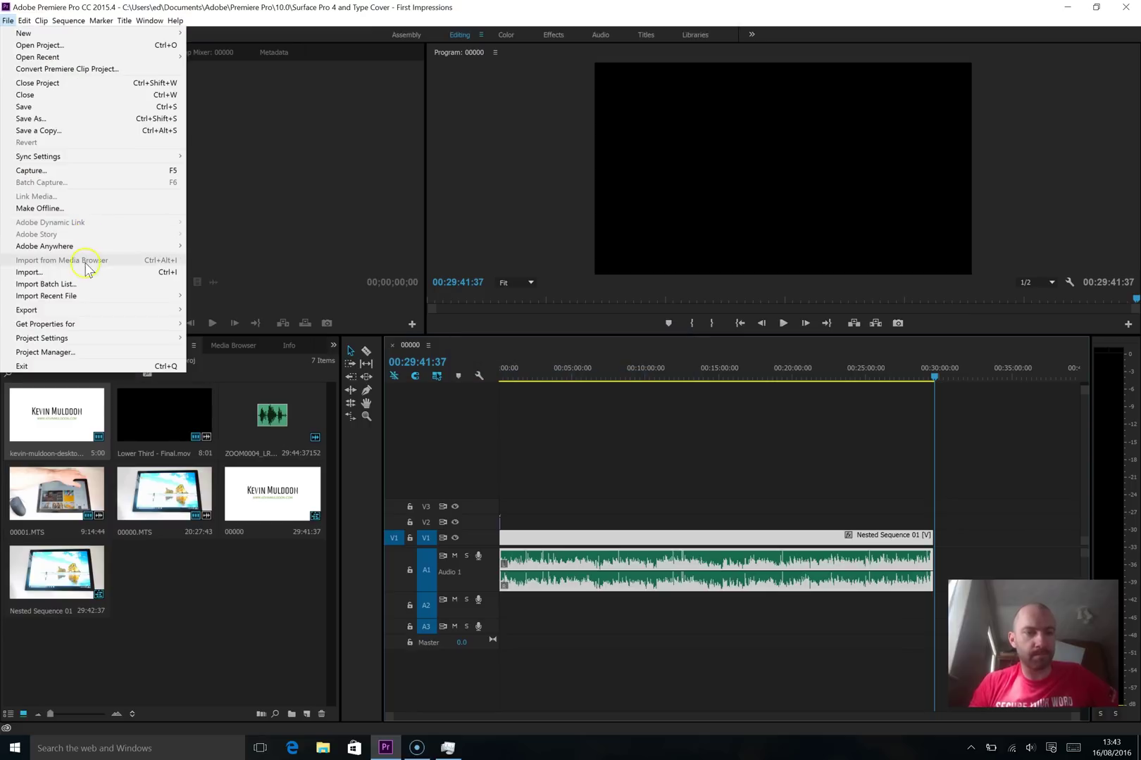
mouse_move(70, 317)
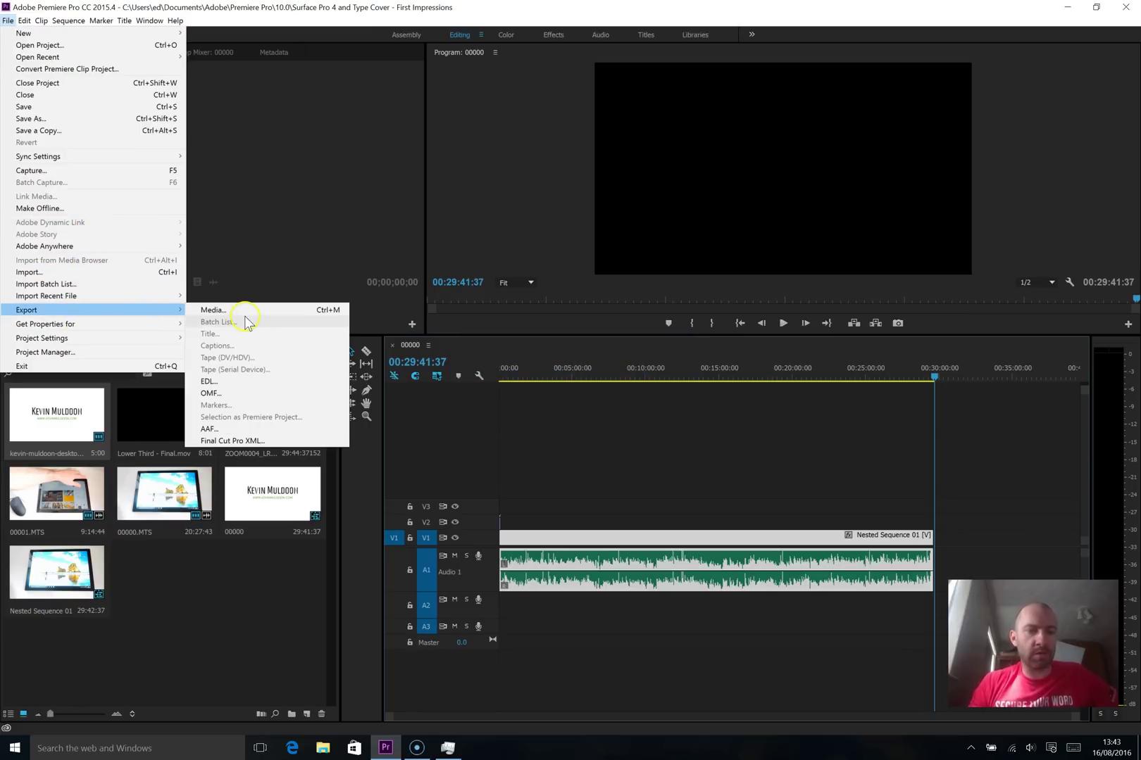
click(261, 312)
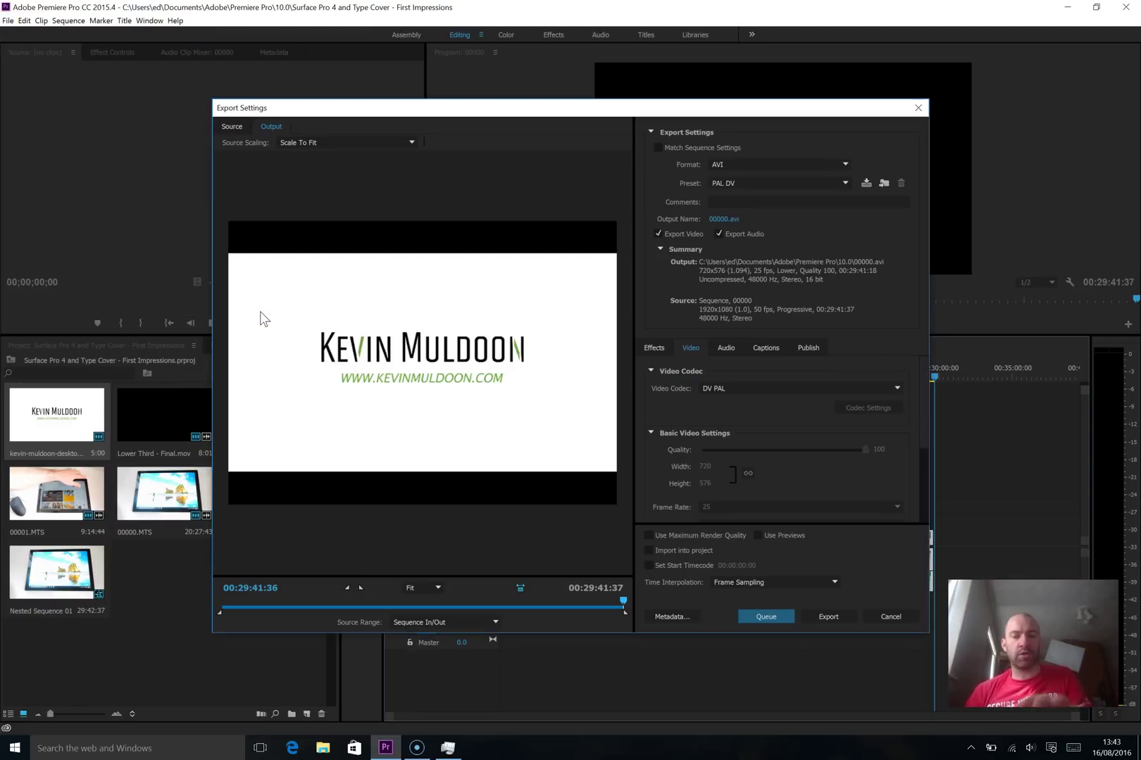
- Look through the available export formats and AVI presets, and try matching the sequence settings
click(755, 164)
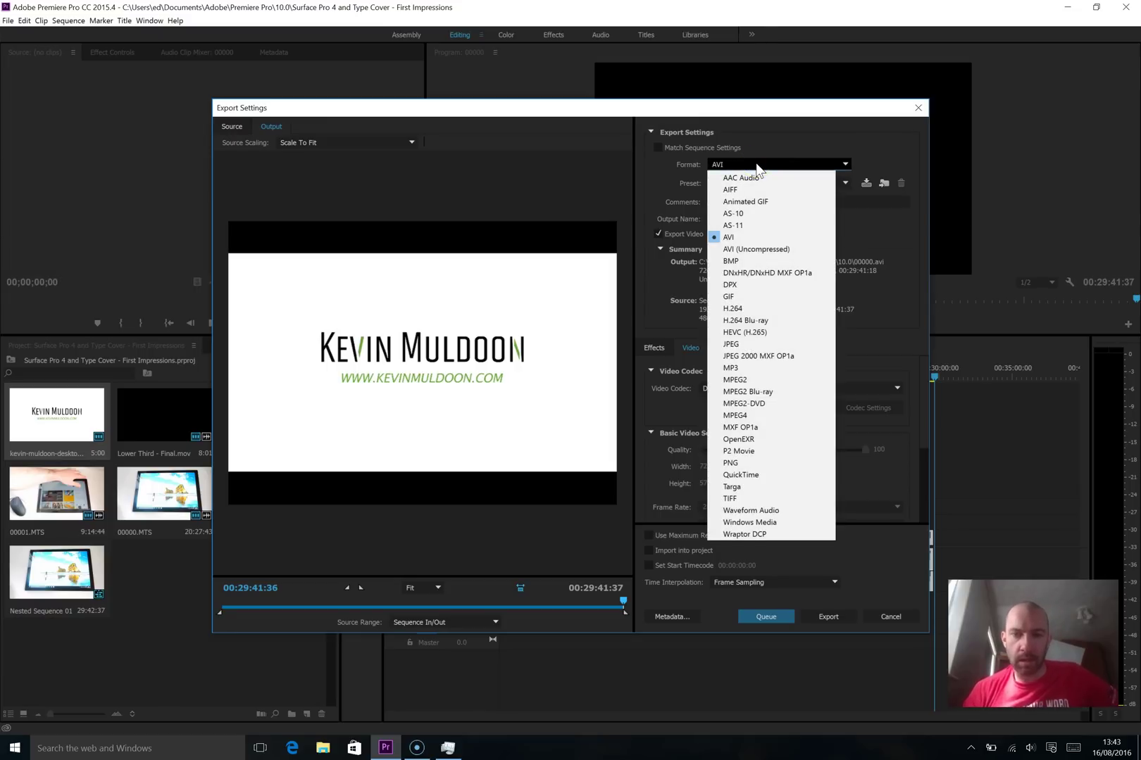
click(838, 224)
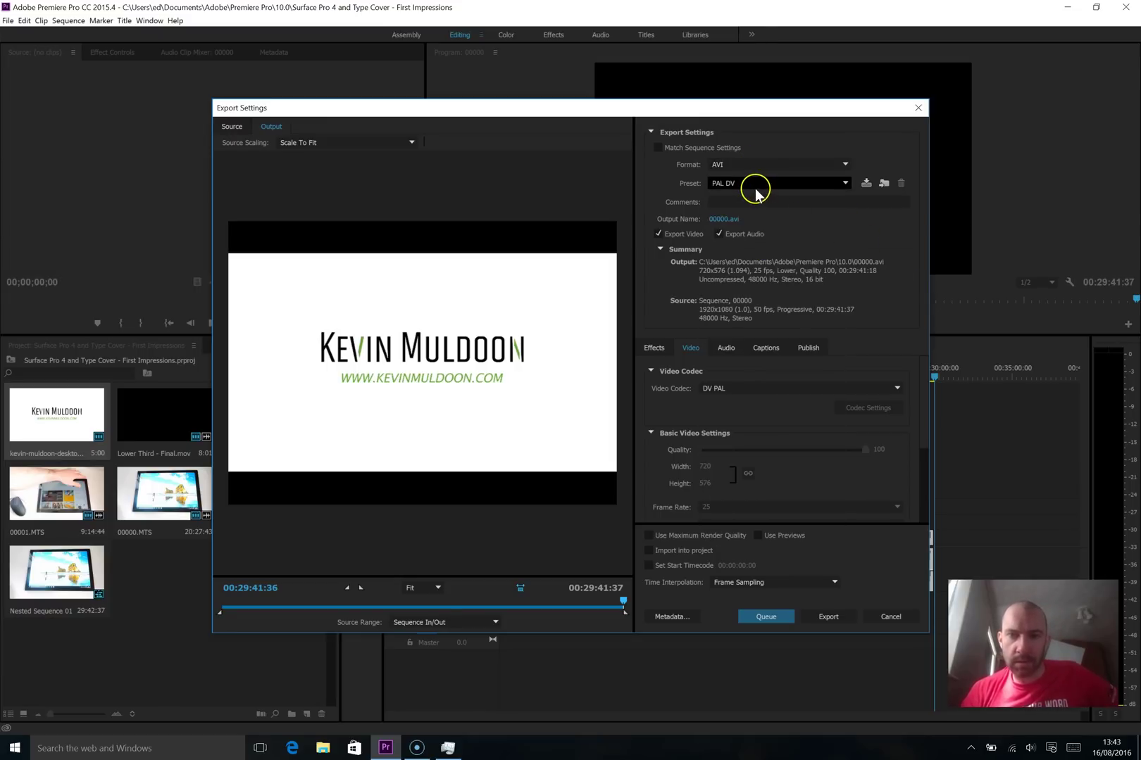
click(754, 189)
click(851, 246)
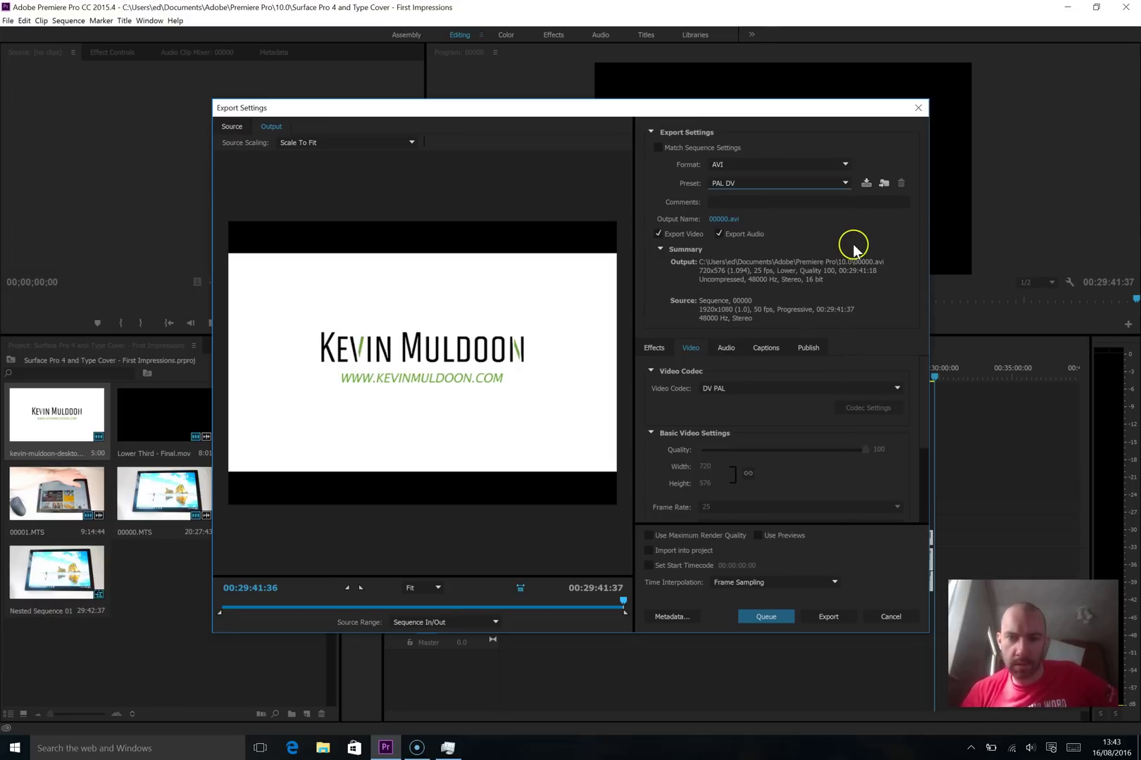
click(657, 147)
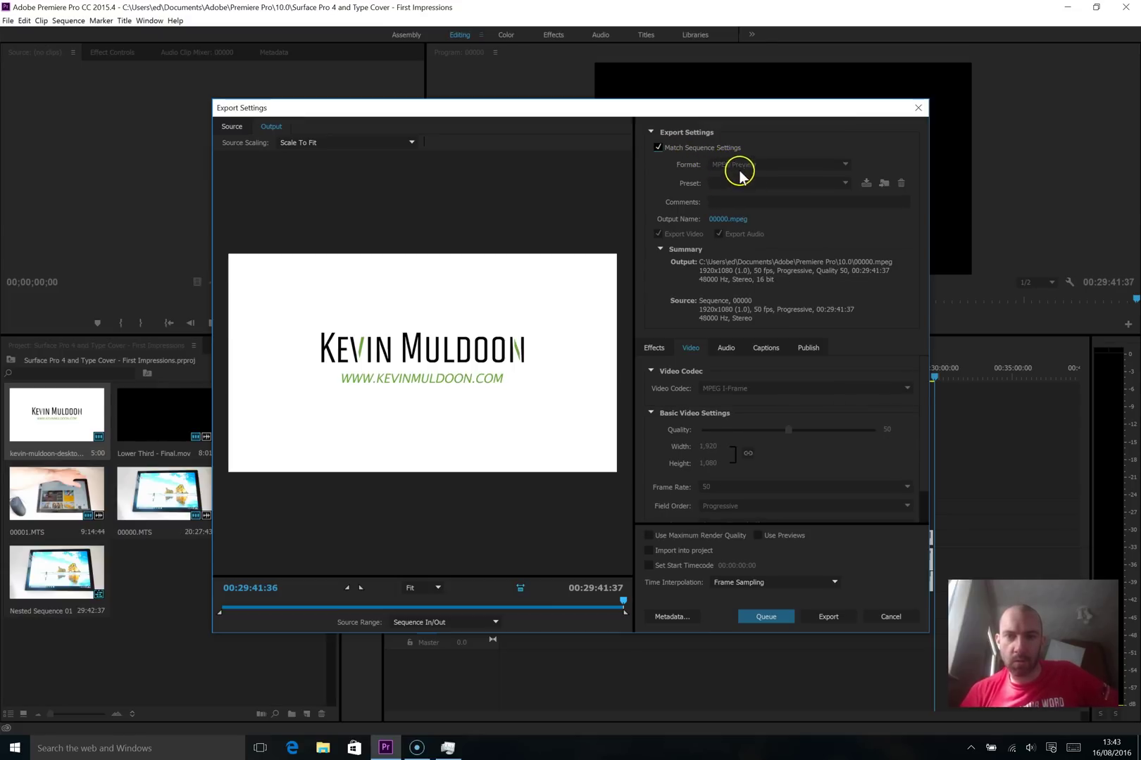
click(658, 147)
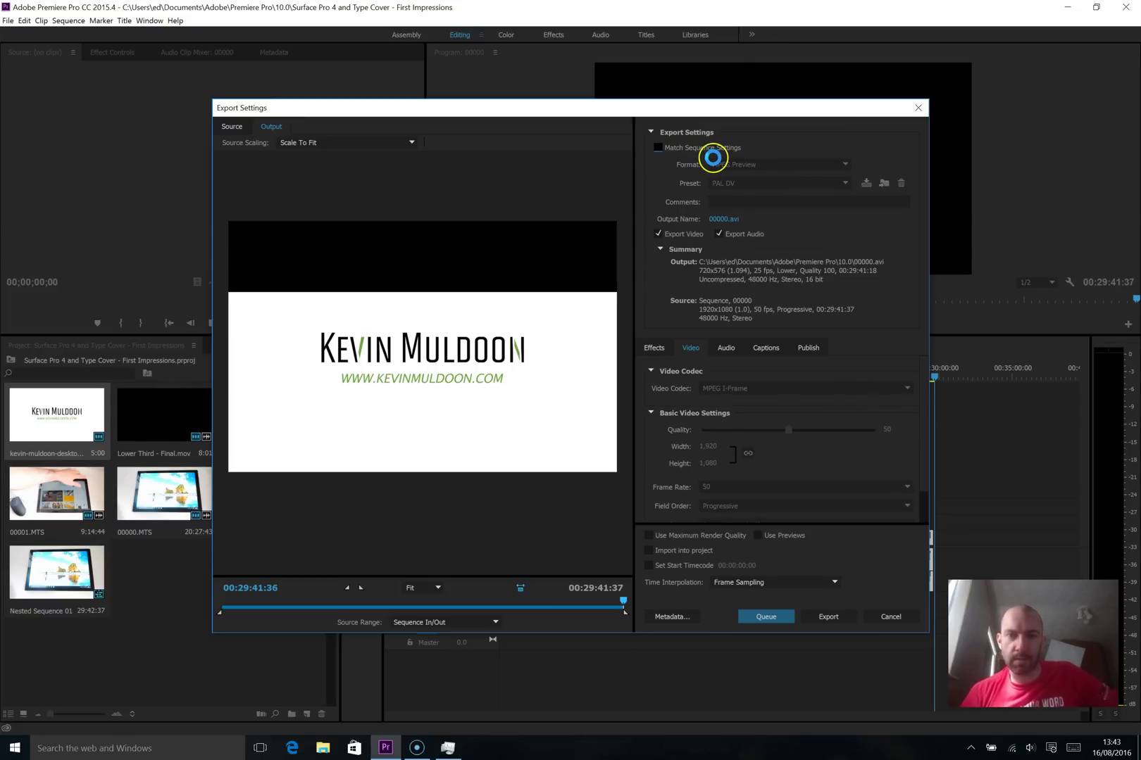
click(744, 181)
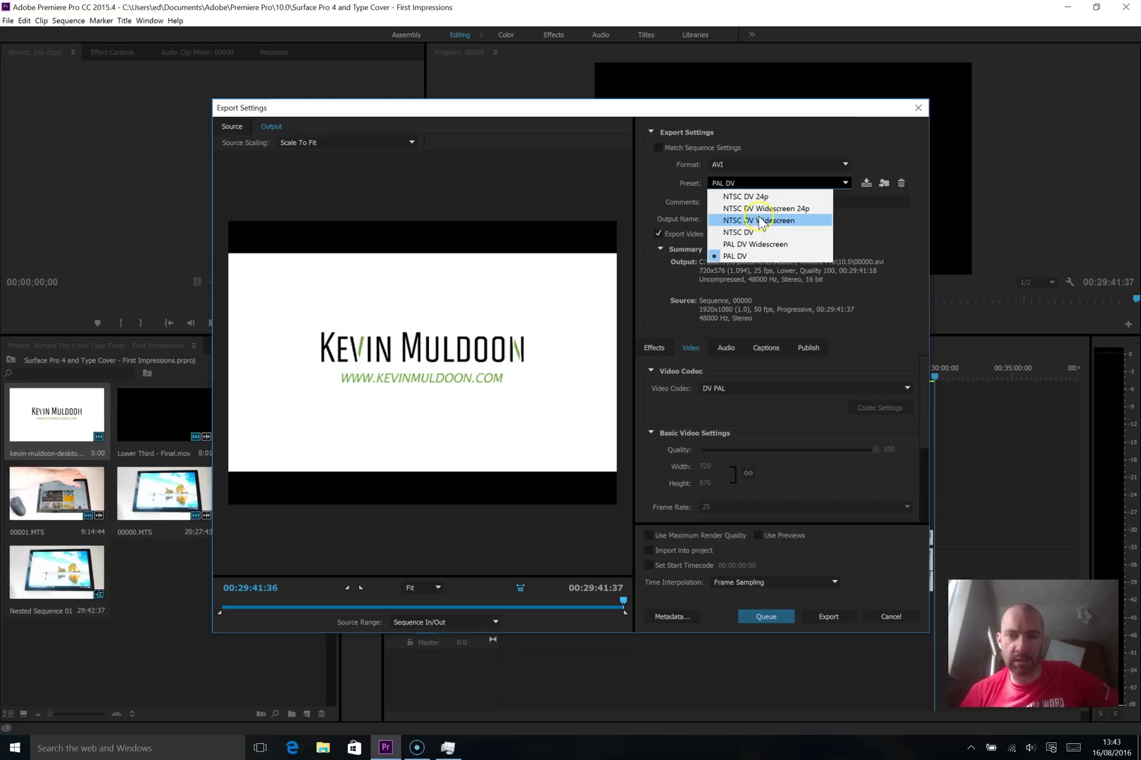
click(876, 242)
click(787, 166)
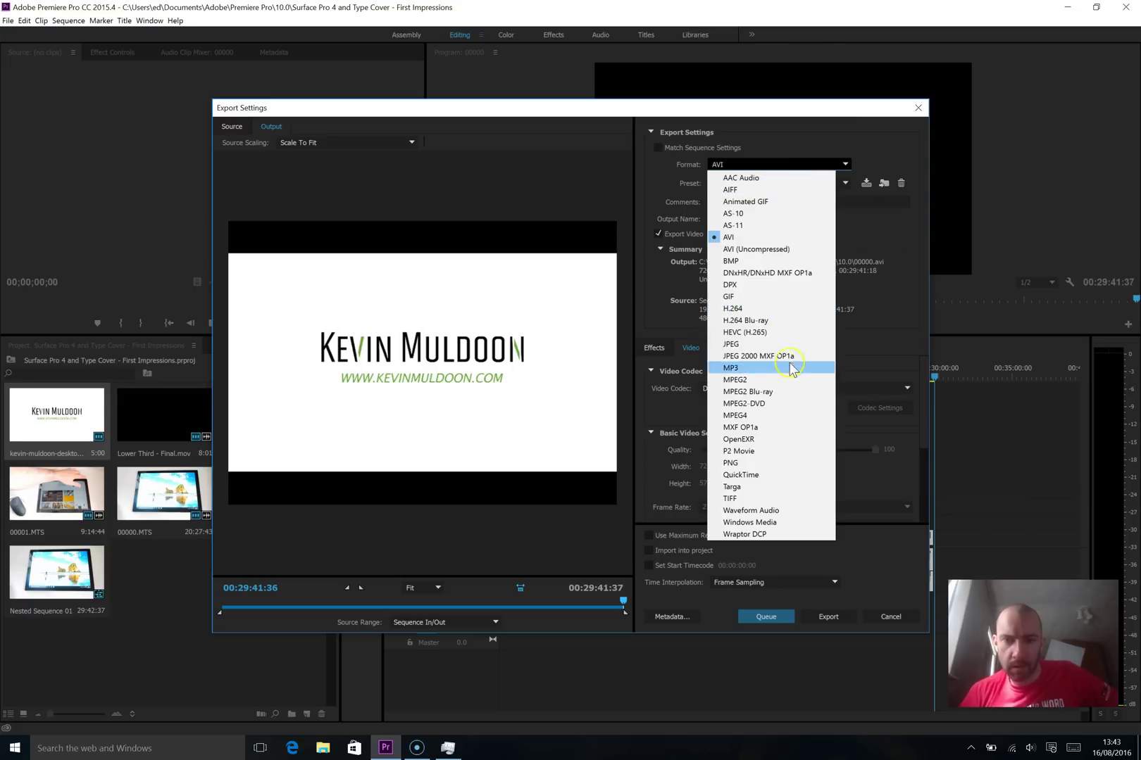
click(862, 255)
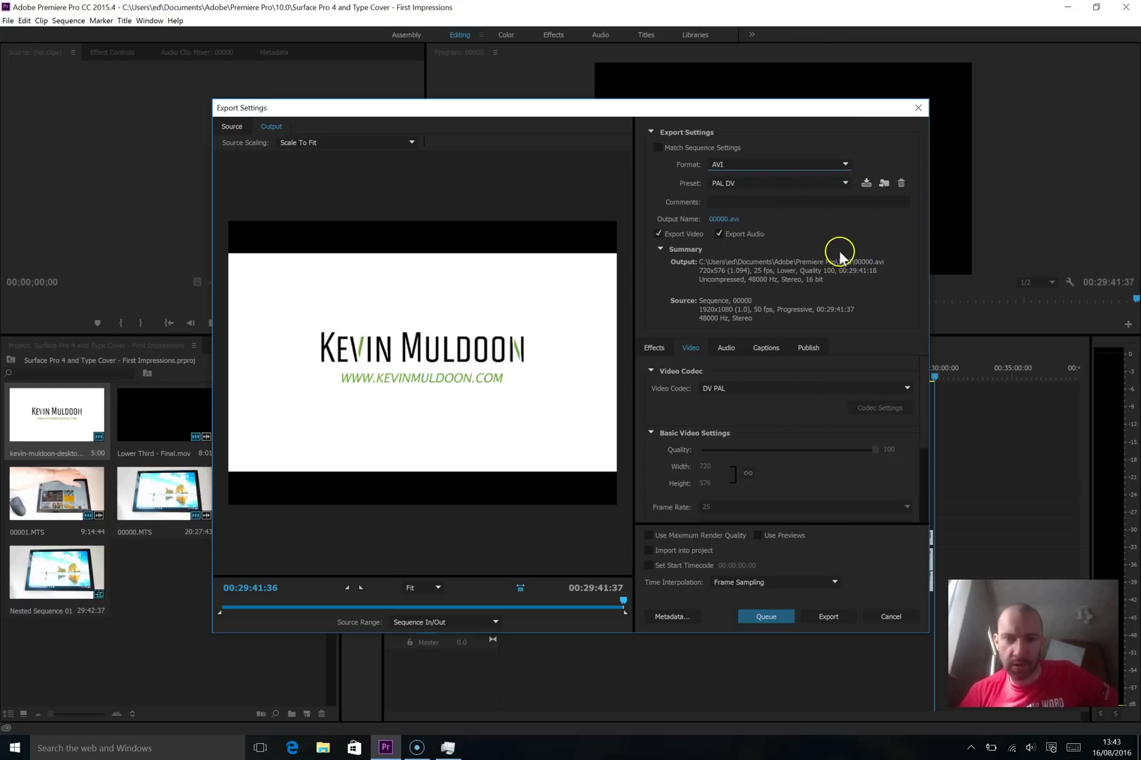
- Start changing the export's output name and location, and browse to the Windows (C:) drive
click(721, 219)
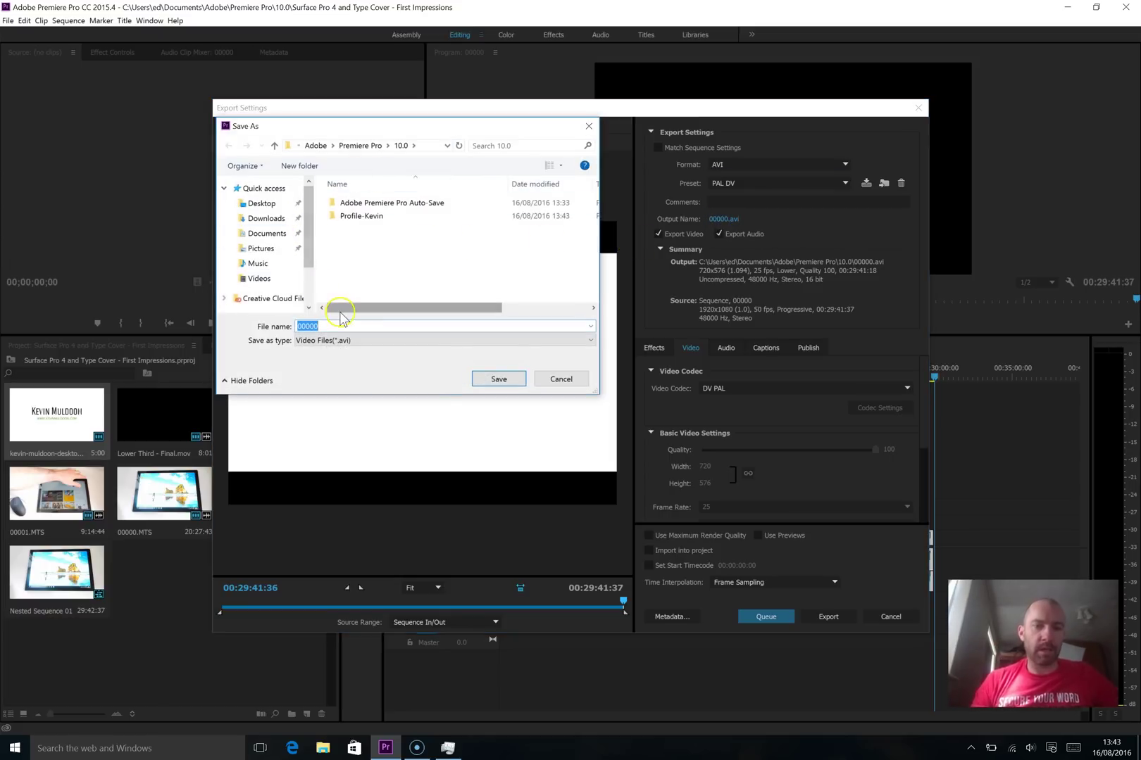
scroll(304, 224, down, 3)
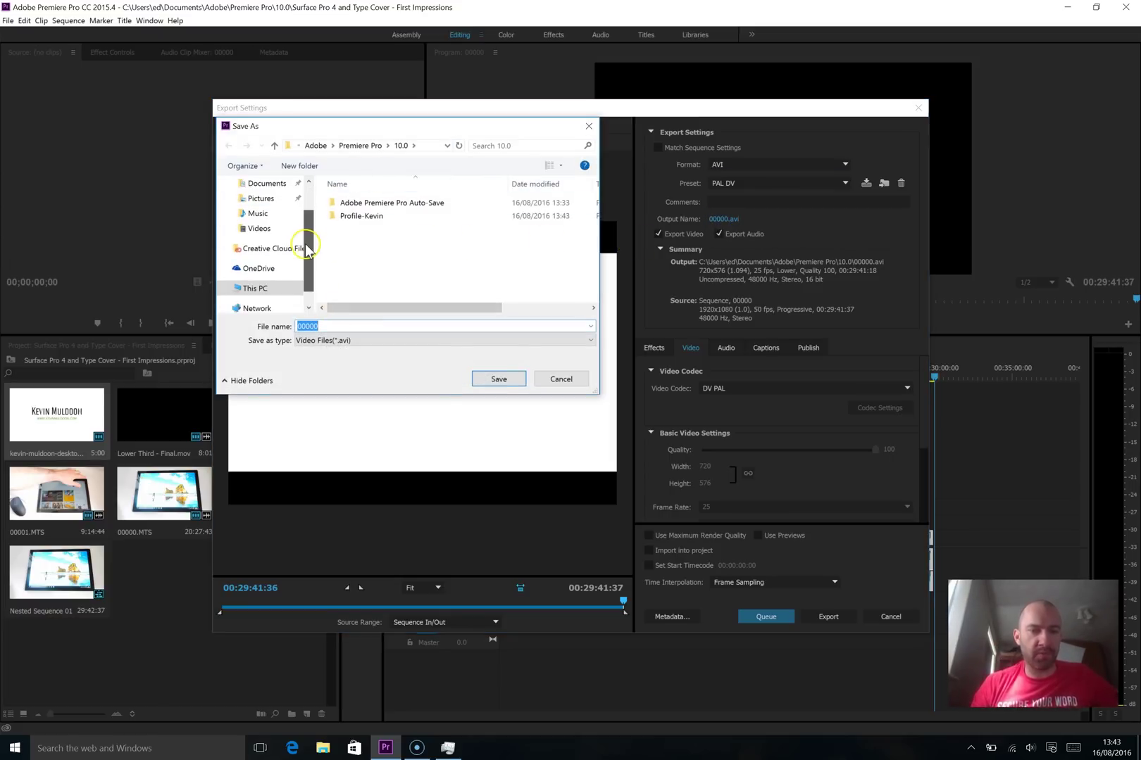
click(261, 274)
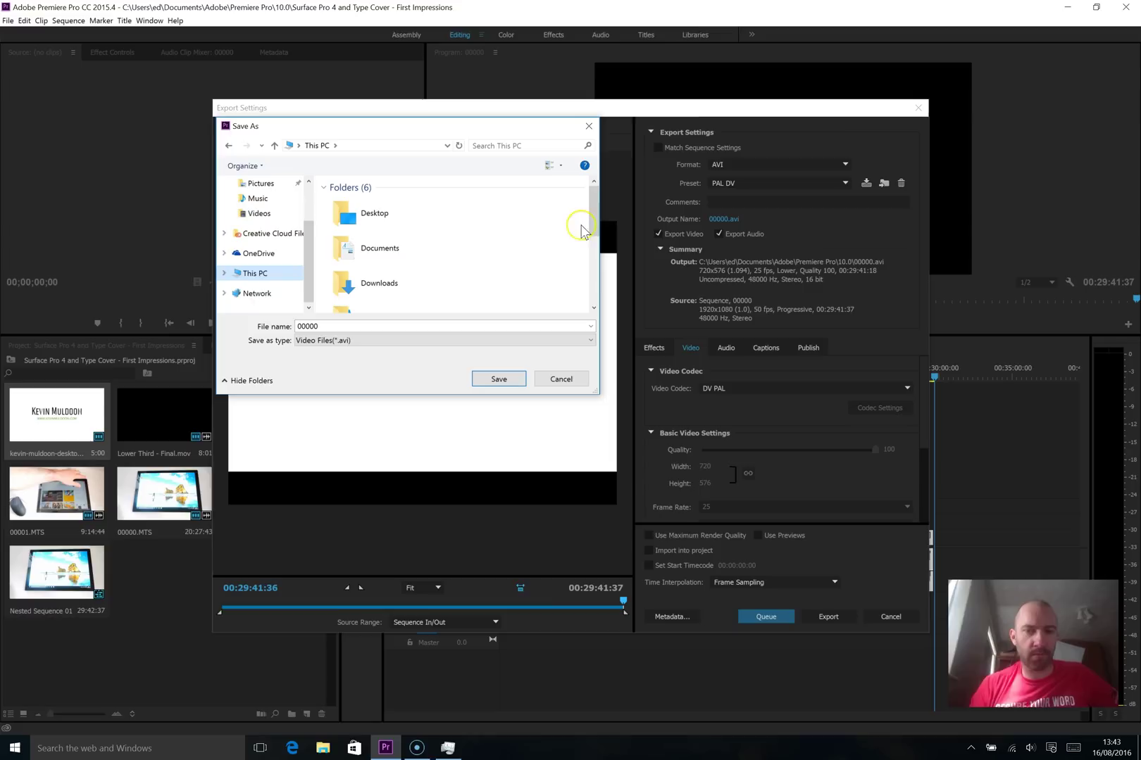
drag(593, 216, 576, 289)
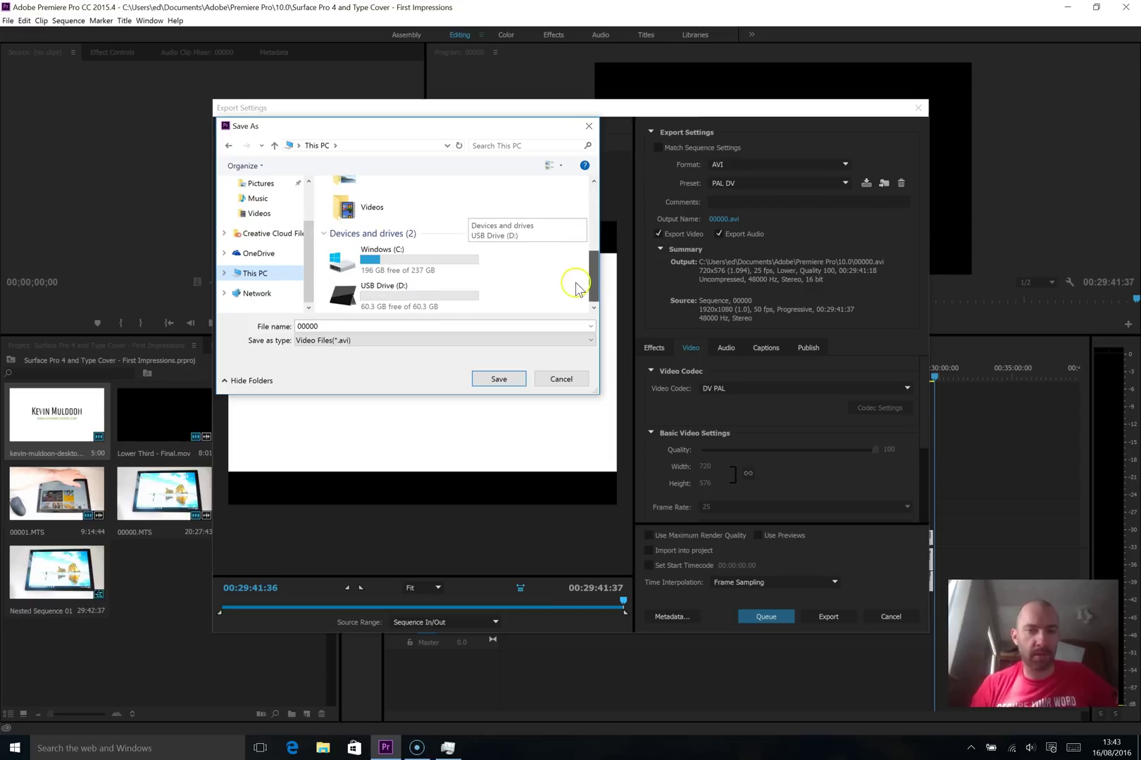
double_click(428, 262)
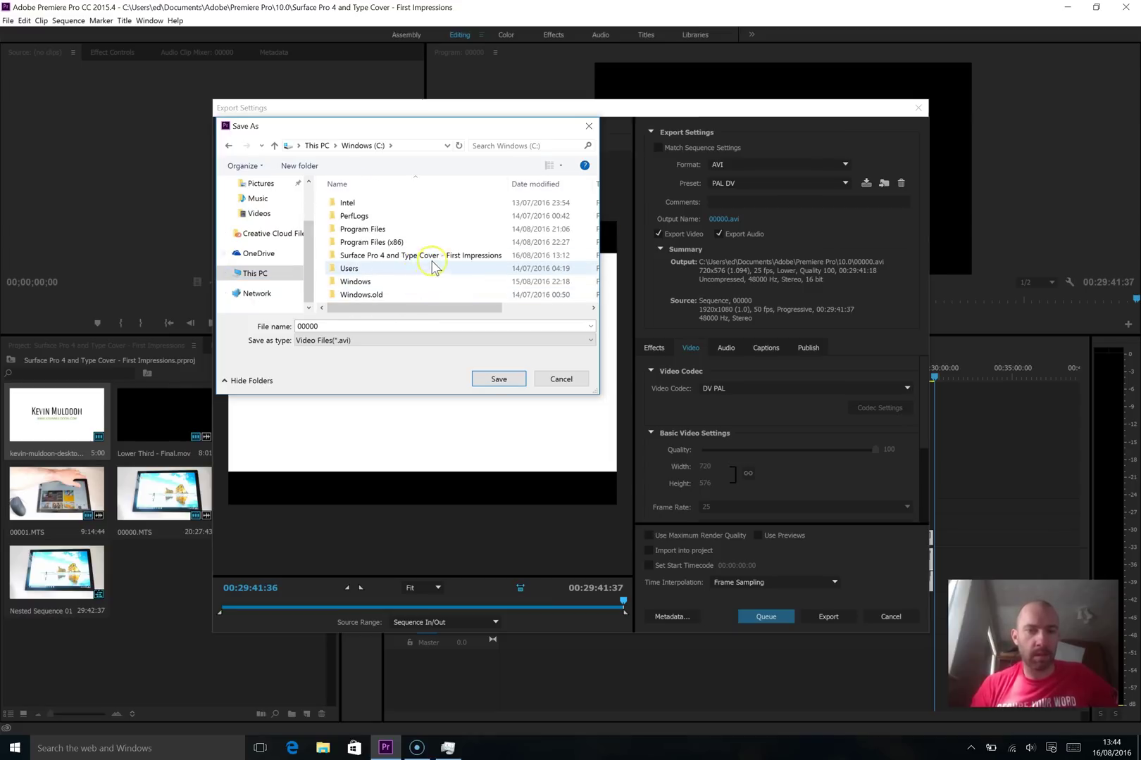
- Save the output as "Surface Pro 4 and Type Cover - First Impressions" inside the folder of that name, reusing the copied folder name
click(438, 256)
right_click(440, 259)
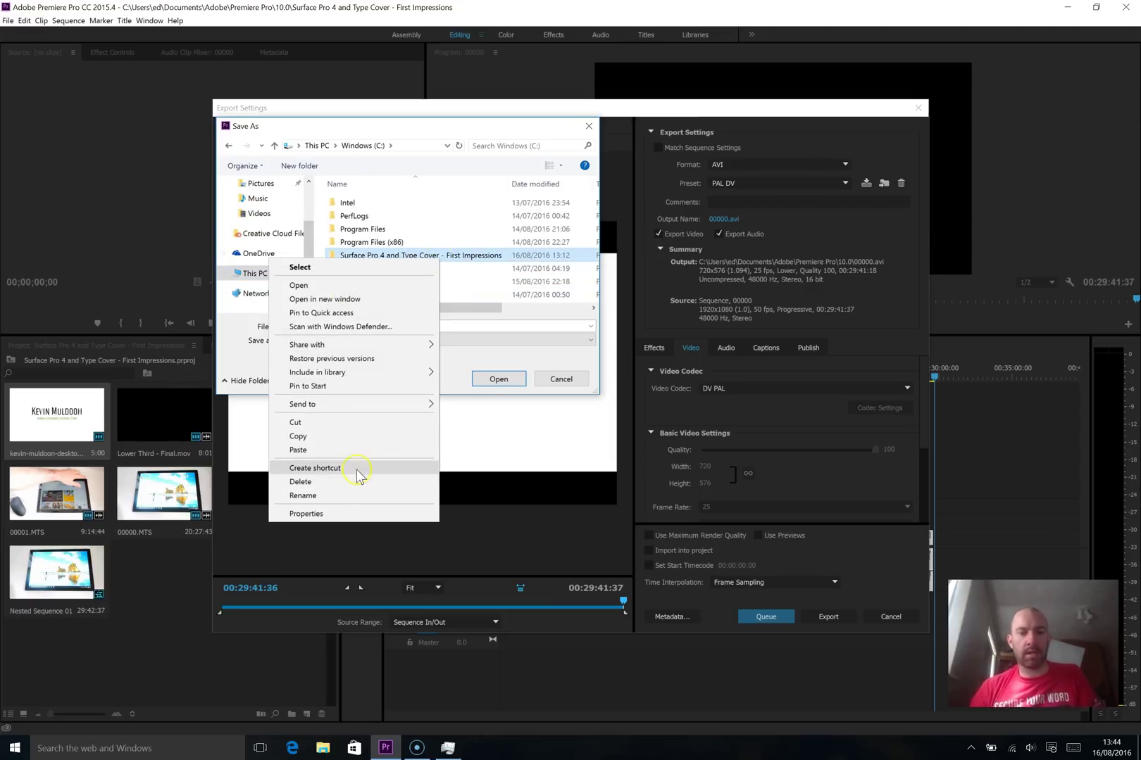
click(351, 490)
key(ctrl+c)
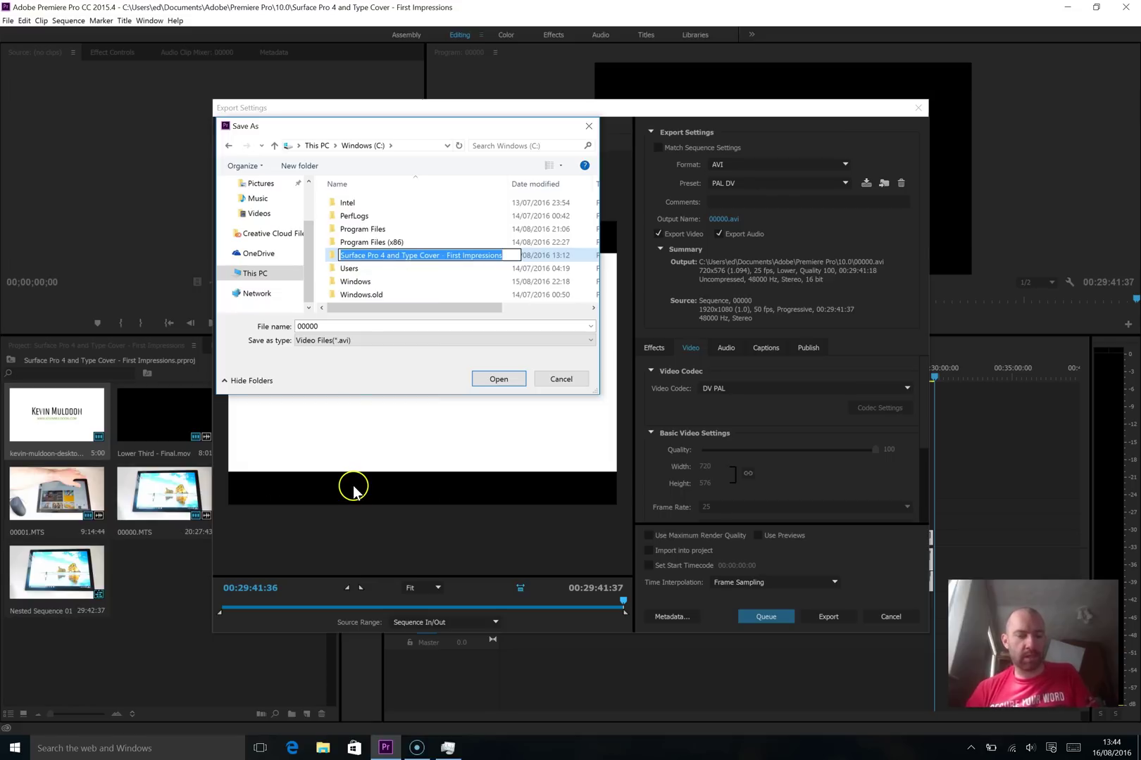
double_click(331, 257)
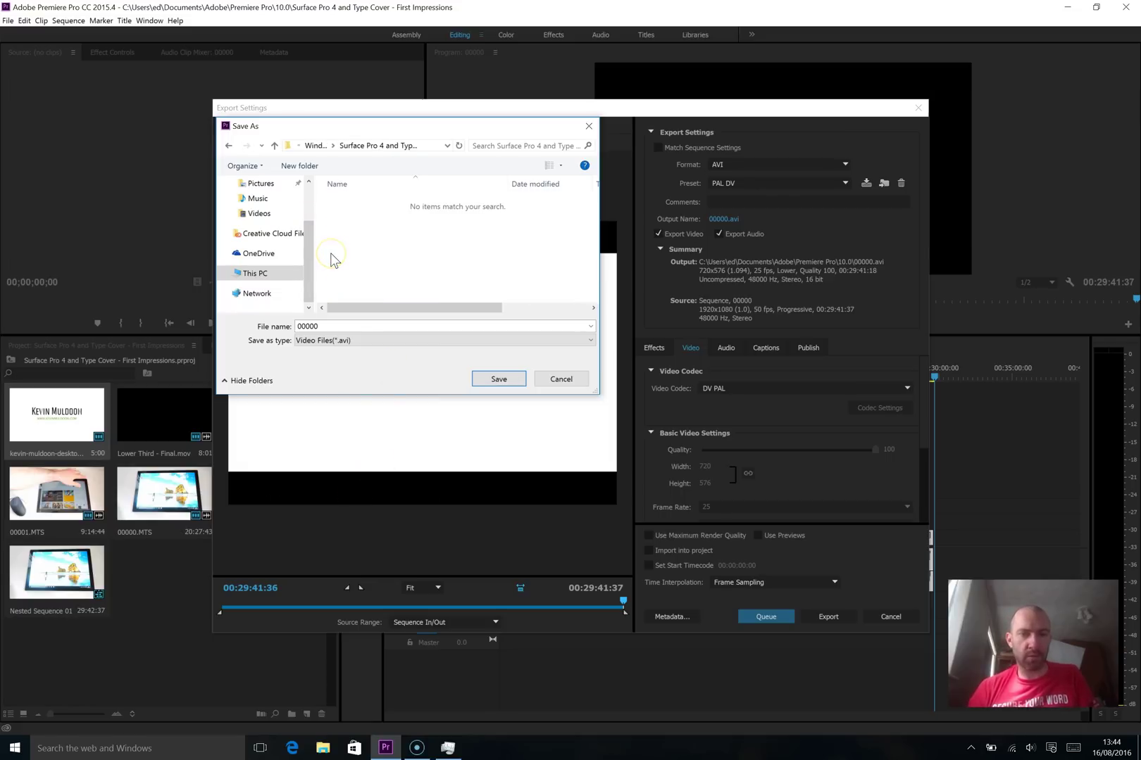
double_click(360, 326)
key(ctrl+v)
click(504, 392)
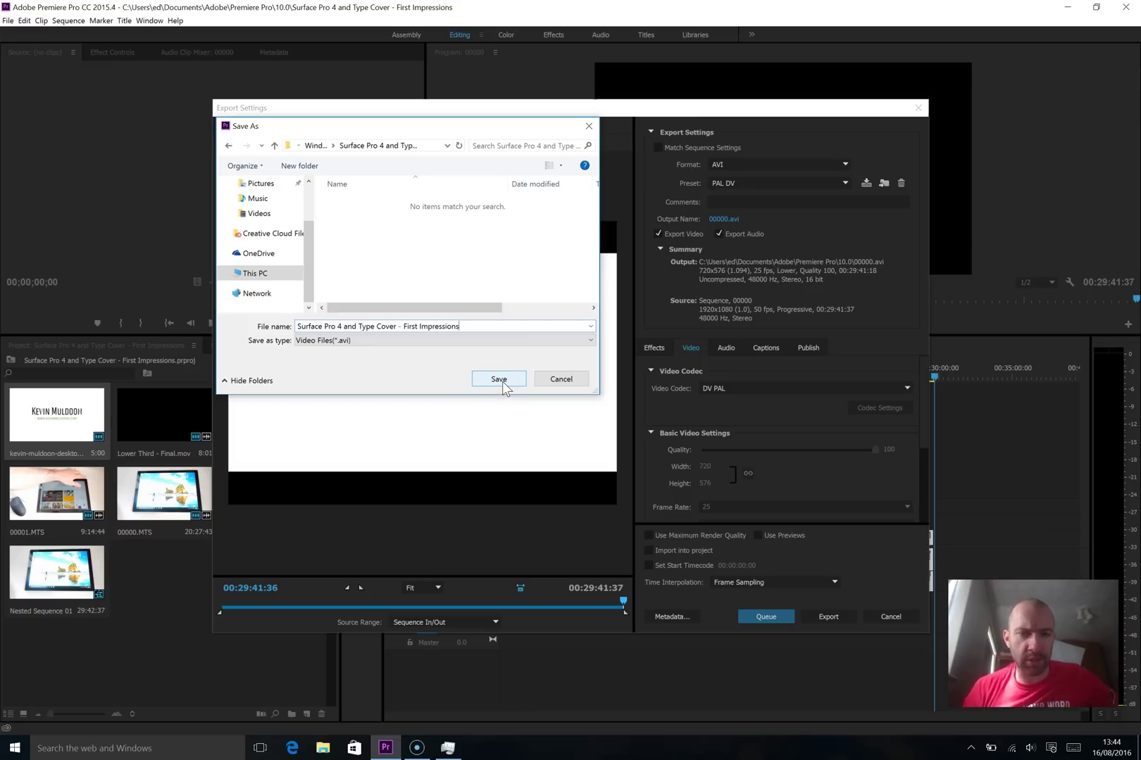
click(499, 381)
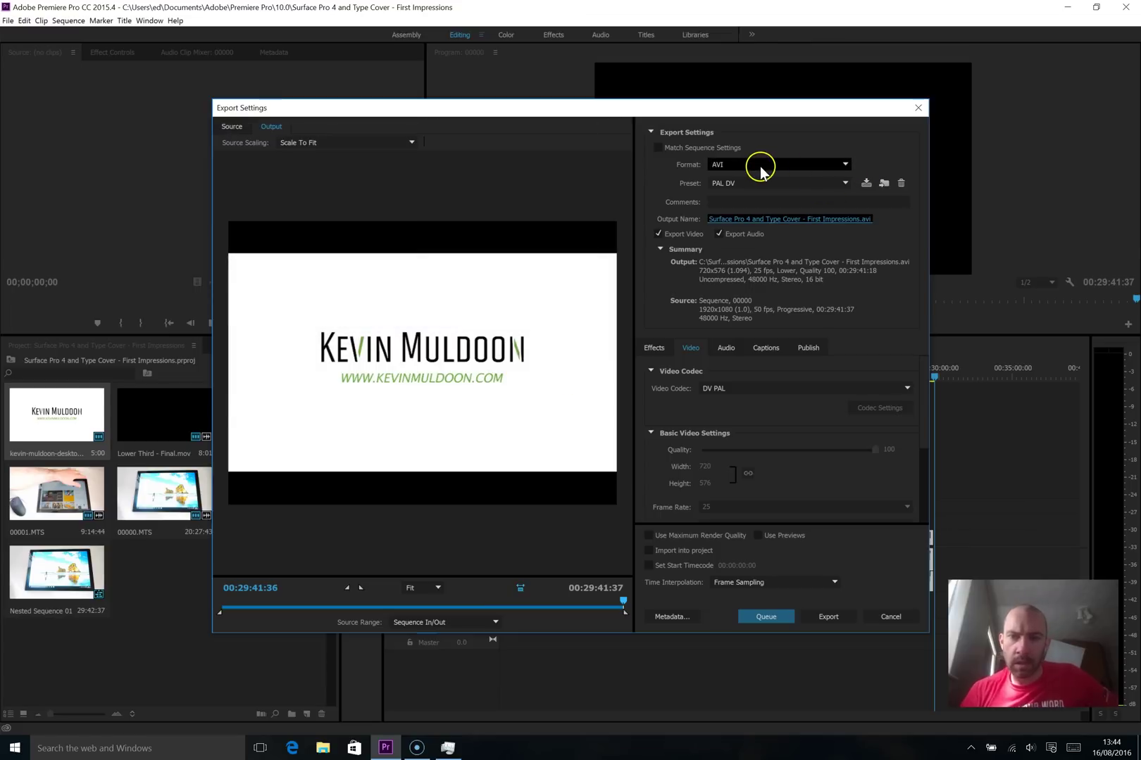
- Set the export format to H.264
click(760, 166)
click(801, 307)
click(719, 183)
click(757, 184)
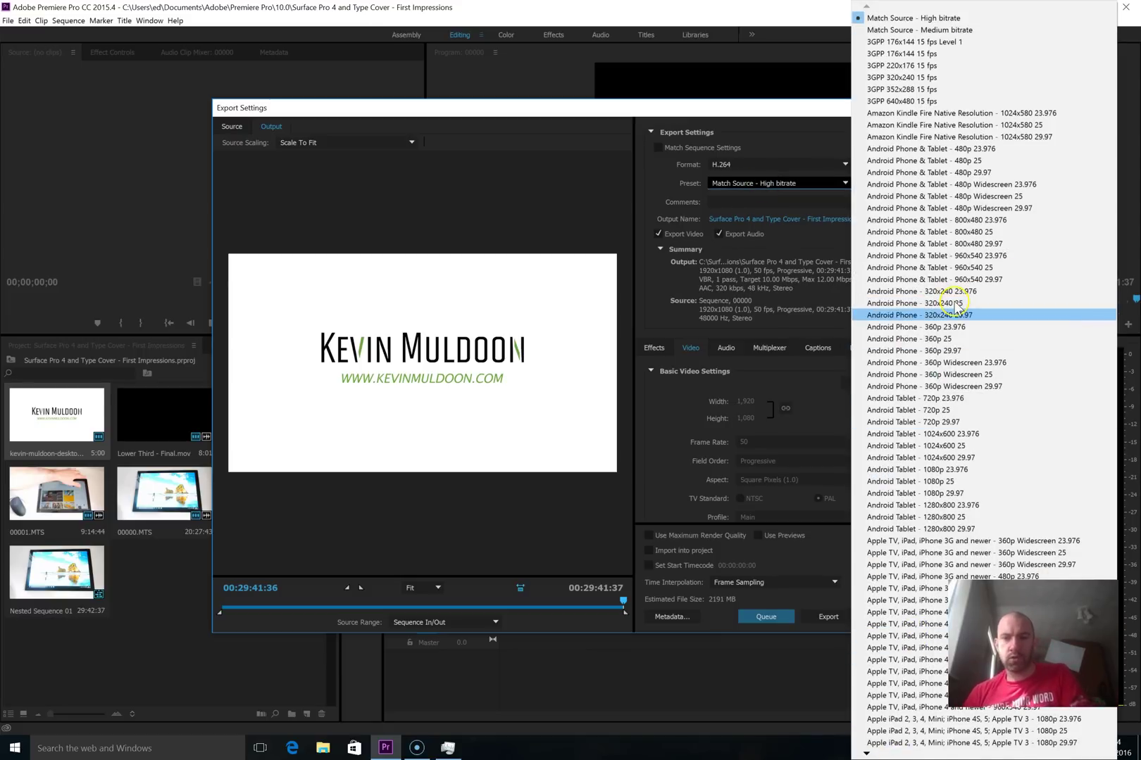
scroll(964, 723, down, 9)
scroll(965, 723, down, 3)
scroll(962, 720, up, 12)
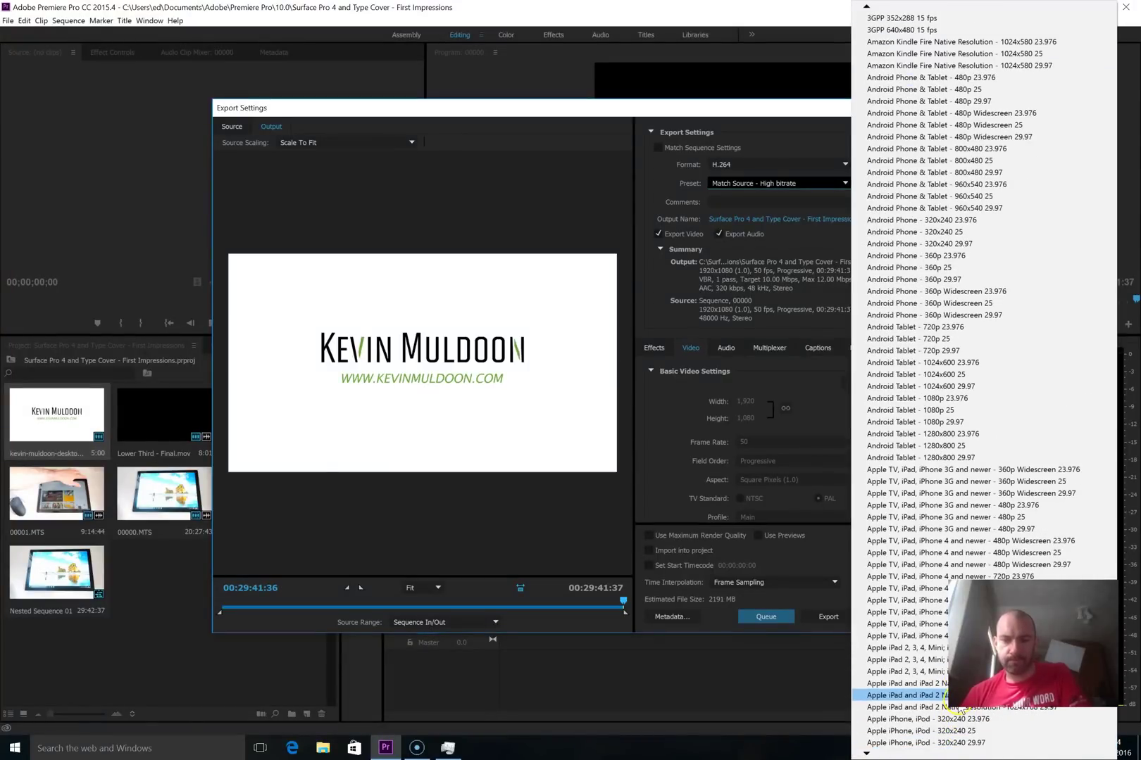
click(983, 21)
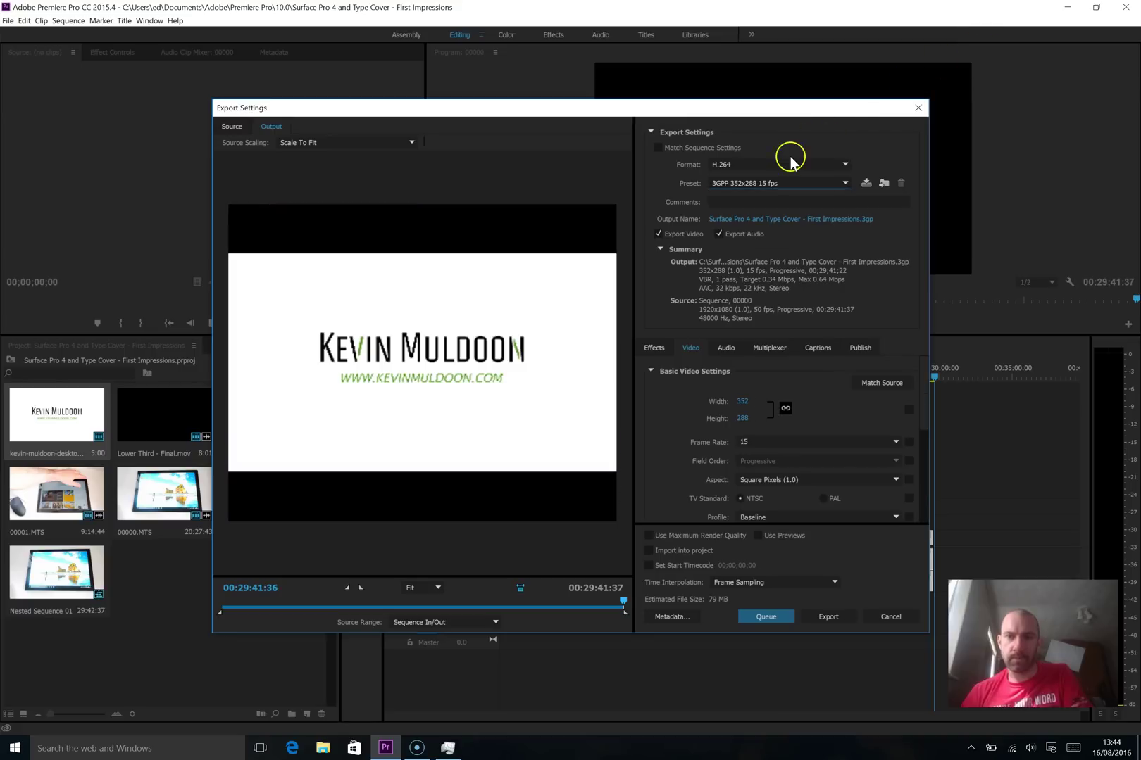
- Choose the YouTube 1080p HD preset for the H.264 export
click(757, 185)
key(End)
key(Up)
key(Up)
key(Up)
key(Down)
key(Down)
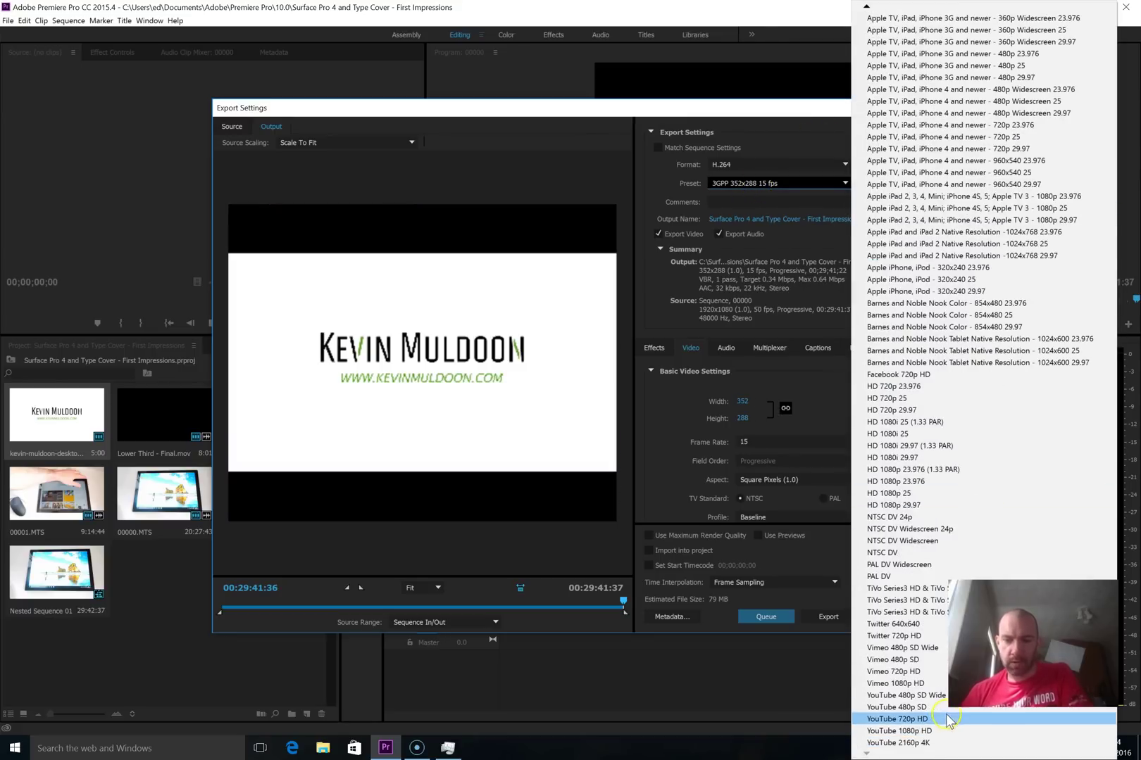
click(935, 732)
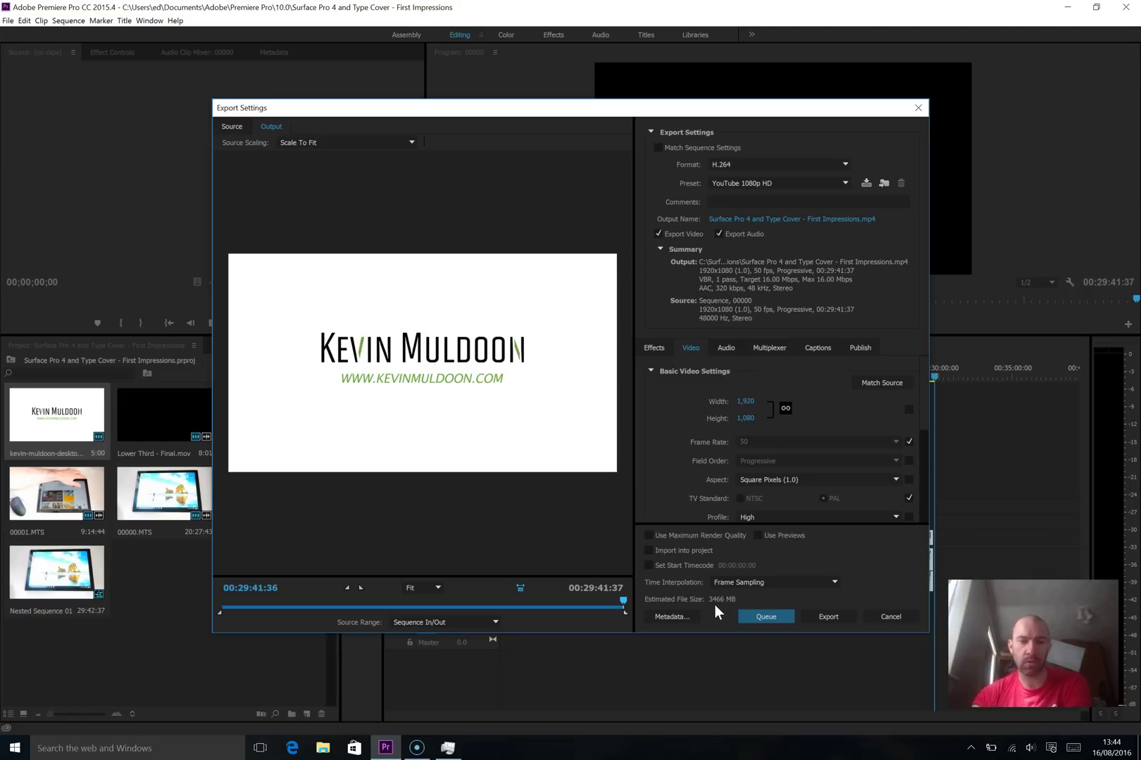
- Send the export to the Adobe Media Encoder queue and check the CPU graph in Task Manager while it loads
click(768, 620)
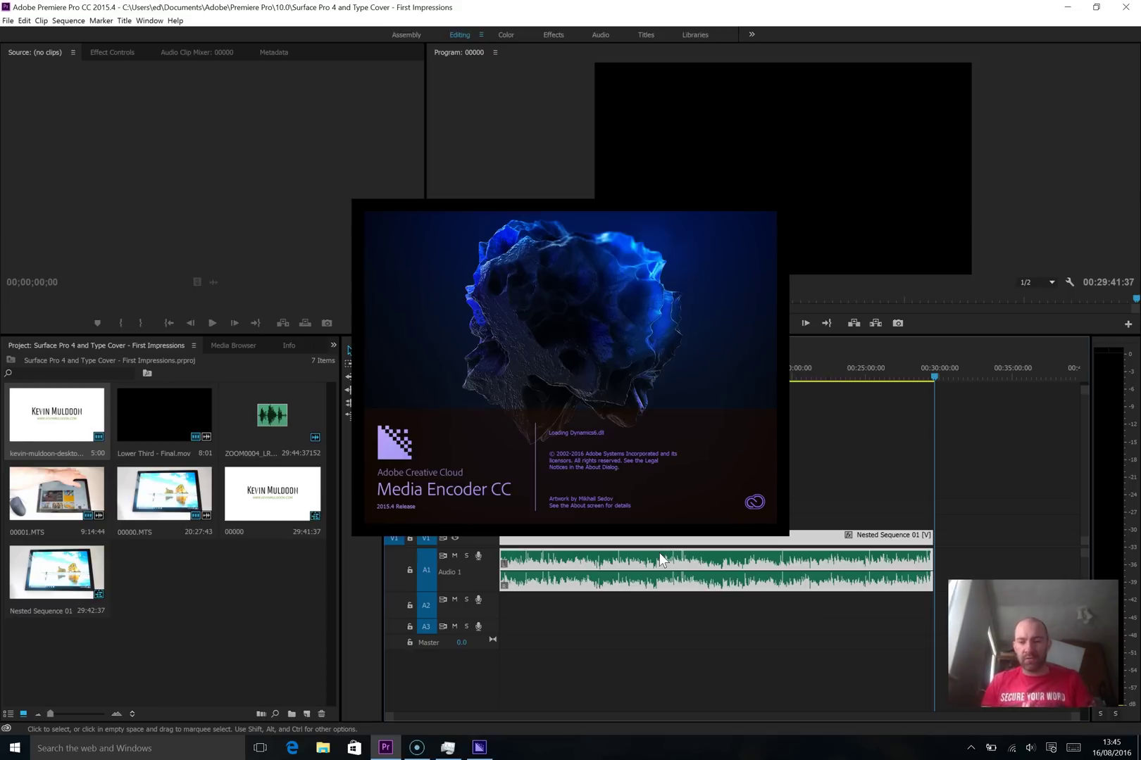
click(443, 749)
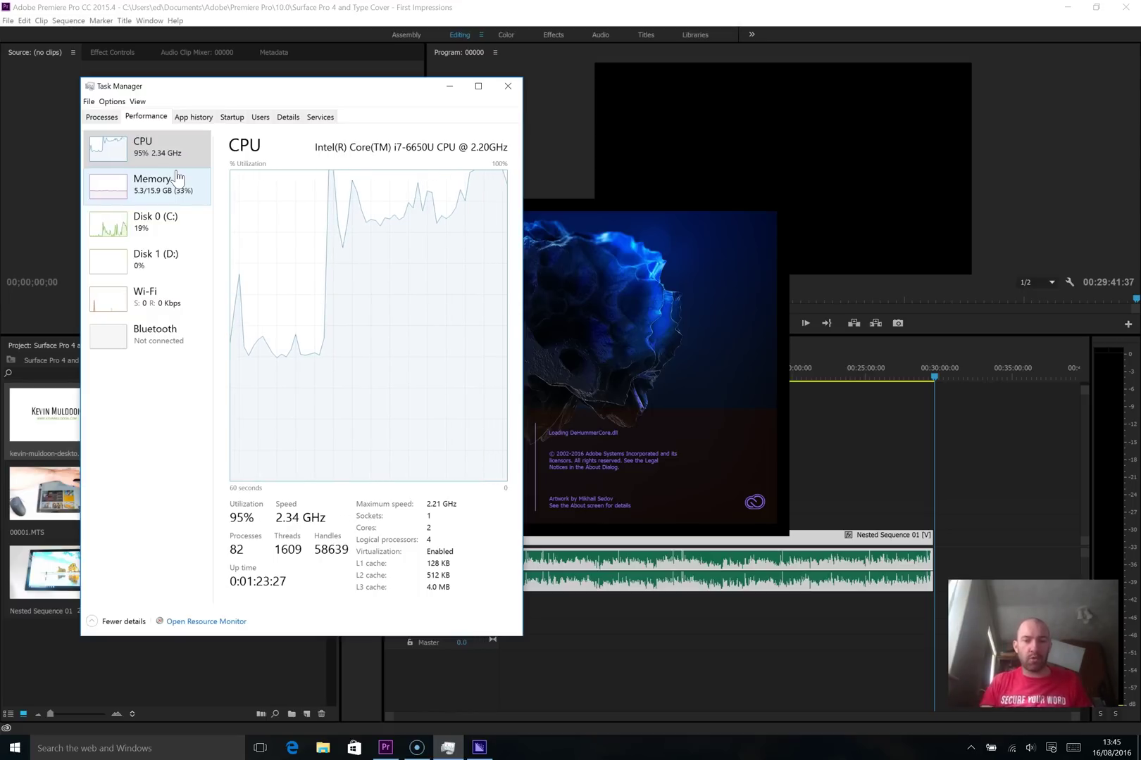
- Switch to Adobe Media Encoder, move its window fully into view and start encoding the queued sequence
click(483, 749)
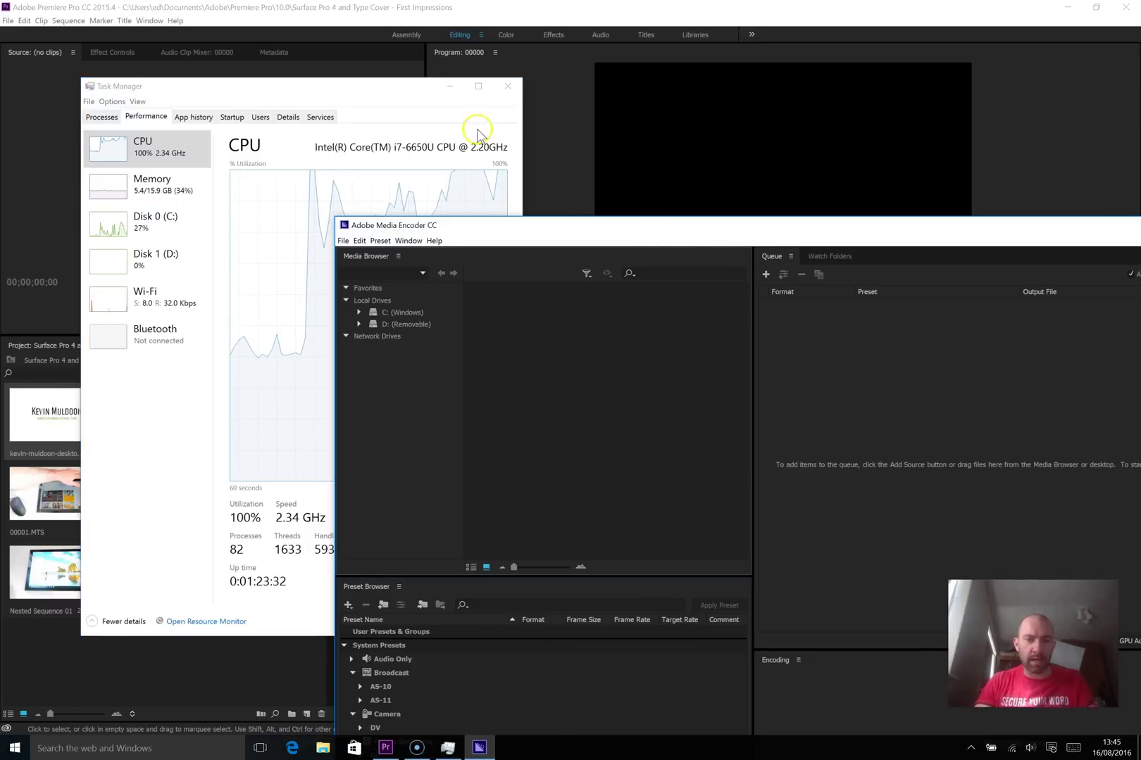
drag(589, 230, 287, 62)
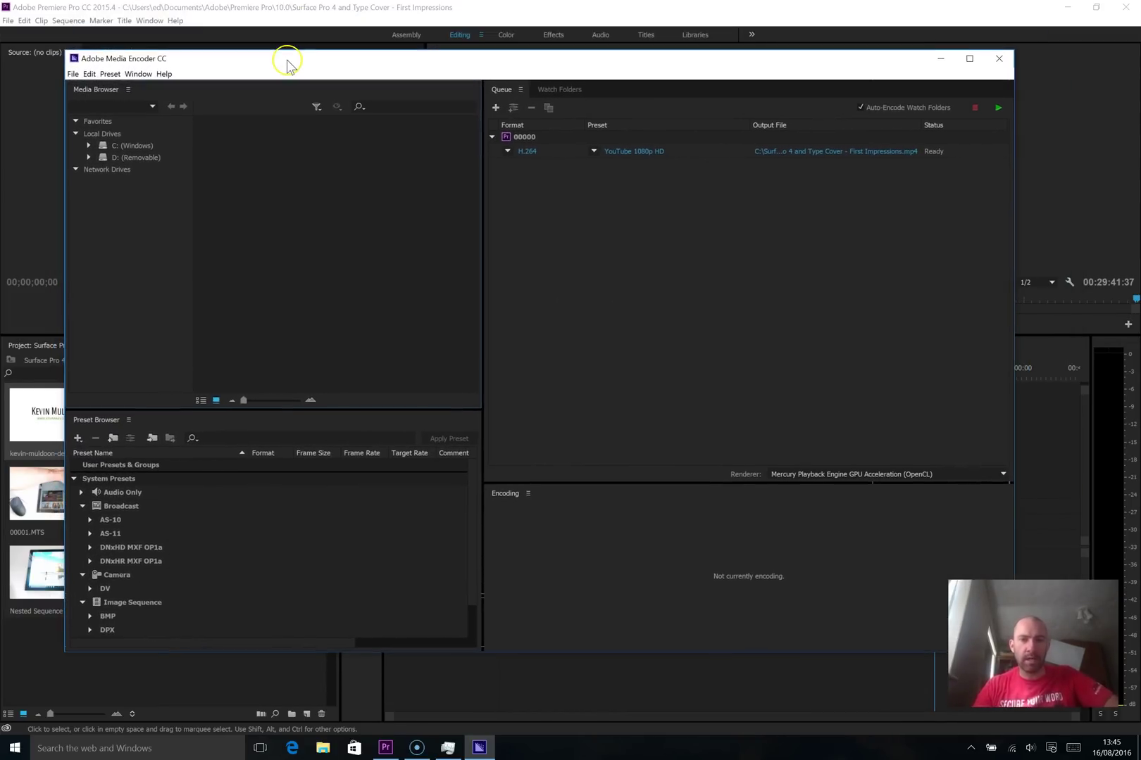
click(995, 118)
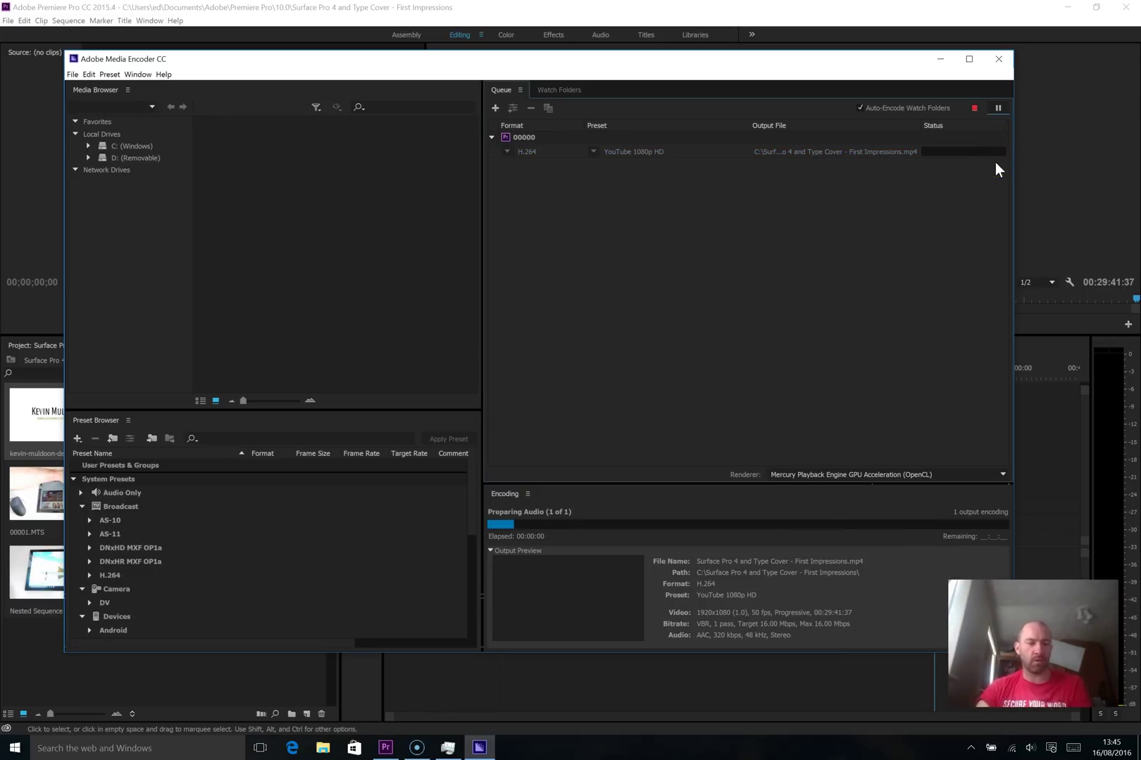
click(974, 159)
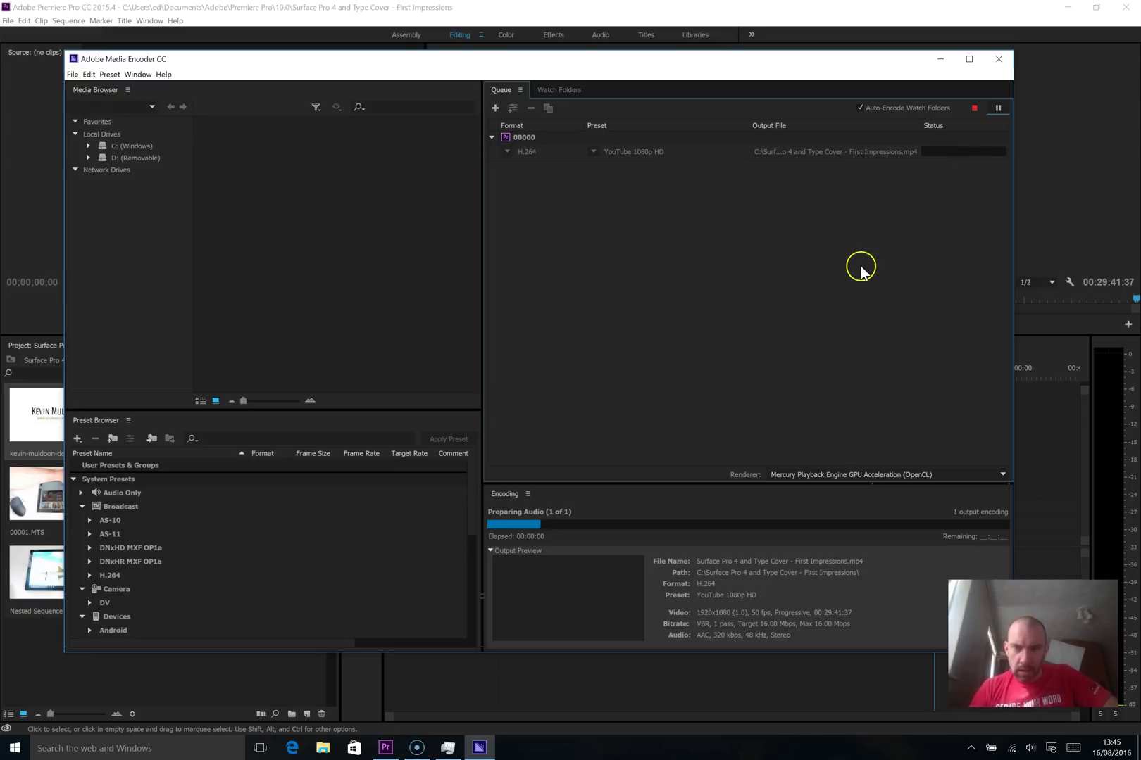
- Check the CPU graph in Task Manager during encoding, and return to Media Encoder to read the remaining time
mouse_move(740, 64)
mouse_down()
mouse_move(719, 47)
mouse_move(750, 62)
mouse_up()
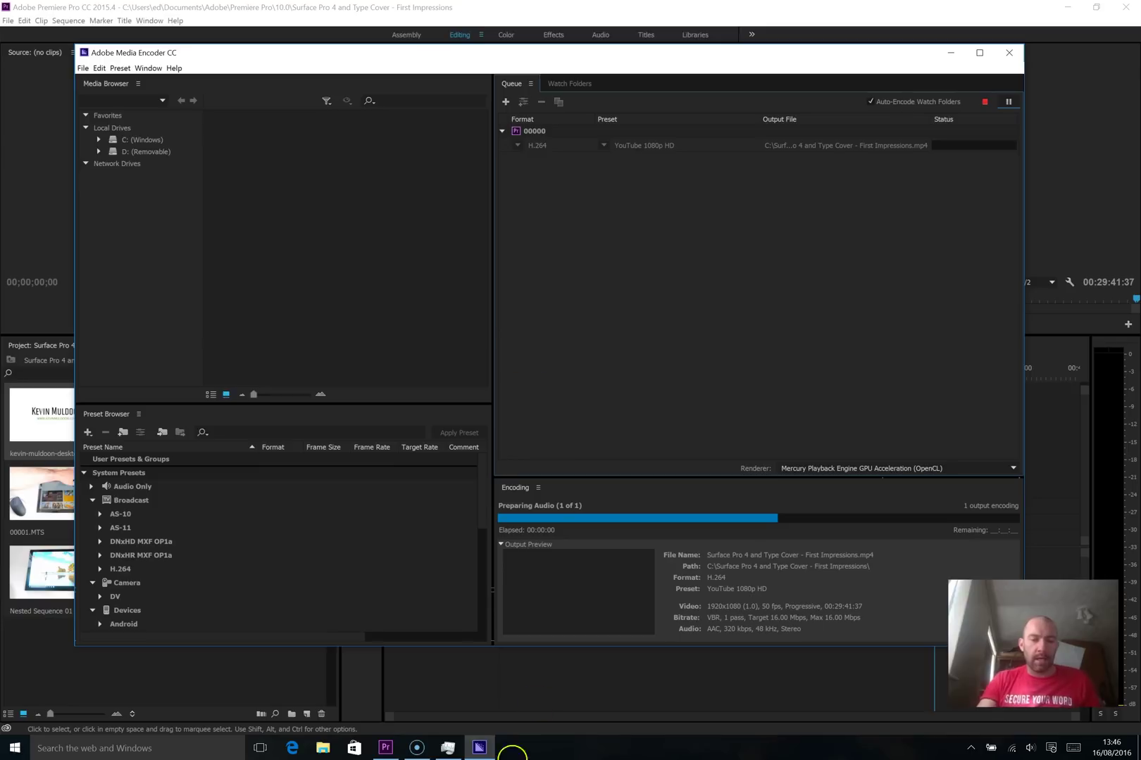
click(458, 749)
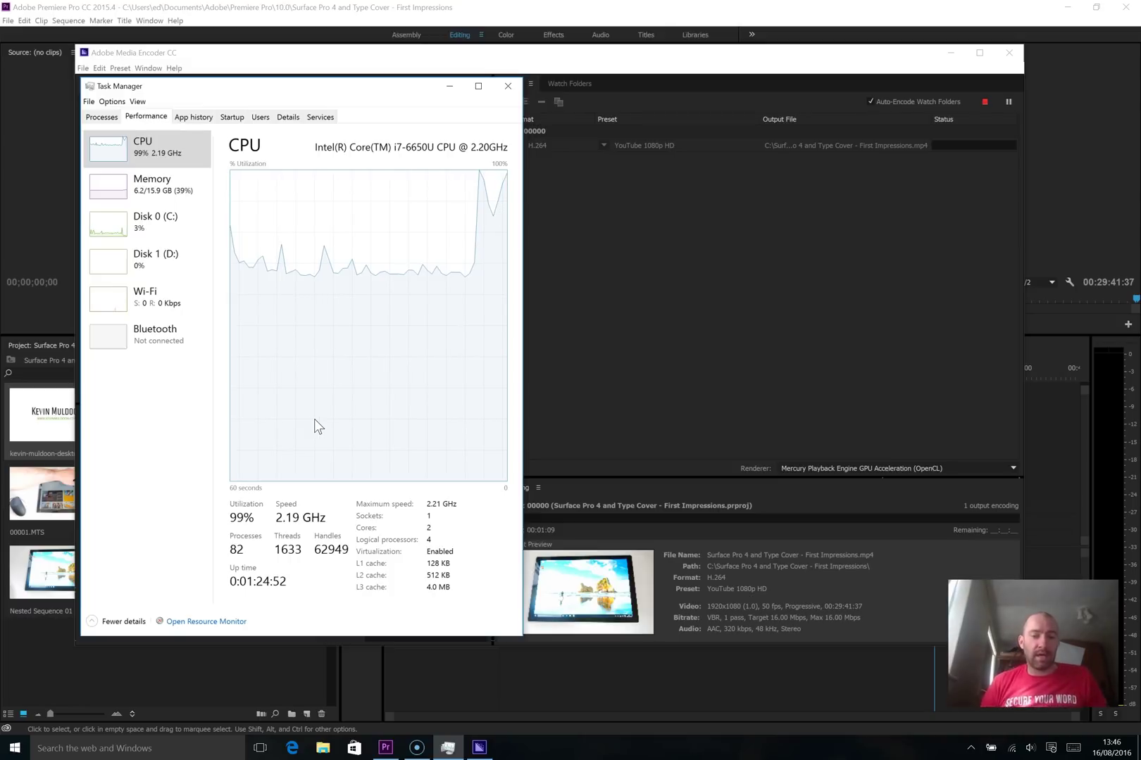
click(479, 748)
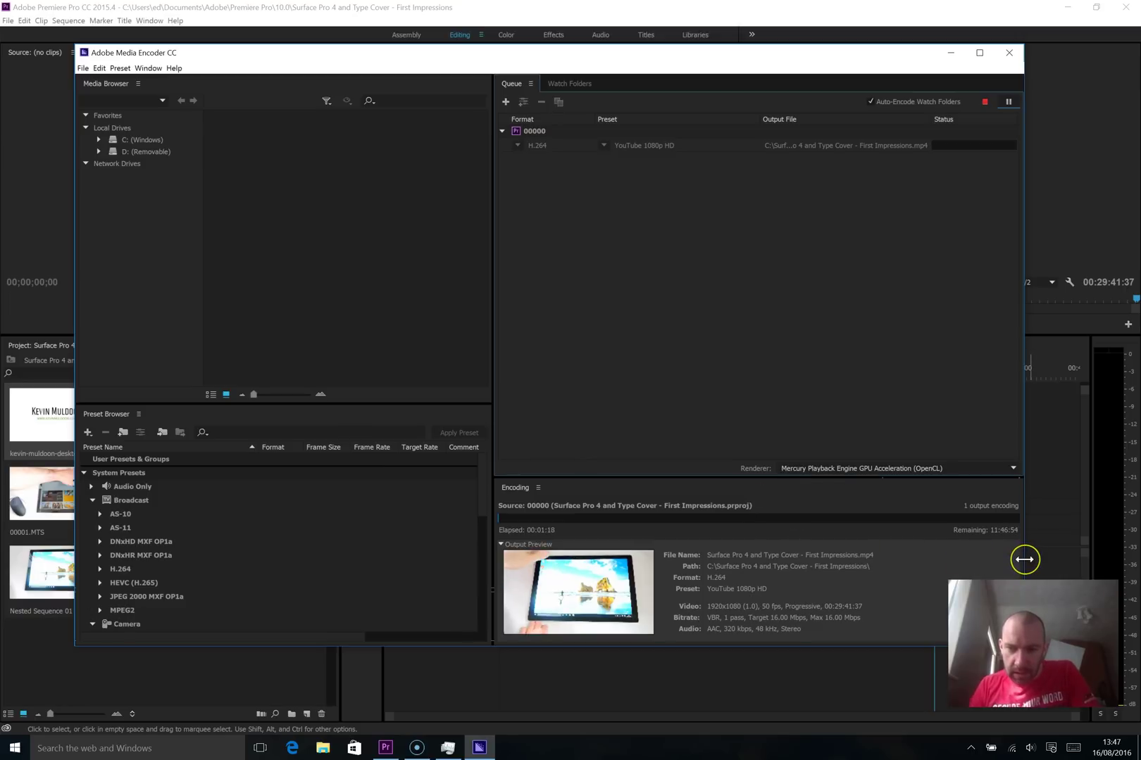
- Widen the Media Encoder window to read the encoding progress, and minimise it to check the CPU graph in Task Manager
drag(1024, 560, 1052, 557)
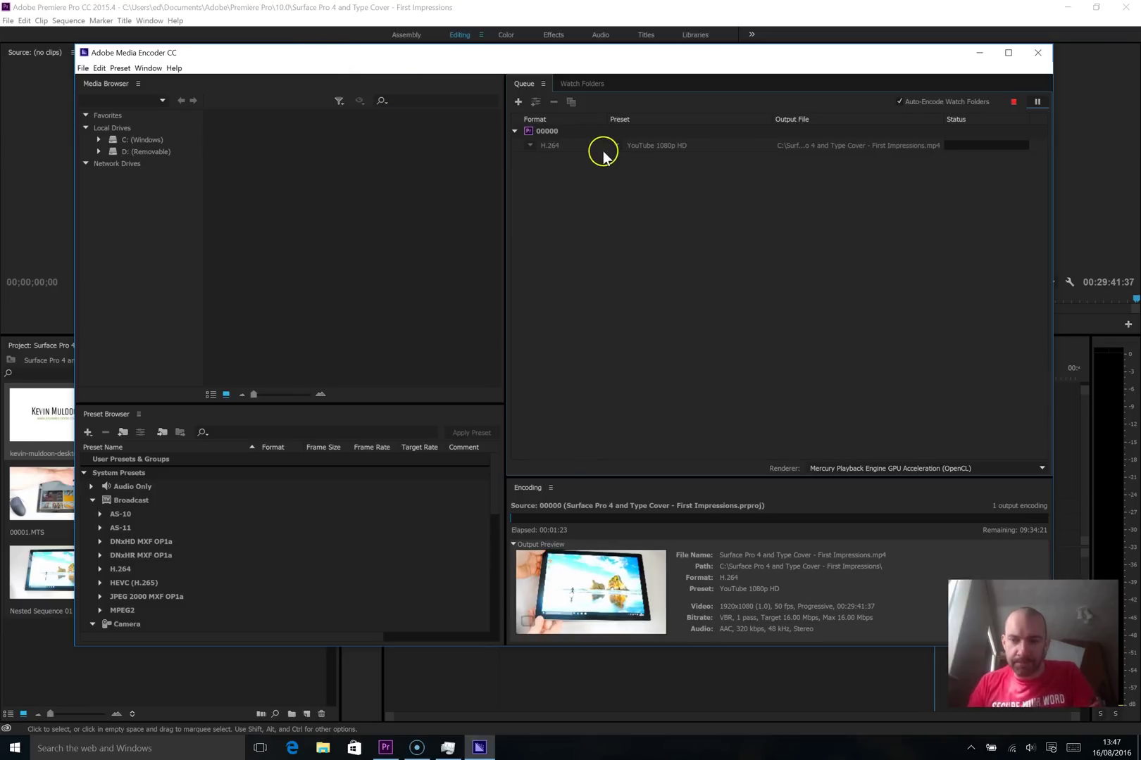
click(1028, 552)
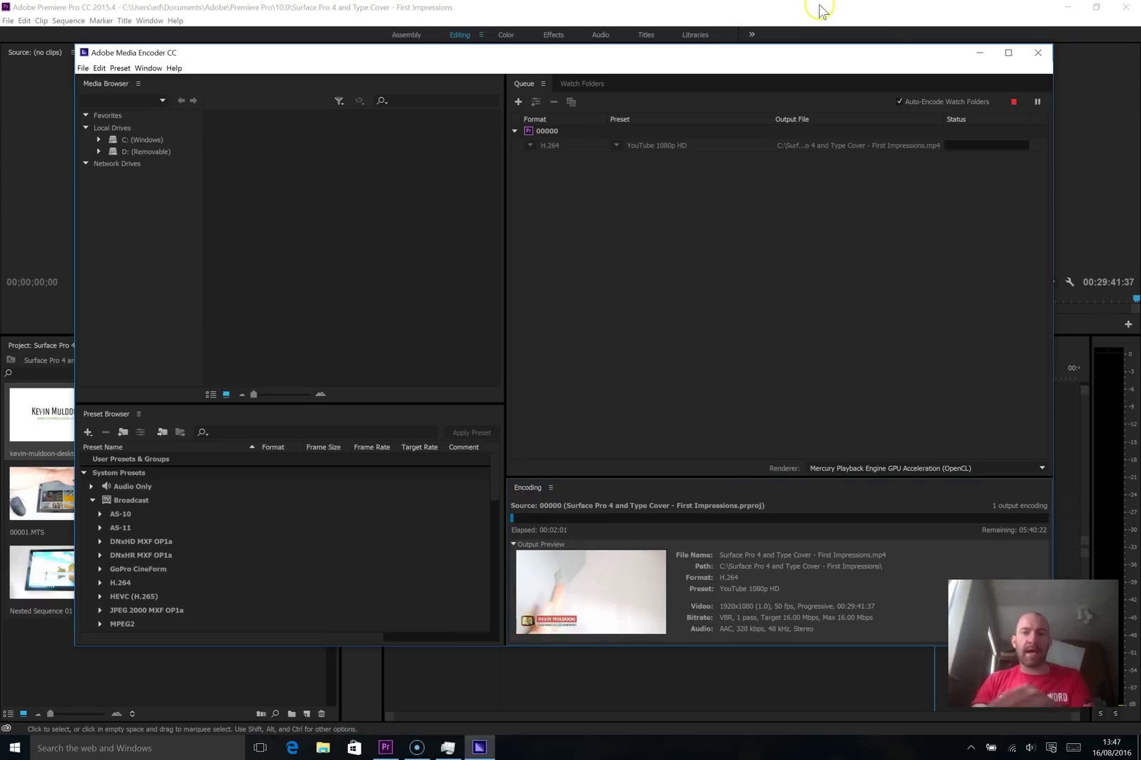
click(978, 54)
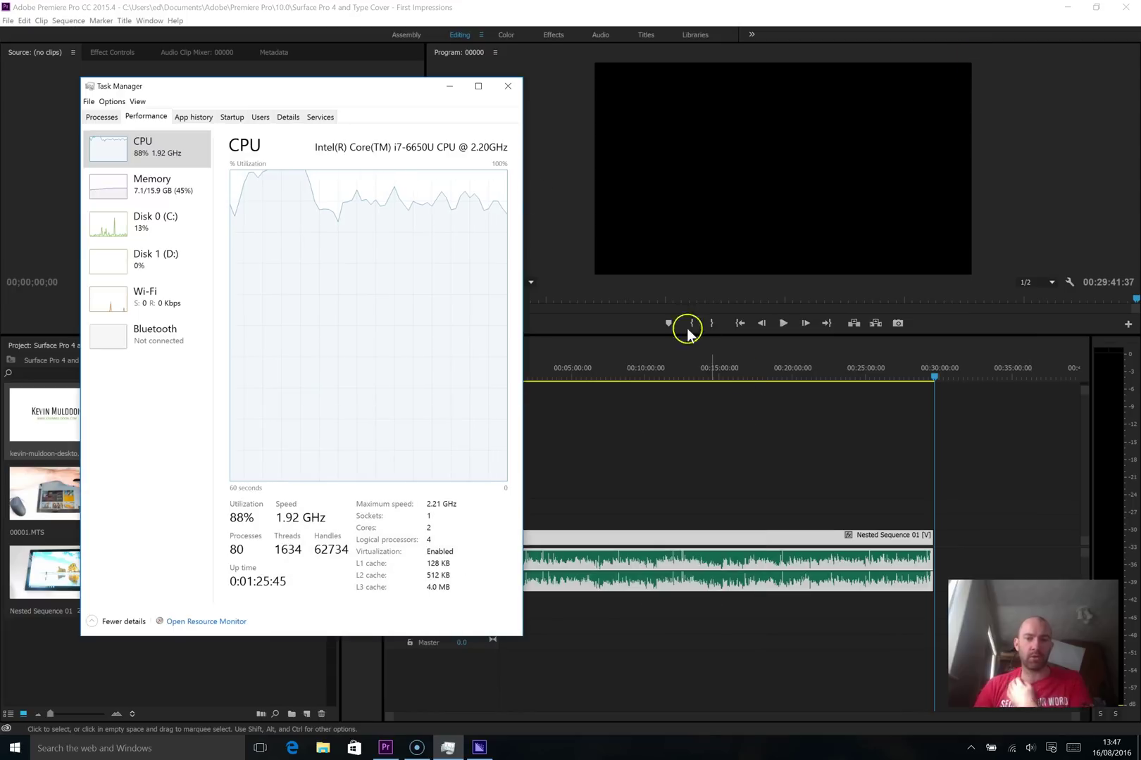
- Close Task Manager and bring Media Encoder back into view to check the remaining encoding time
click(508, 88)
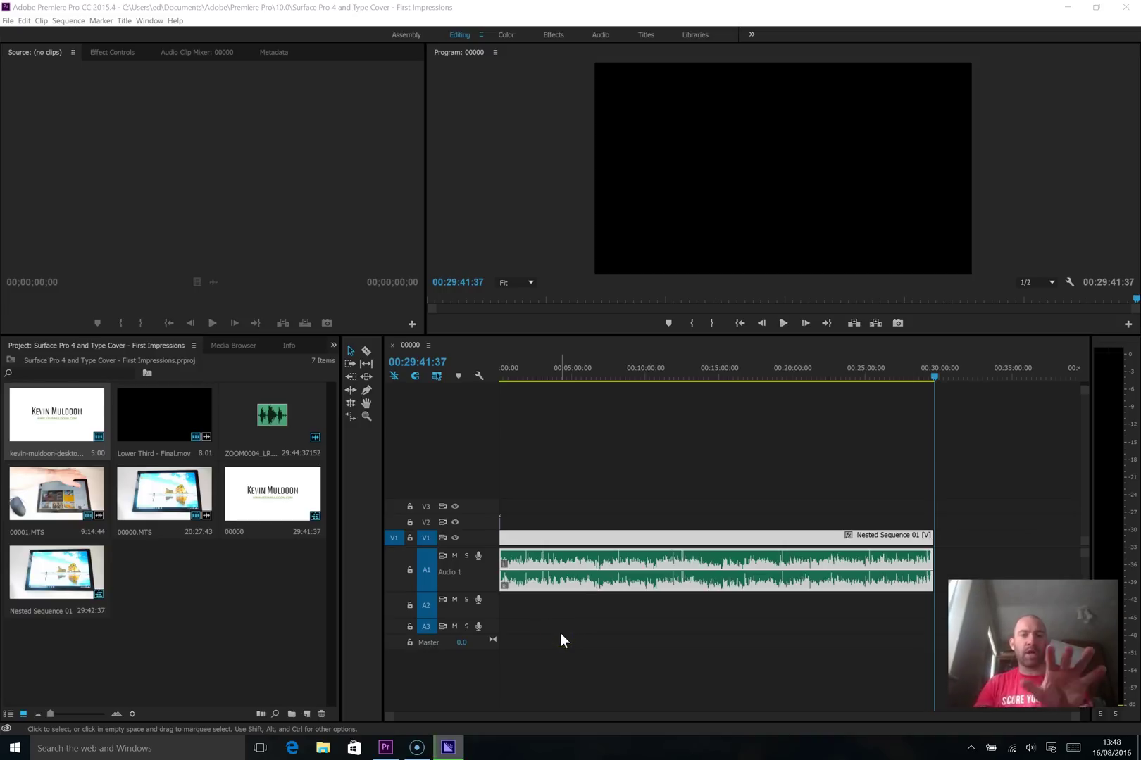
click(450, 747)
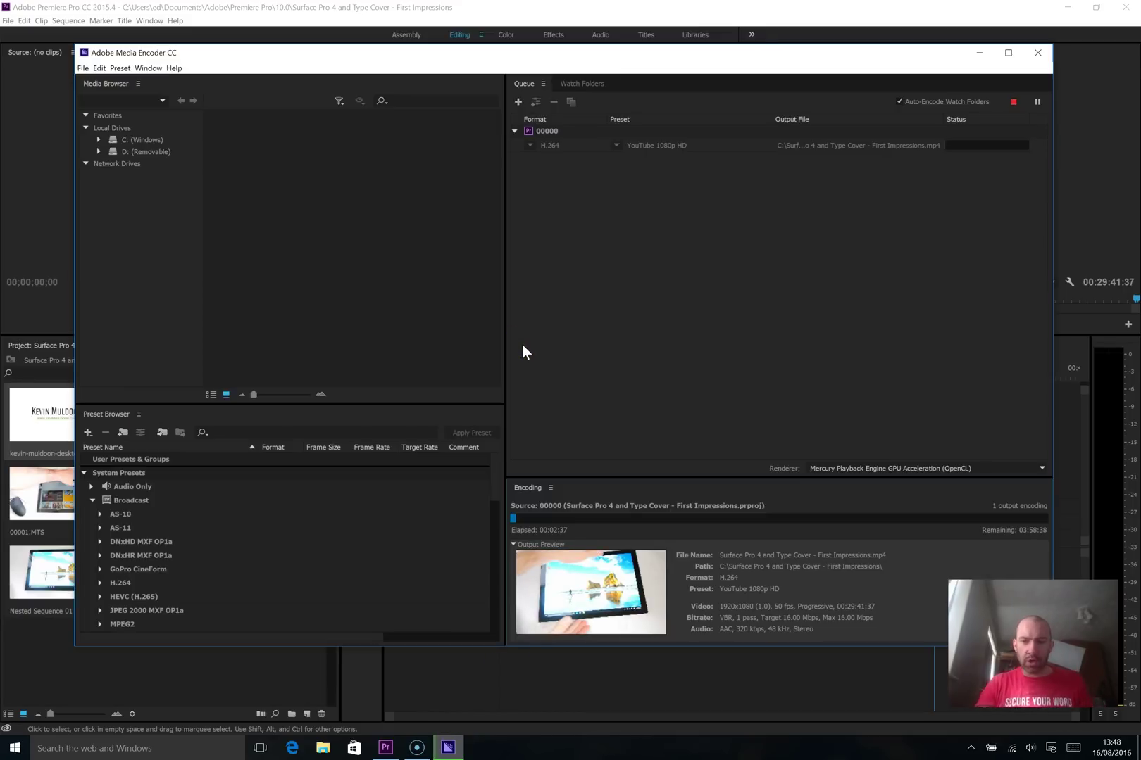
click(523, 345)
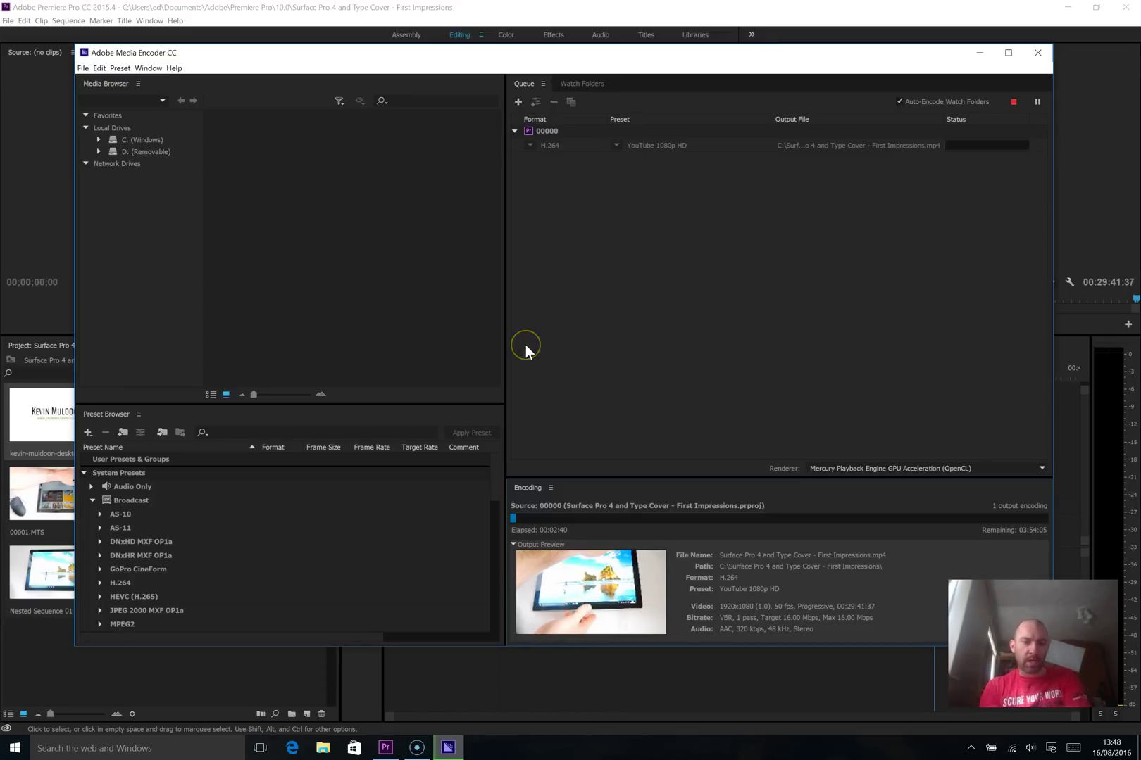